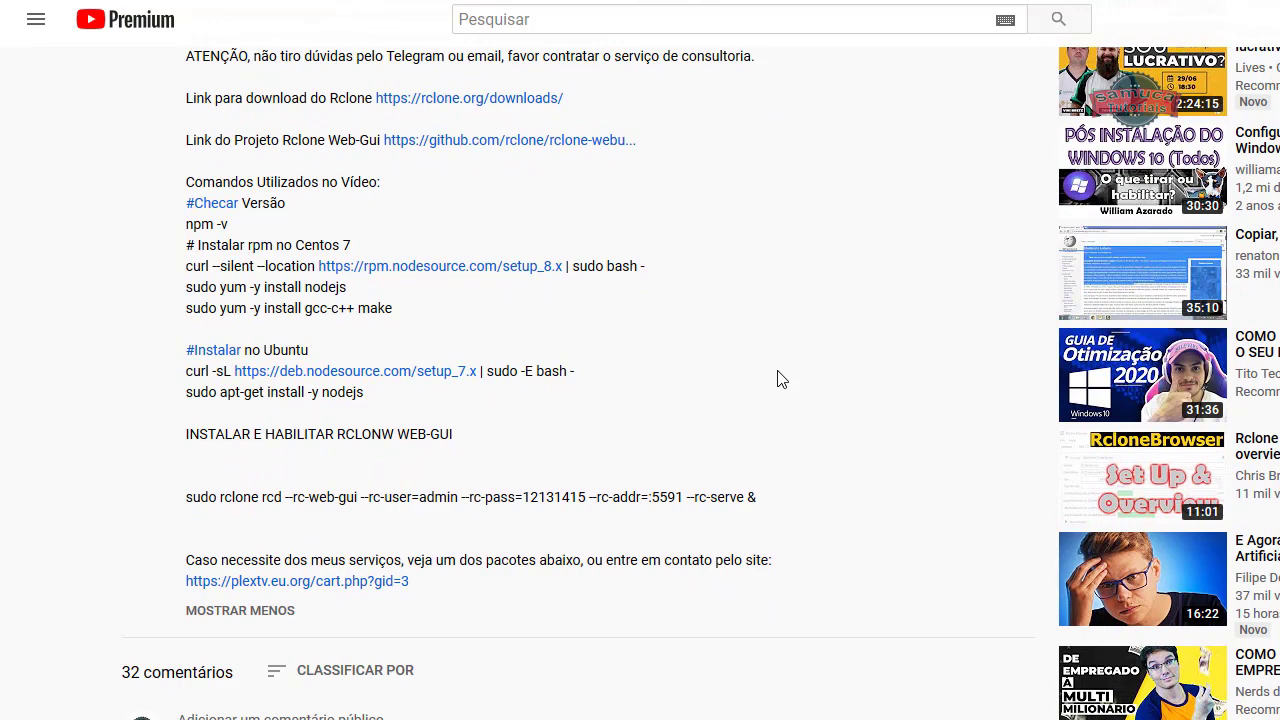
- Find the rclone rcd --rc-web-gui line in the video description and select the whole command
{"action": "scroll", "coordinate": [781, 379], "scroll_direction": "up", "scroll_amount": 1}
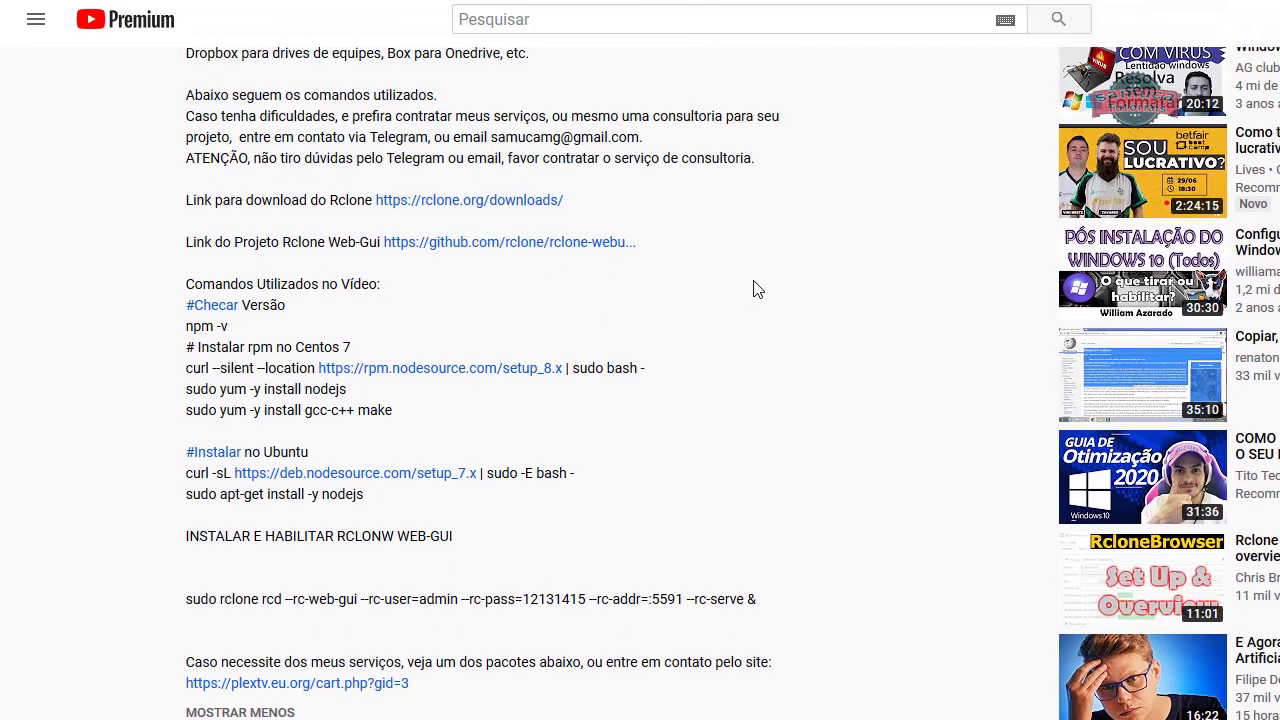
{"action": "scroll", "coordinate": [757, 289], "scroll_direction": "down", "scroll_amount": 1}
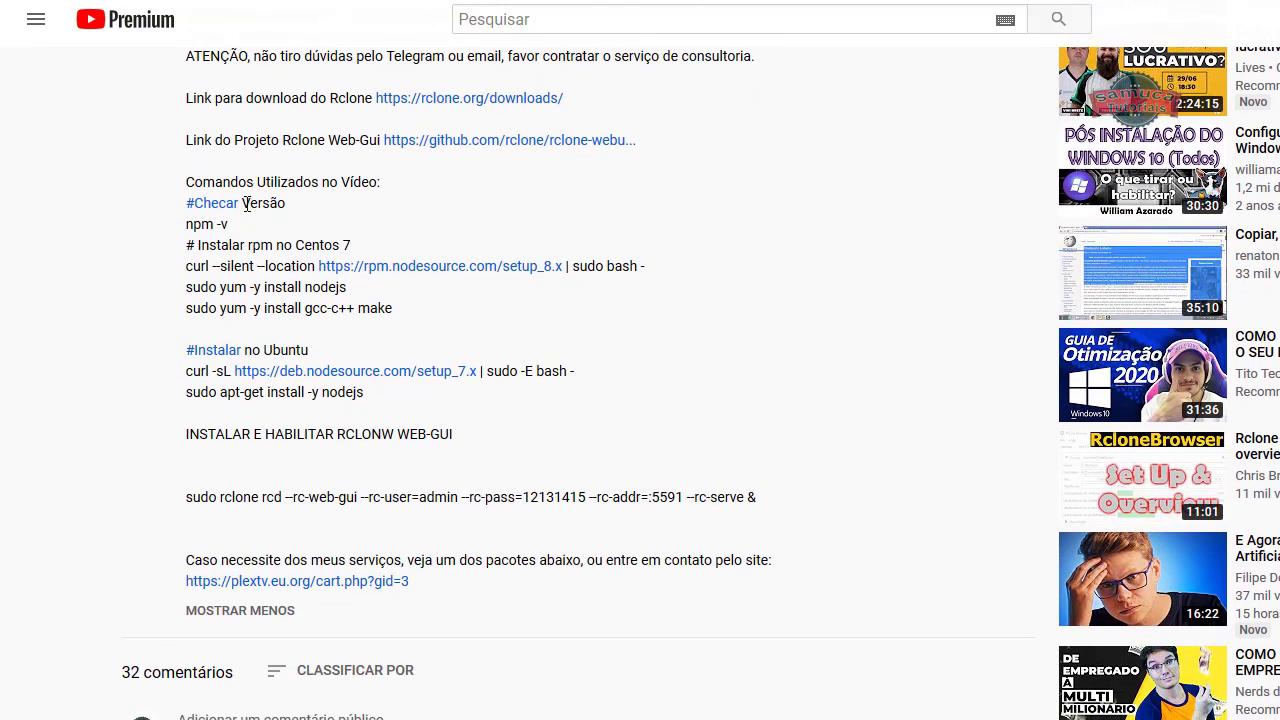
{"action": "scroll", "coordinate": [621, 292], "scroll_direction": "down", "scroll_amount": 1}
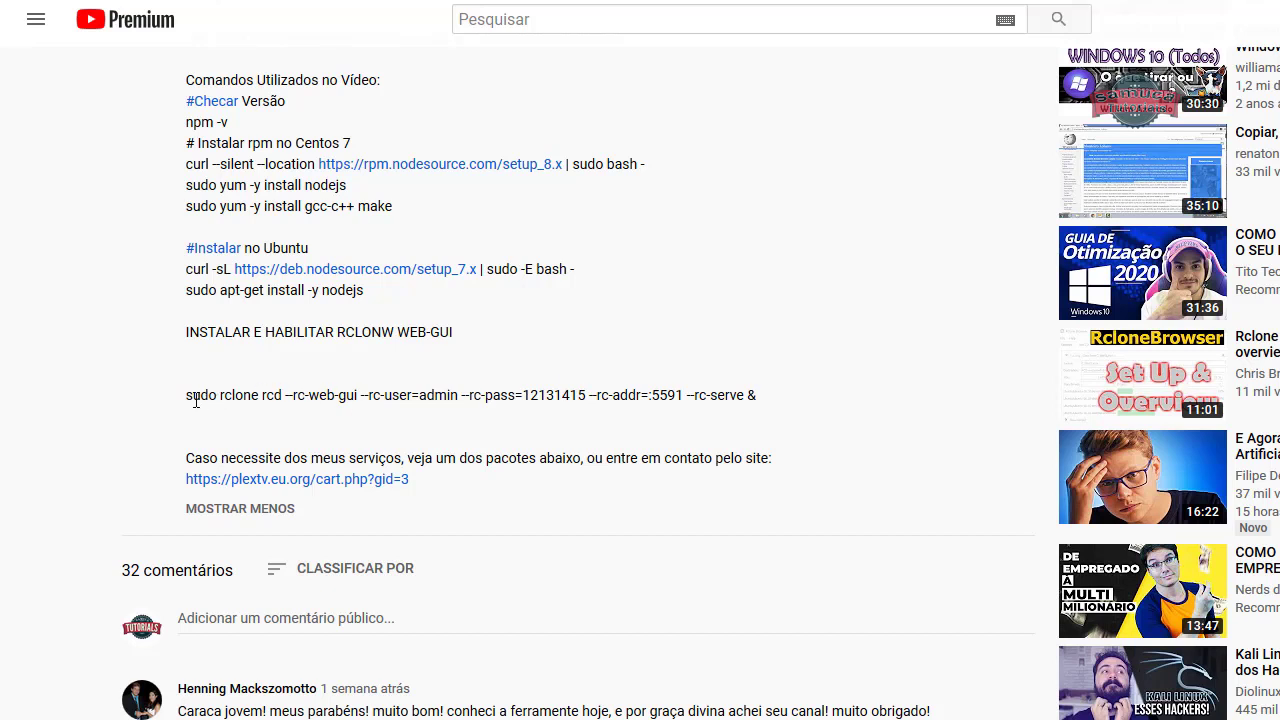
{"action": "left_click_drag", "start_coordinate": [185, 398], "coordinate": [762, 403]}
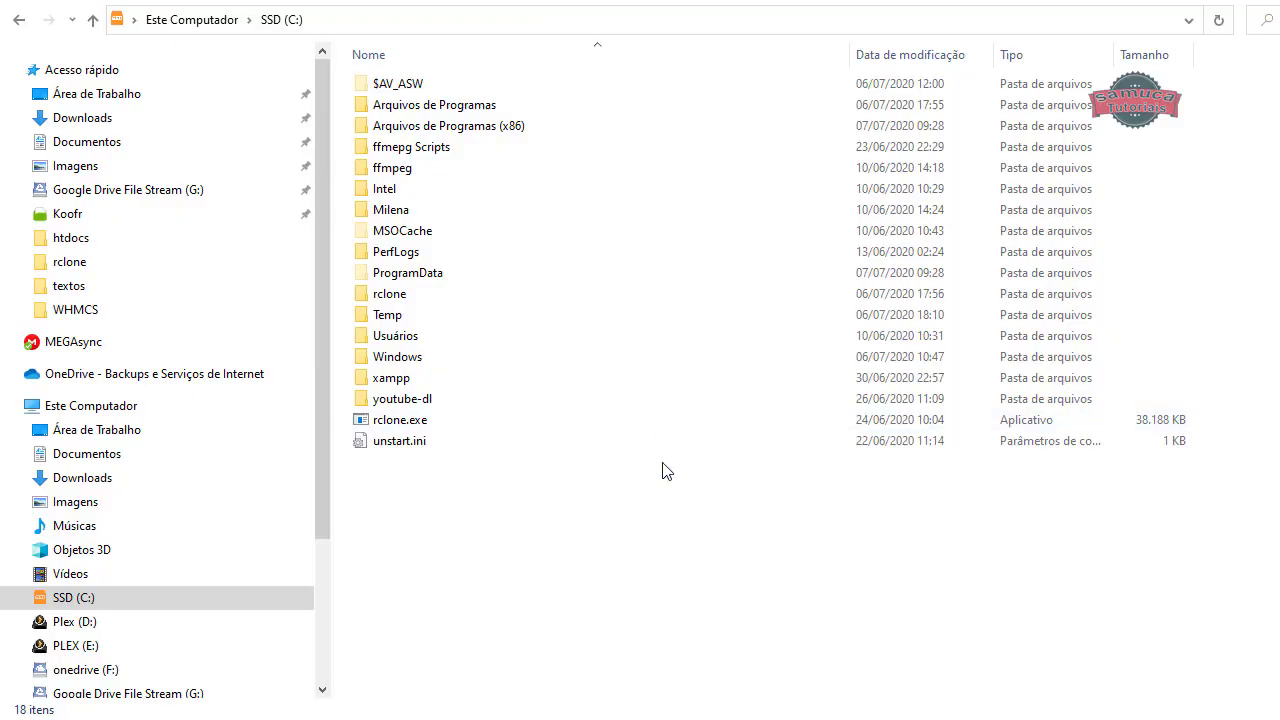
- Open C:\rclone and launch a Command Prompt there by entering cmd in the address bar
{"action": "double_click", "coordinate": [390, 296]}
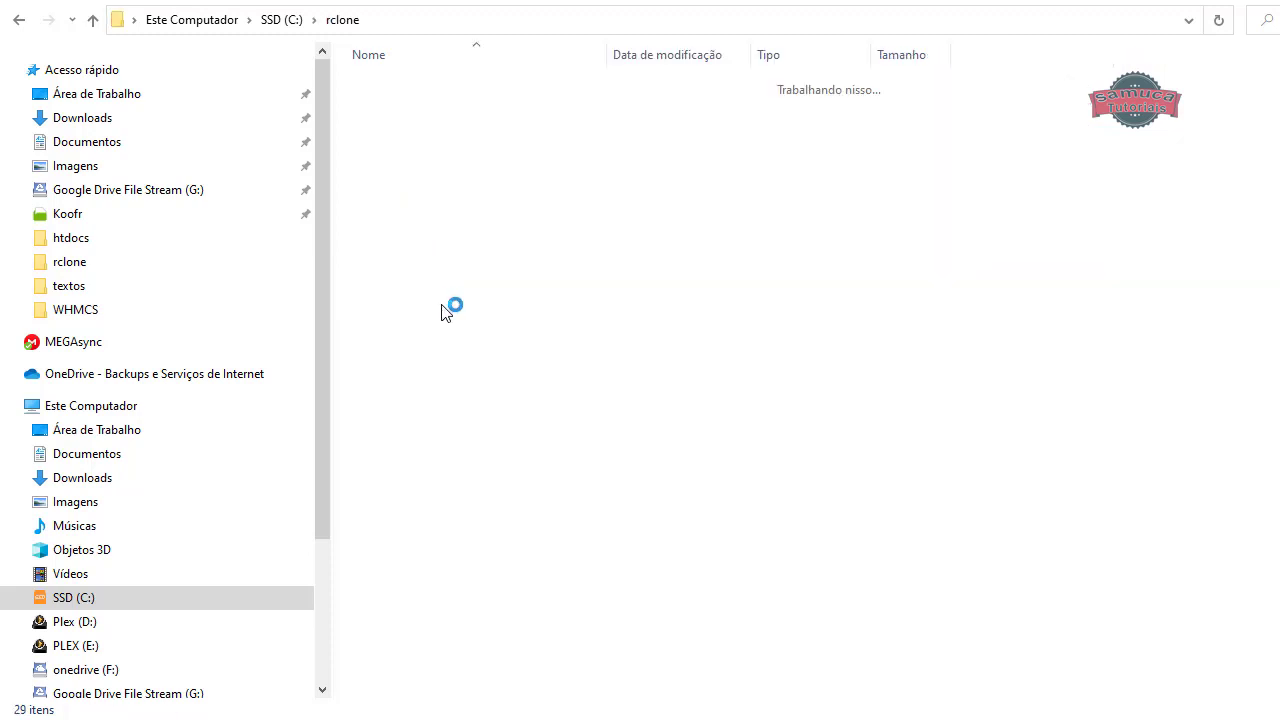
{"action": "left_click", "coordinate": [415, 25]}
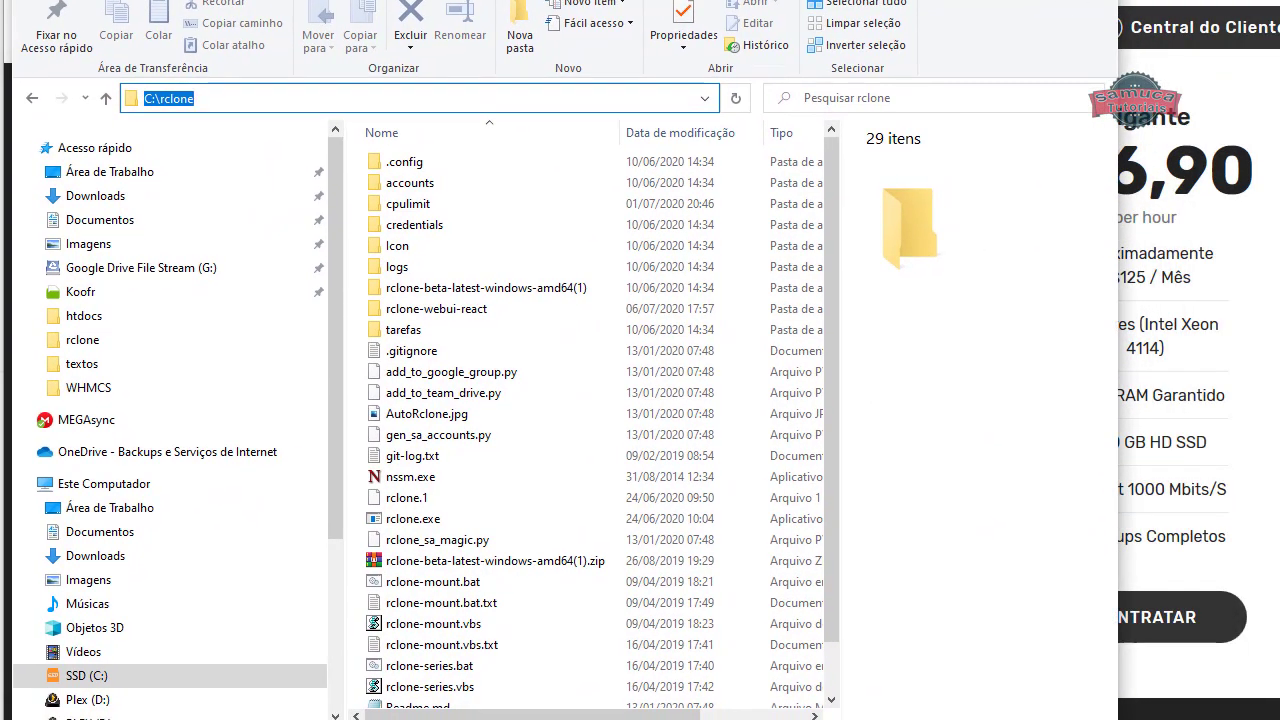
{"action": "key", "text": "super+Up"}
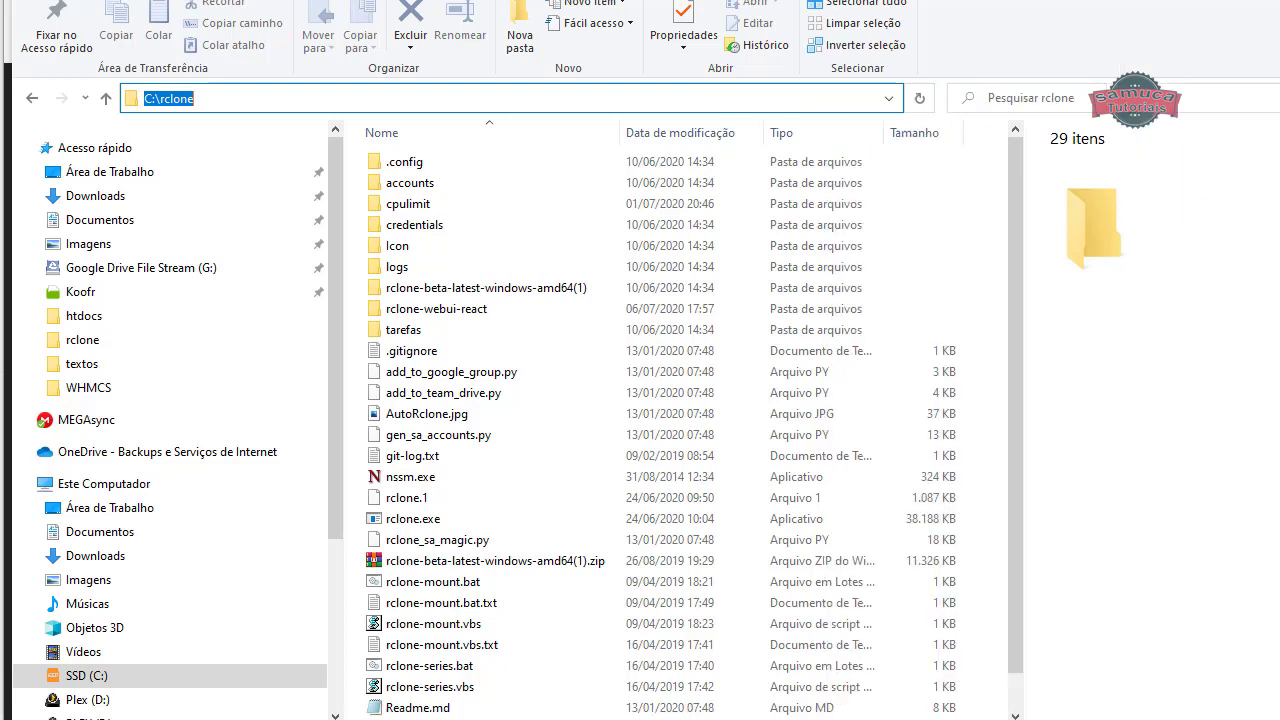
{"action": "left_click", "coordinate": [580, 94]}
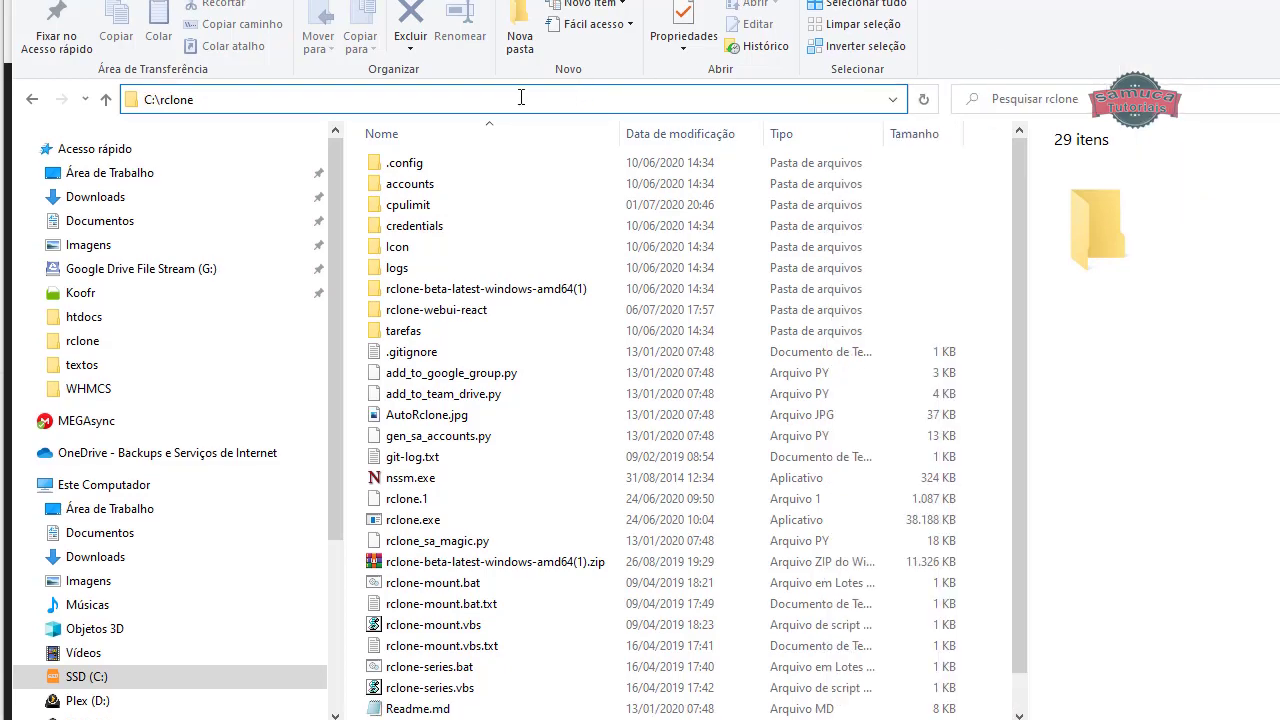
{"action": "left_click_drag", "start_coordinate": [237, 101], "coordinate": [145, 100]}
{"action": "key", "text": "BackSpace"}
{"action": "type", "text": "cmd"}
{"action": "double_click", "coordinate": [148, 98]}
{"action": "key", "text": "Return"}
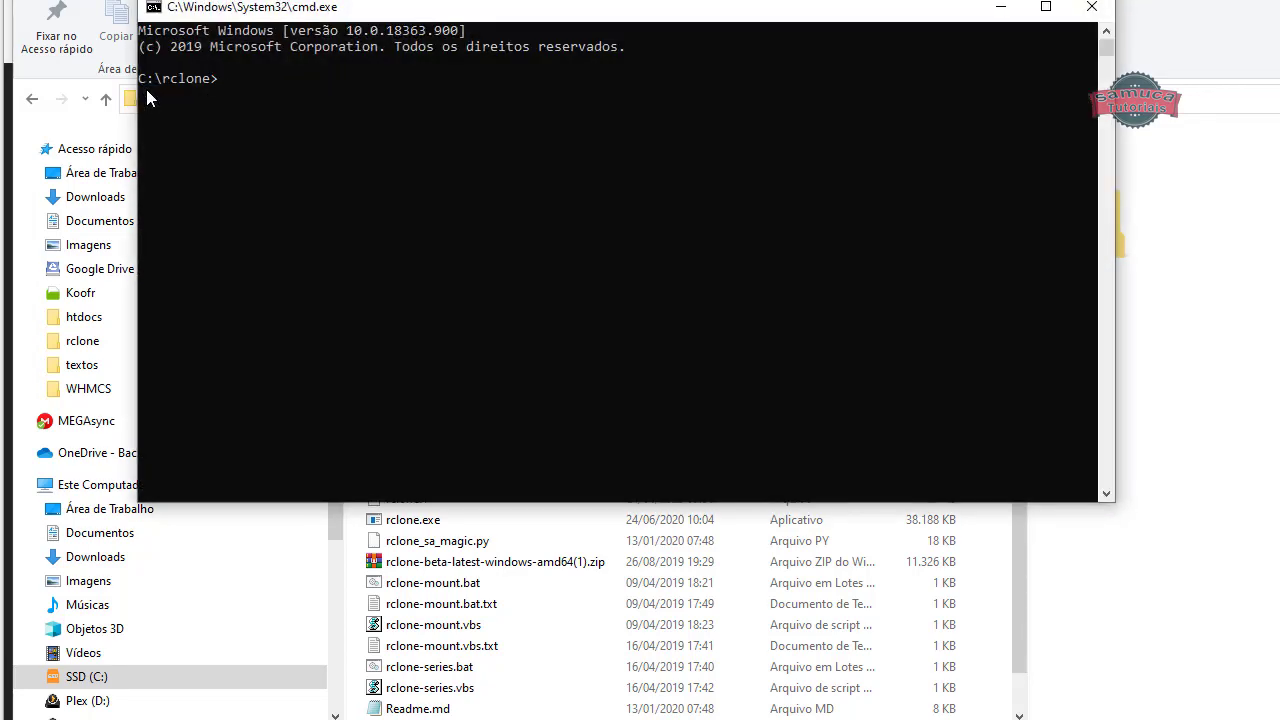
{"action": "left_click_drag", "start_coordinate": [280, 18], "coordinate": [262, 66]}
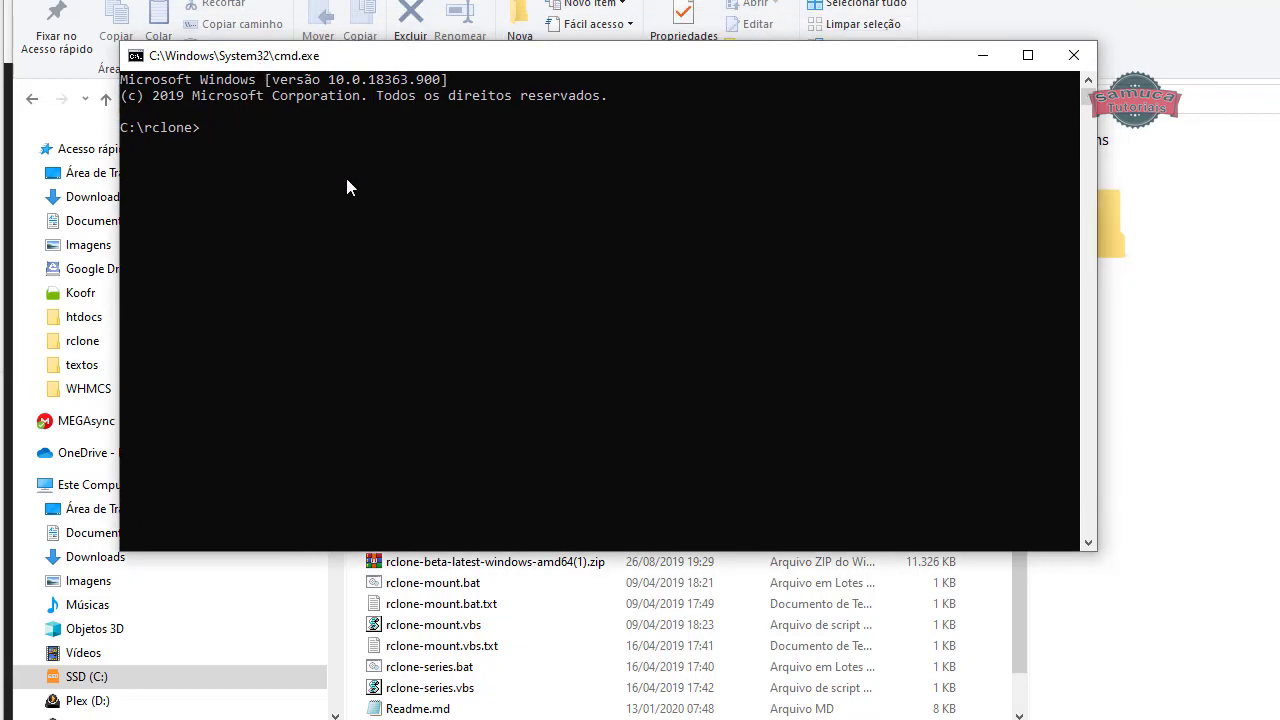
{"action": "key", "text": "alt+Tab"}
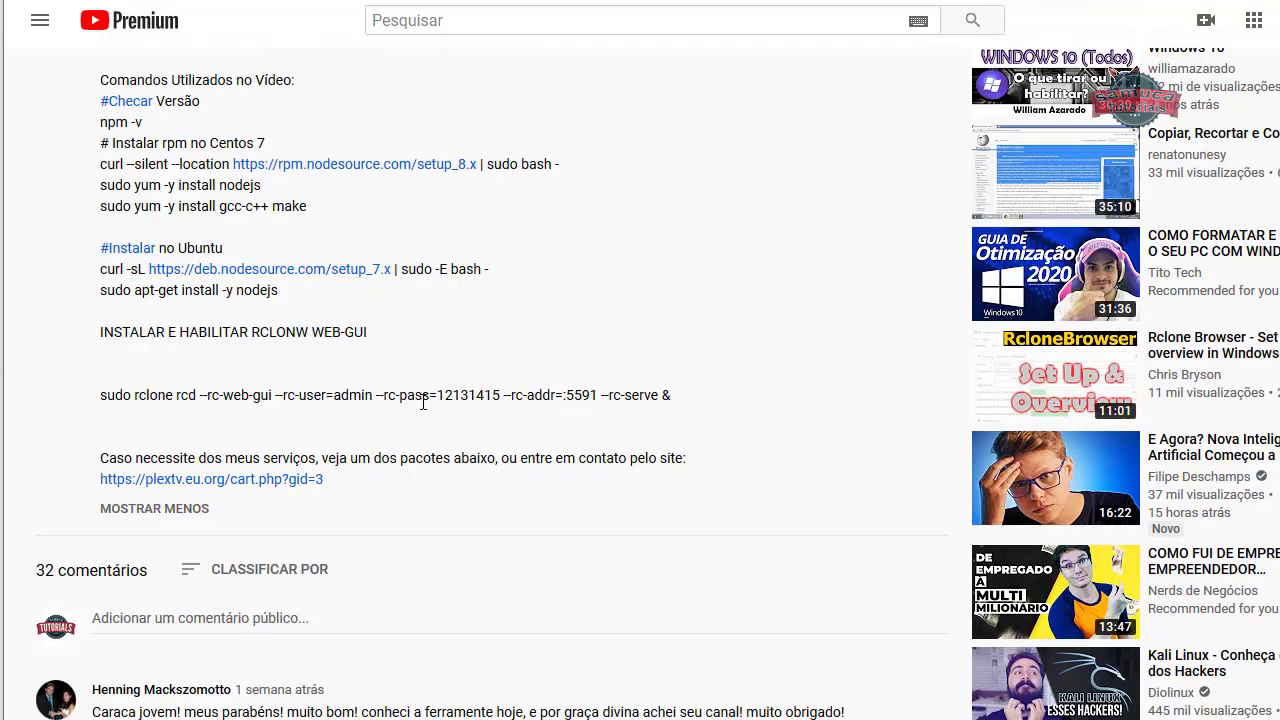
{"action": "double_click", "coordinate": [112, 394]}
{"action": "left_click", "coordinate": [133, 396]}
{"action": "left_click_drag", "start_coordinate": [135, 396], "coordinate": [291, 398]}
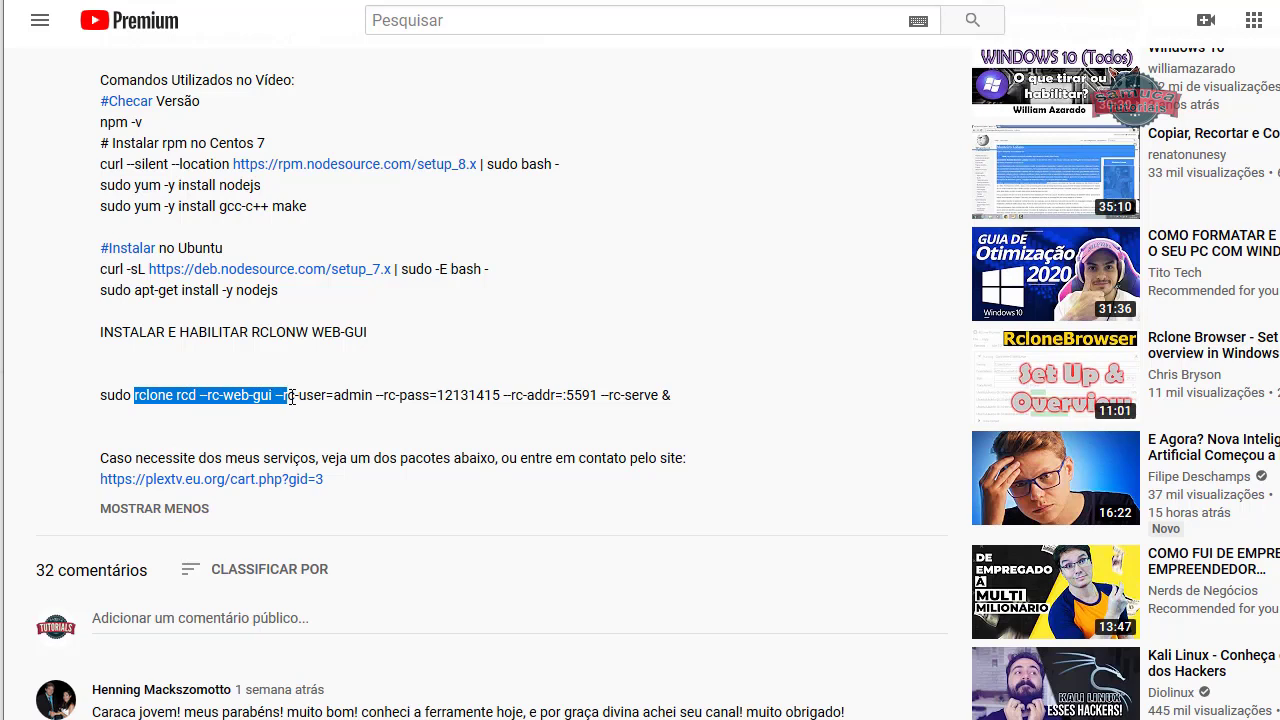
{"action": "left_click", "coordinate": [318, 398]}
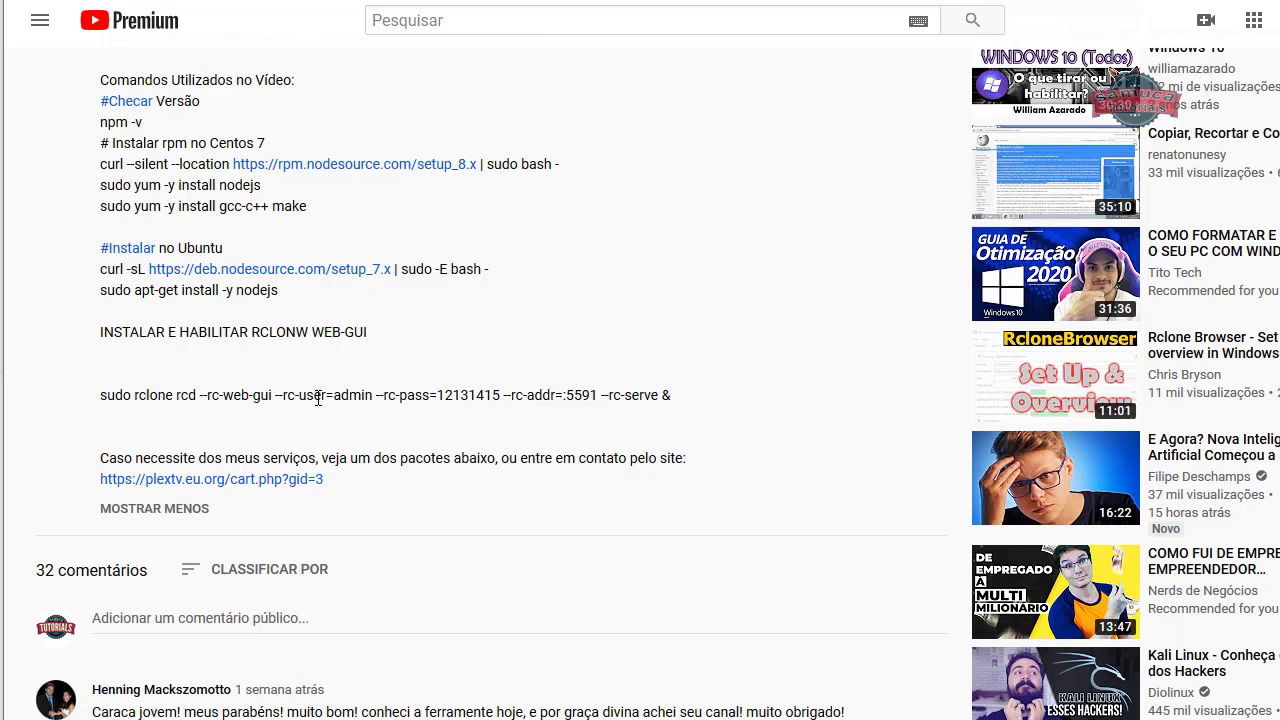
{"action": "double_click", "coordinate": [339, 397]}
{"action": "left_click_drag", "start_coordinate": [440, 396], "coordinate": [502, 394]}
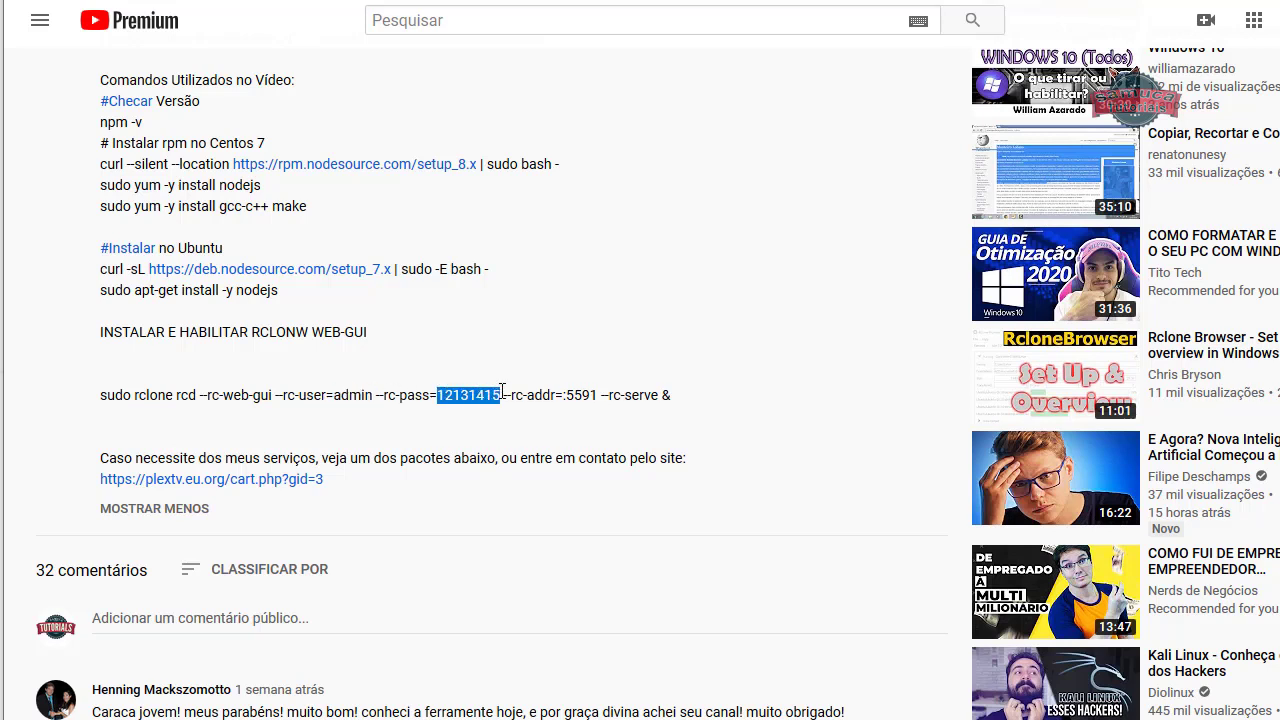
{"action": "left_click", "coordinate": [568, 394]}
{"action": "left_click_drag", "start_coordinate": [567, 394], "coordinate": [598, 395]}
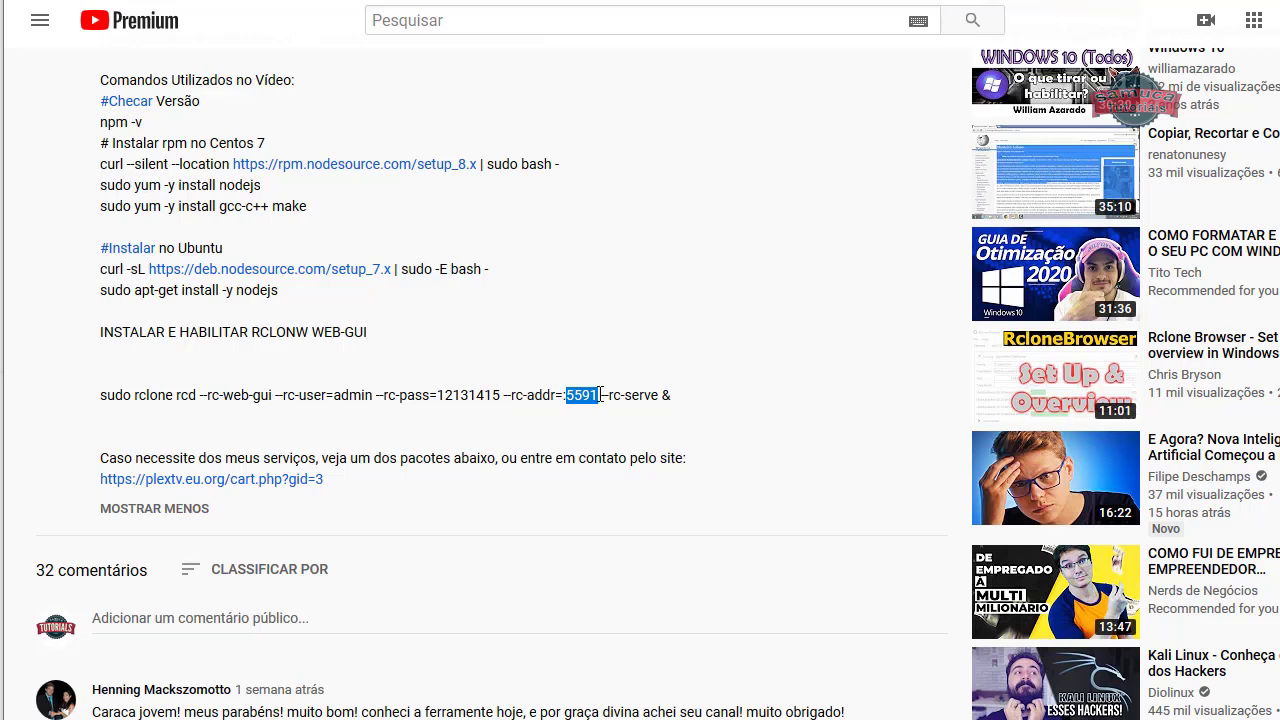
{"action": "left_click", "coordinate": [547, 390]}
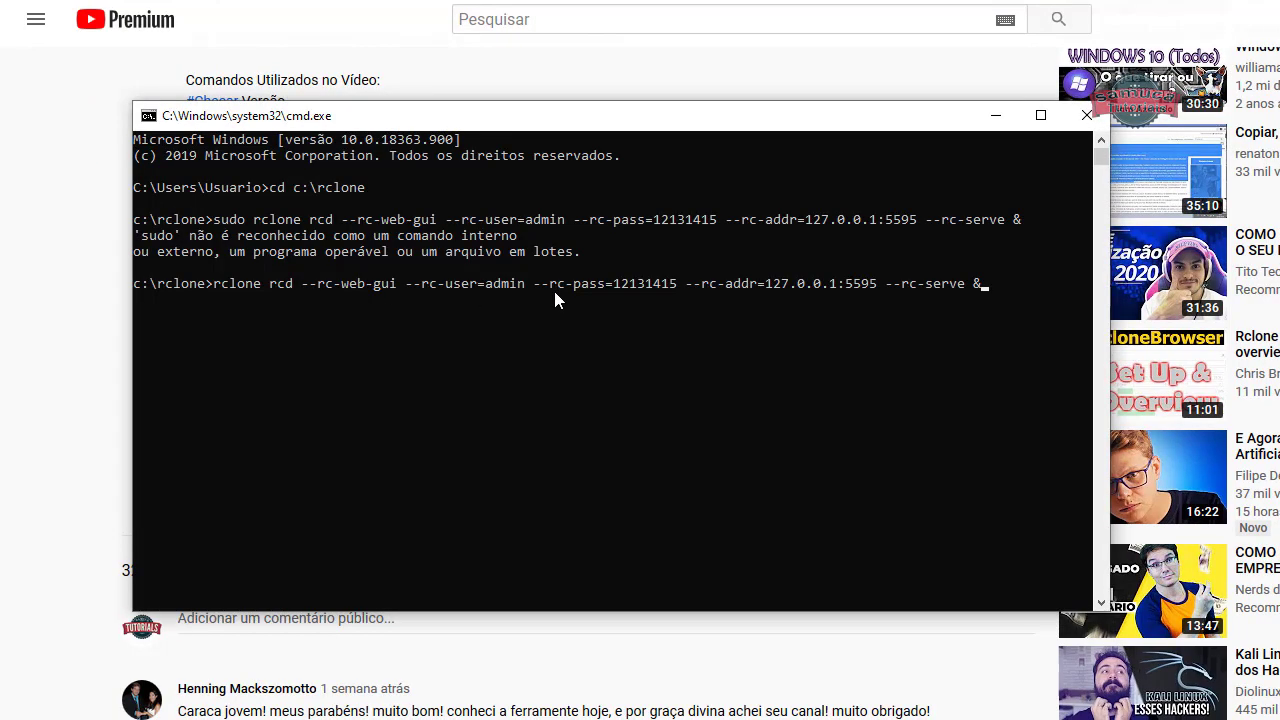
- Run the rclone rcd --rc-web-gui command and log into the dashboard at 127.0.0.1:5595
{"action": "key", "text": "Return"}
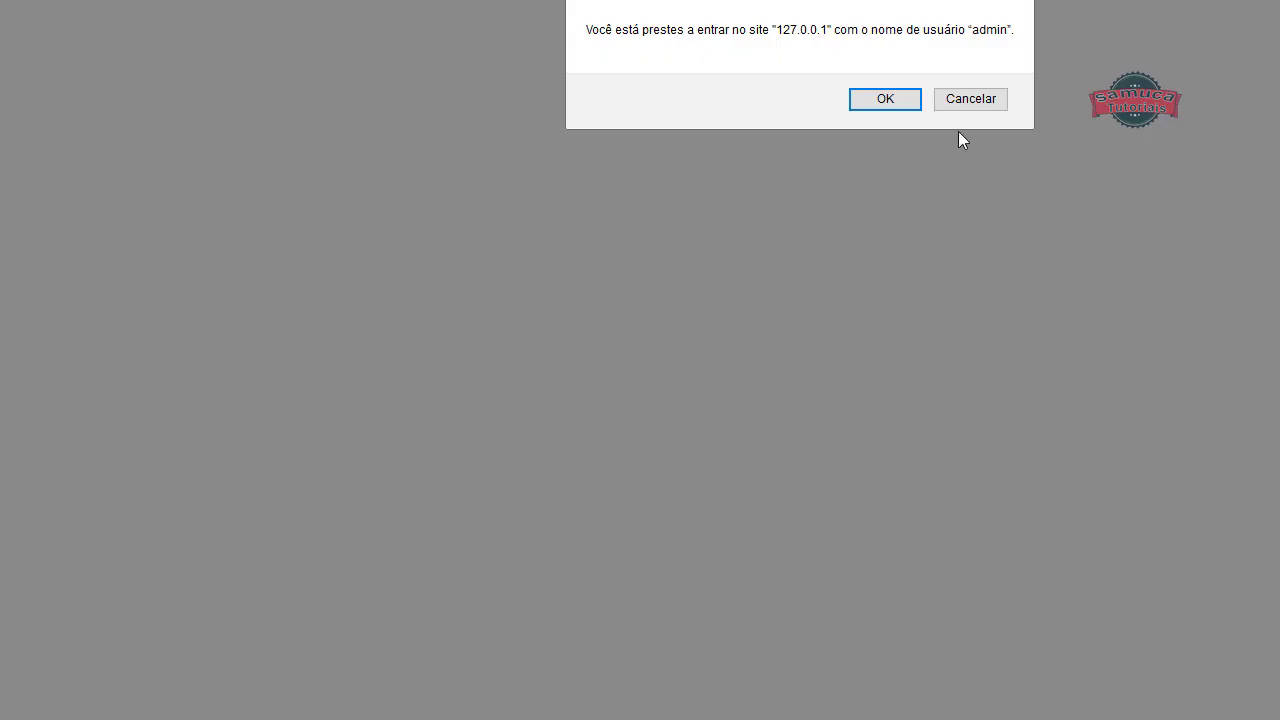
{"action": "left_click", "coordinate": [906, 98]}
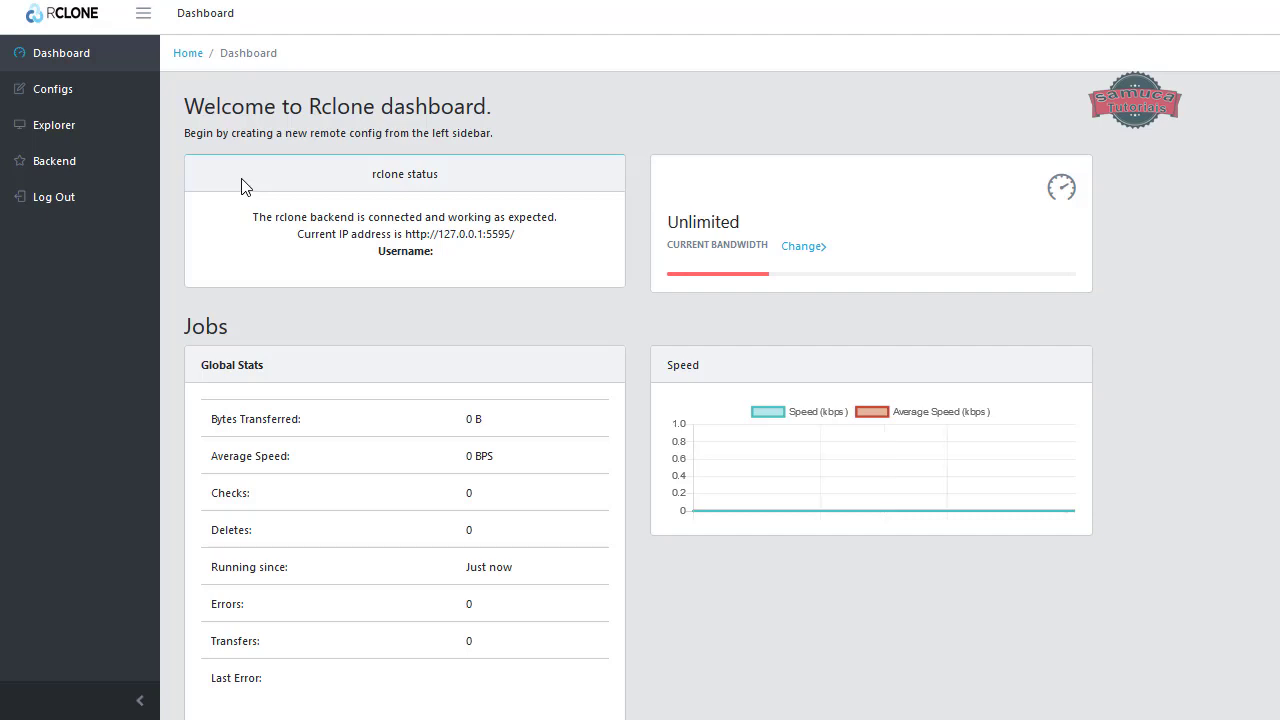
- Open the Configs page, glance at the Google OAuth credentials tabs, and come back to rclone
{"action": "left_click", "coordinate": [53, 94]}
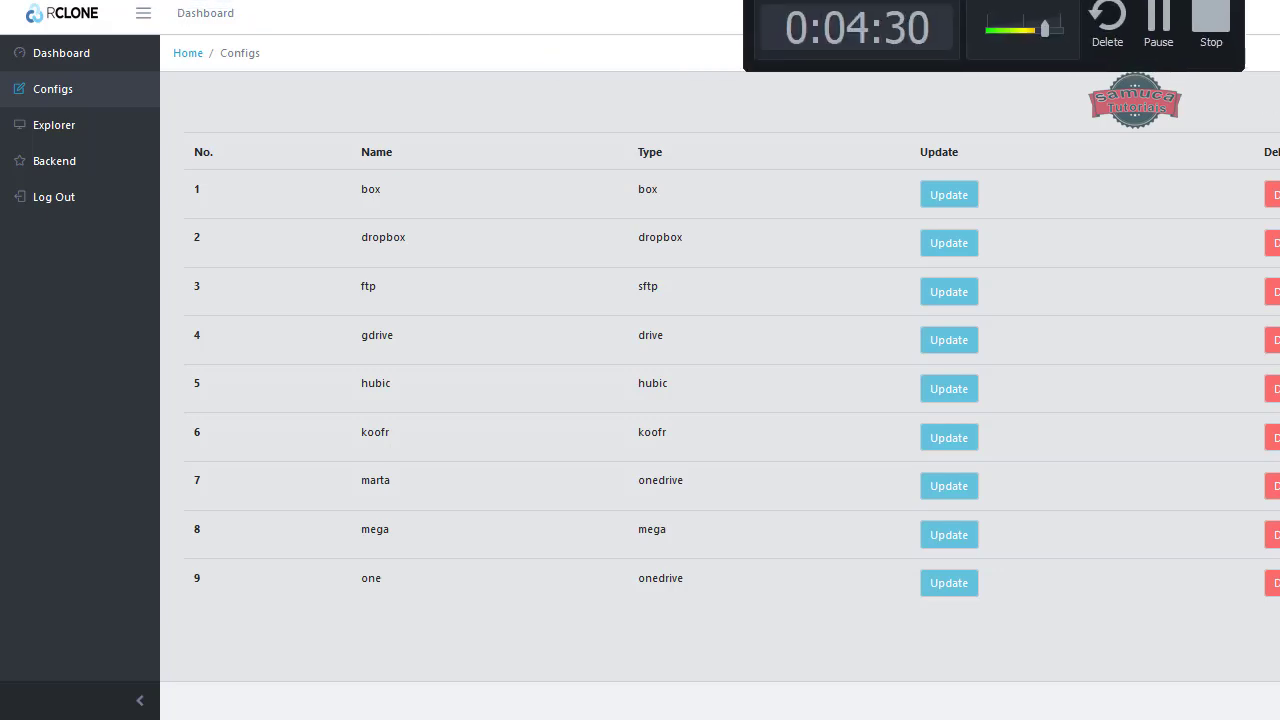
{"action": "key", "text": "ctrl+Tab"}
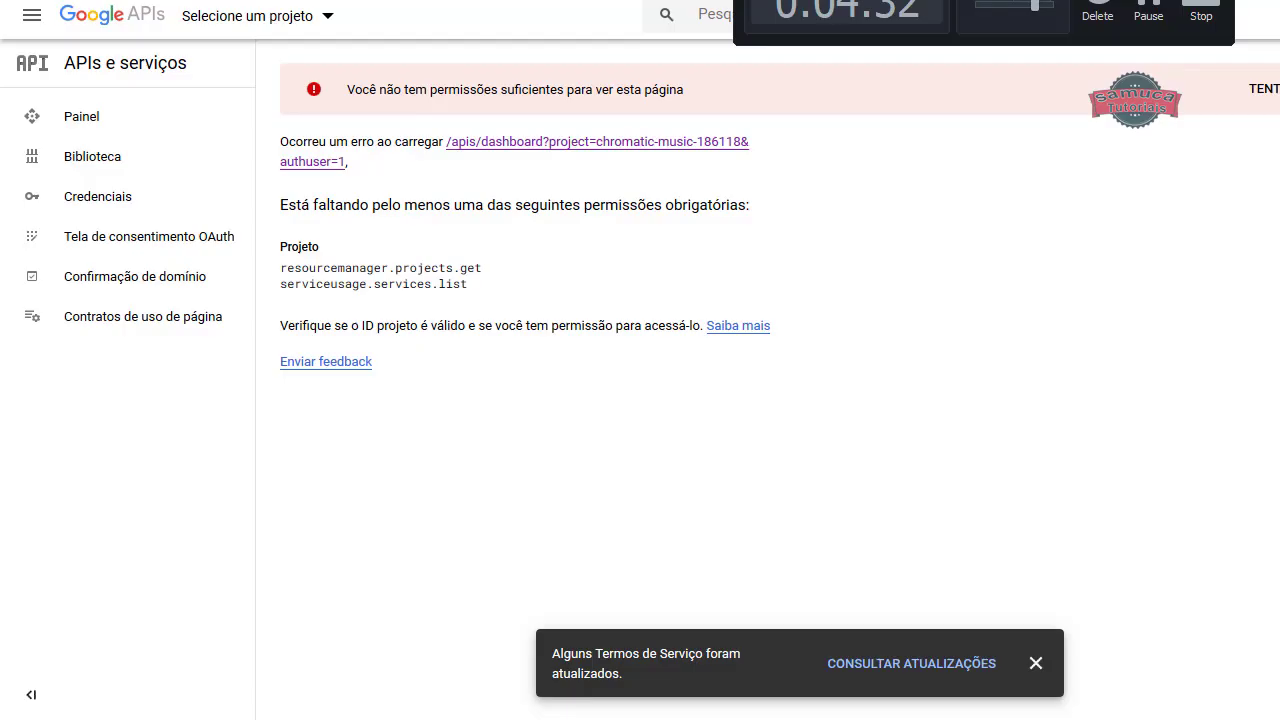
{"action": "key", "text": "ctrl+Tab"}
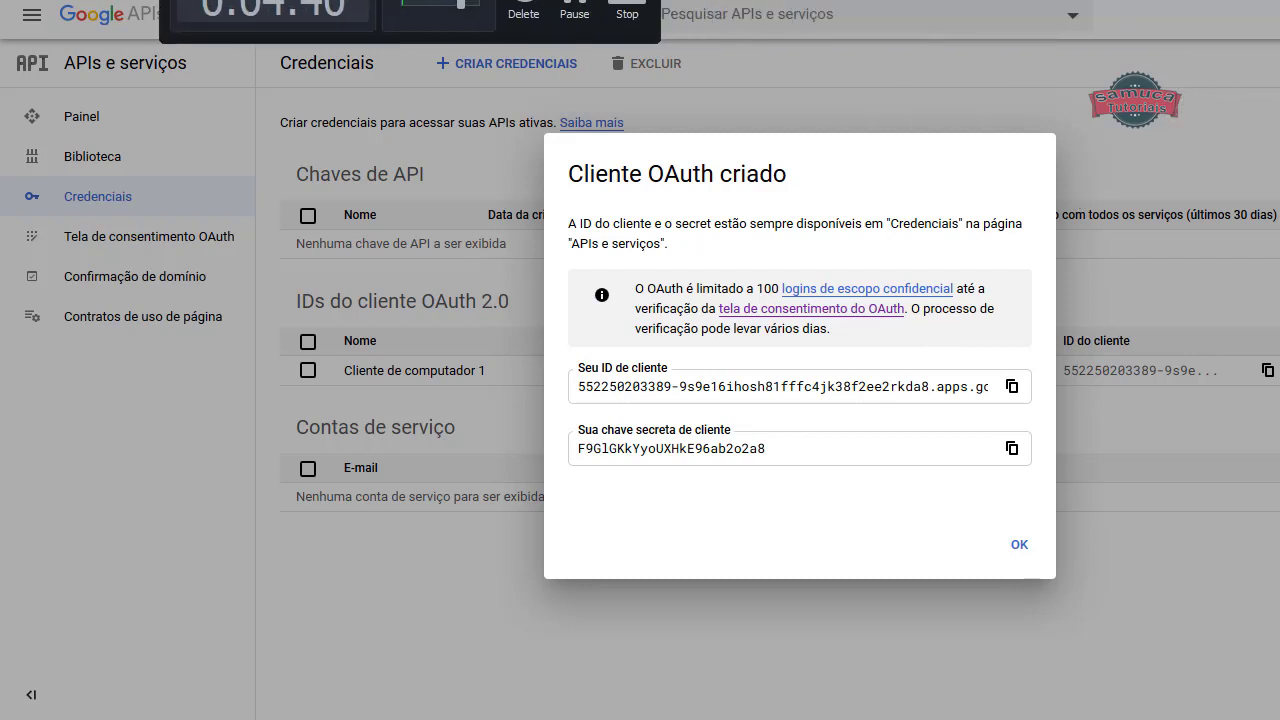
{"action": "key", "text": "alt+Tab"}
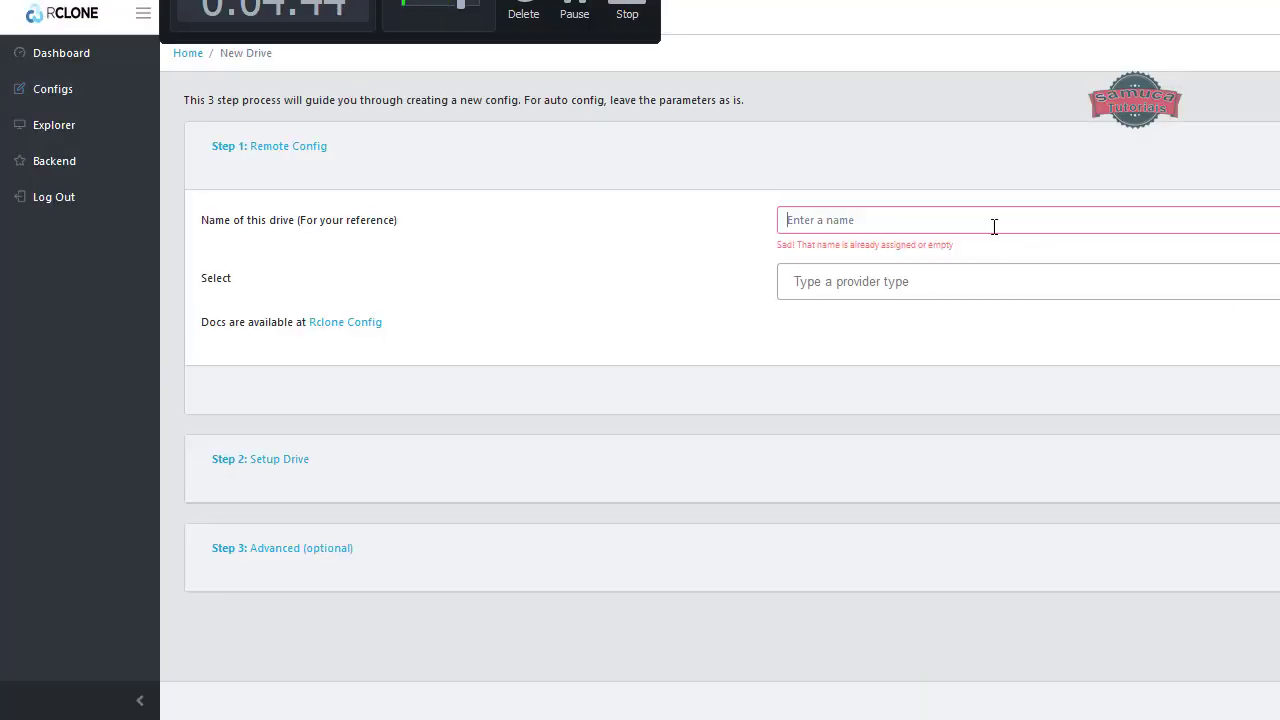
- Name the new remote 'google' and choose Google Drive as its provider
{"action": "left_click", "coordinate": [994, 226]}
{"action": "type", "text": "goo"}
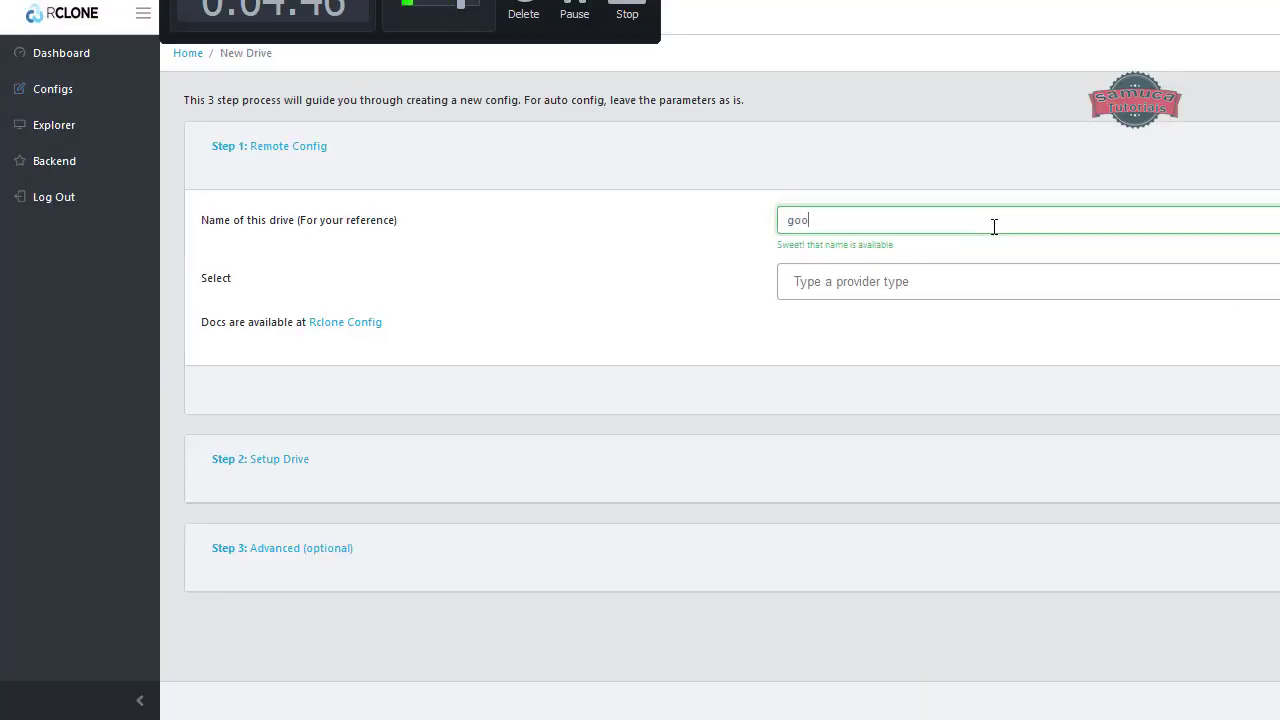
{"action": "type", "text": "gle"}
{"action": "left_click", "coordinate": [989, 283]}
{"action": "scroll", "coordinate": [943, 386], "scroll_direction": "down", "scroll_amount": 3}
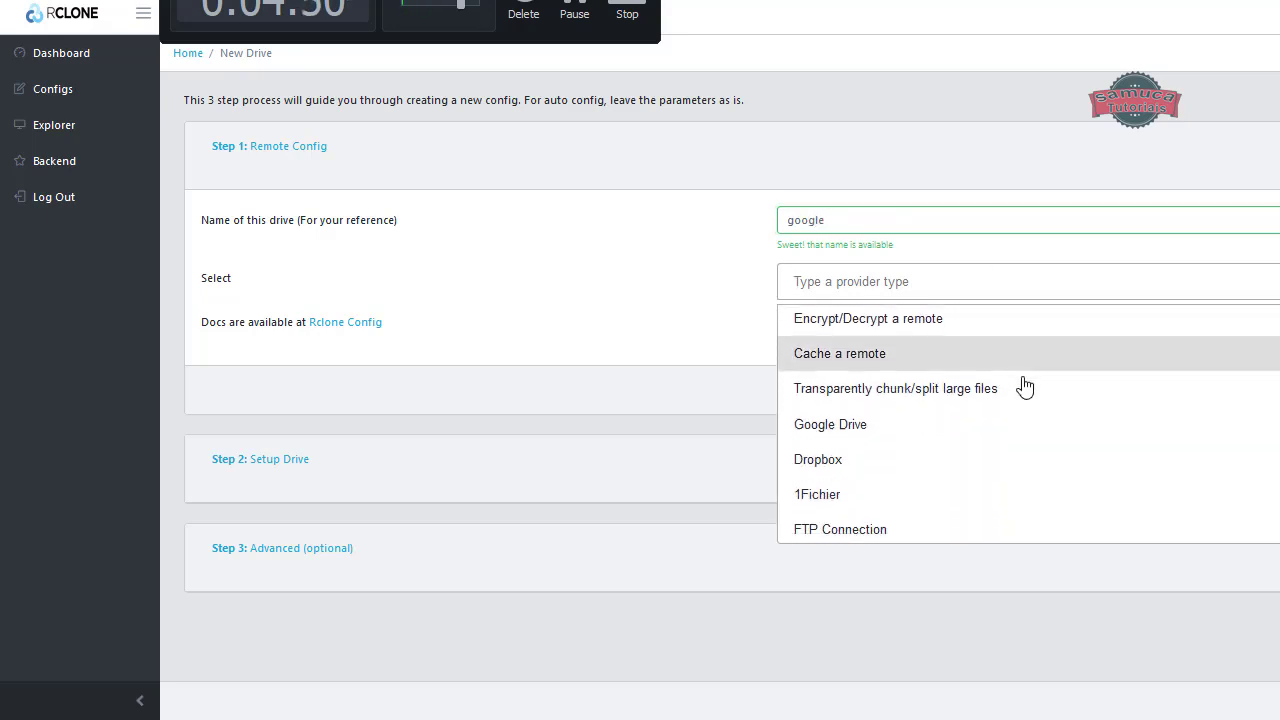
{"action": "left_click", "coordinate": [976, 345]}
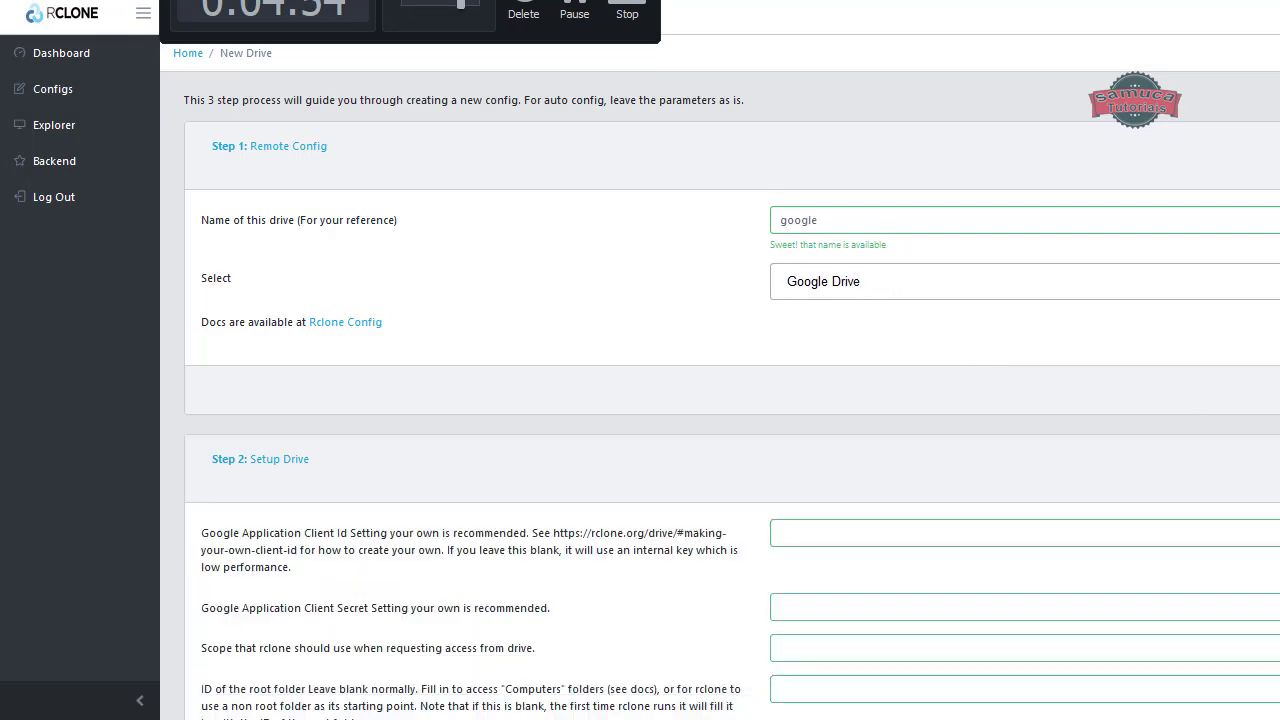
{"action": "scroll", "coordinate": [880, 314], "scroll_direction": "down", "scroll_amount": 3}
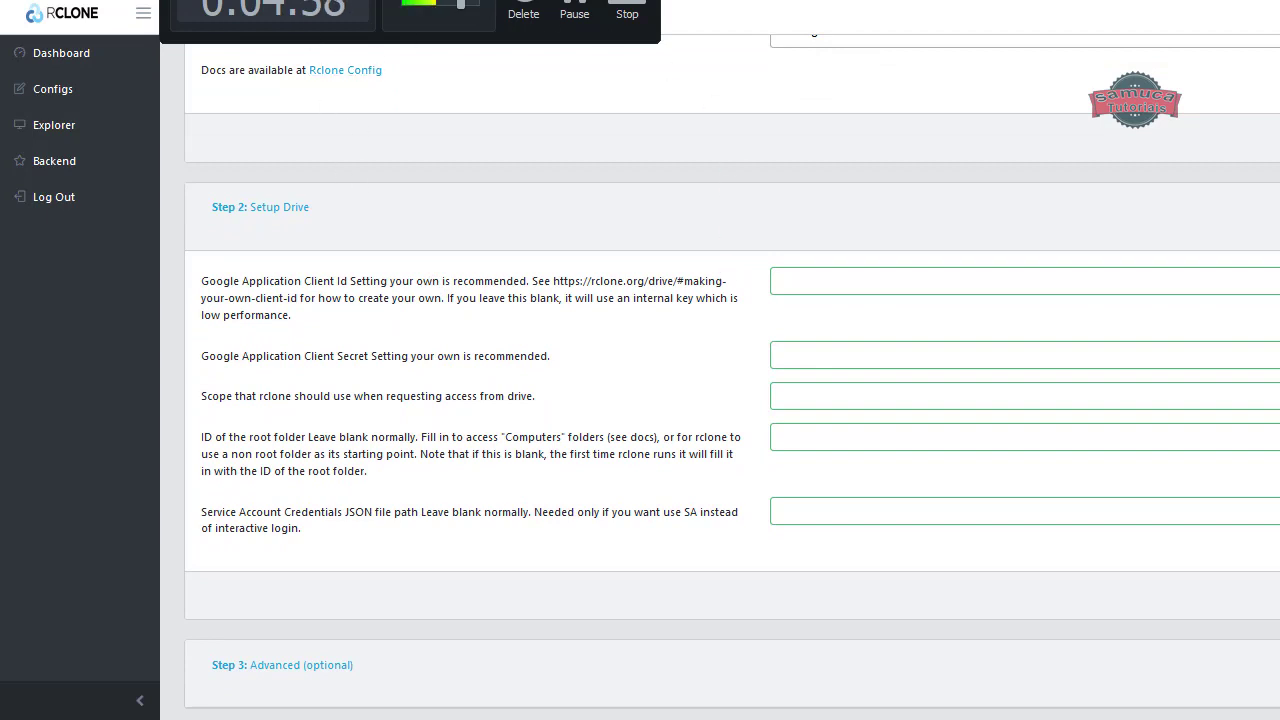
- Copy the OAuth client ID from Google Cloud into the Client Id field
{"action": "key", "text": "ctrl+Tab"}
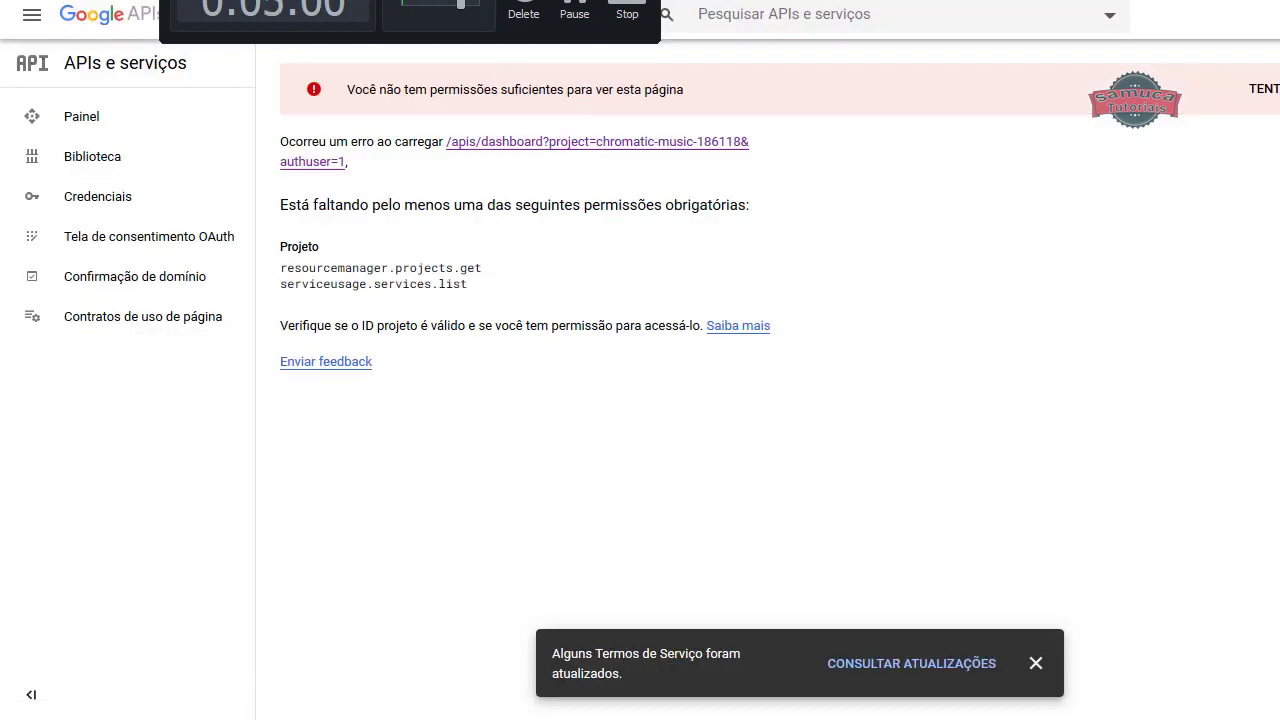
{"action": "key", "text": "ctrl+Tab"}
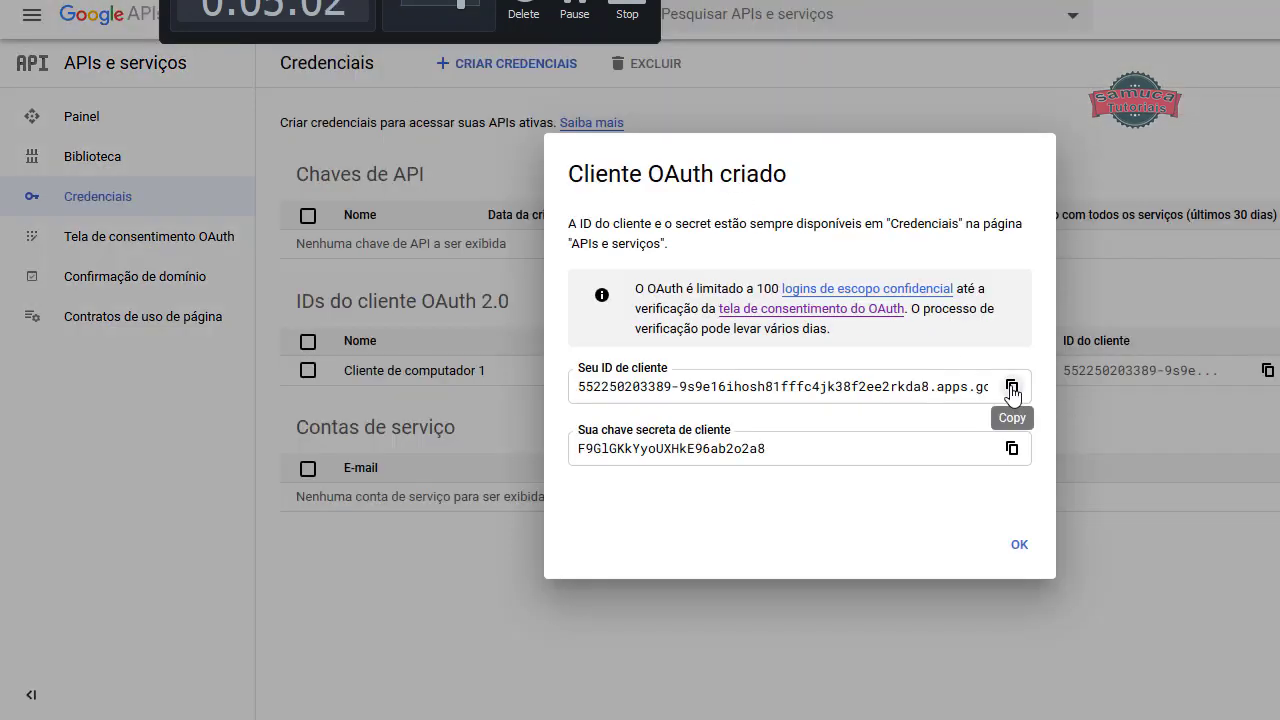
{"action": "left_click", "coordinate": [1012, 387]}
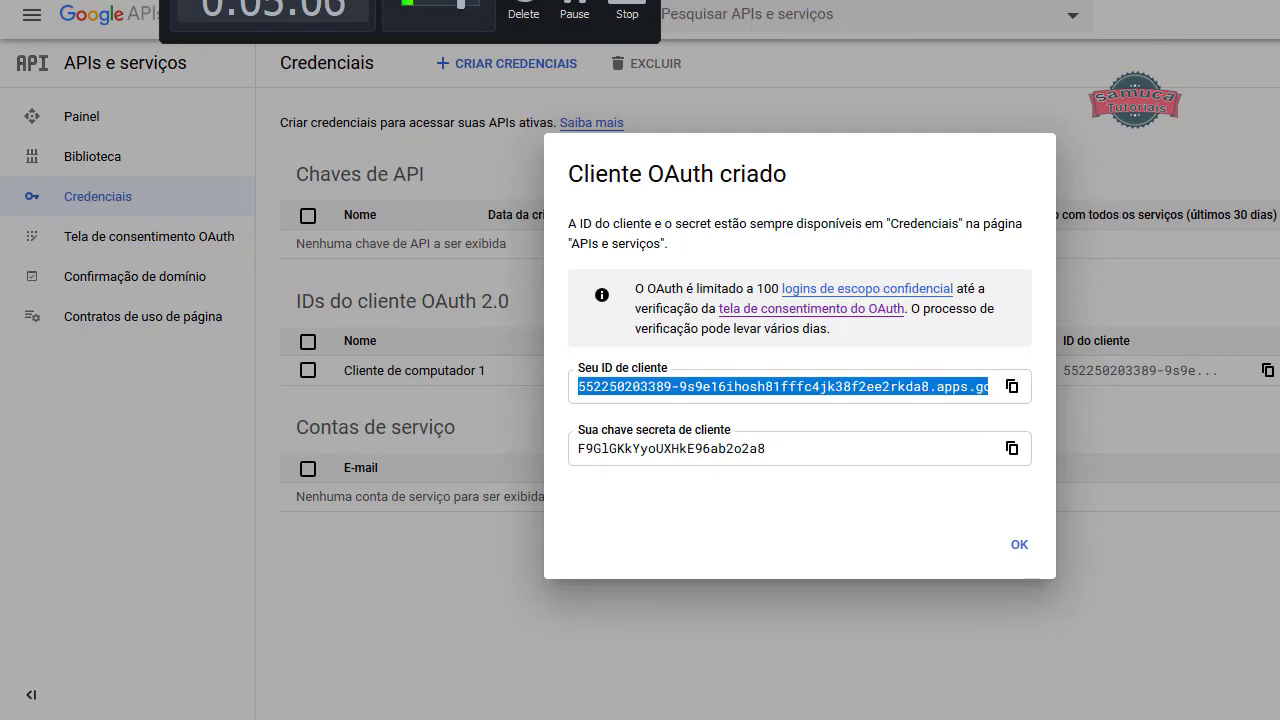
{"action": "key", "text": "ctrl+Tab"}
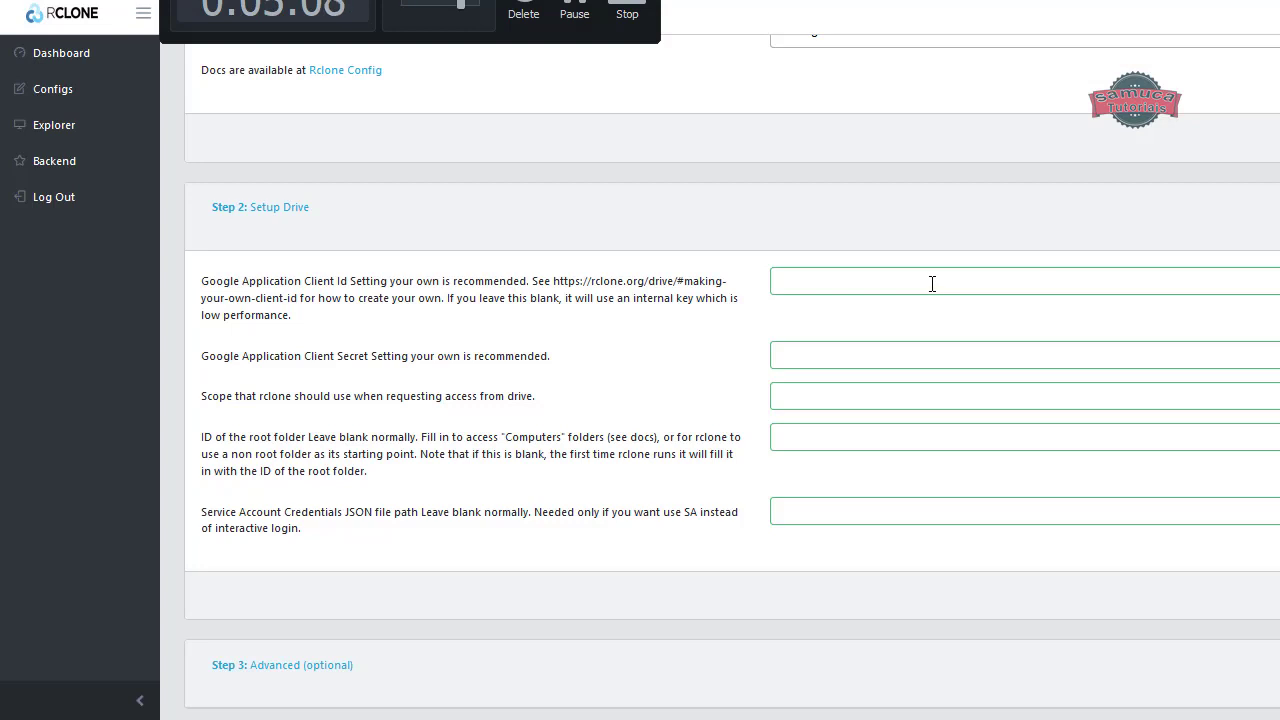
{"action": "left_click", "coordinate": [932, 284]}
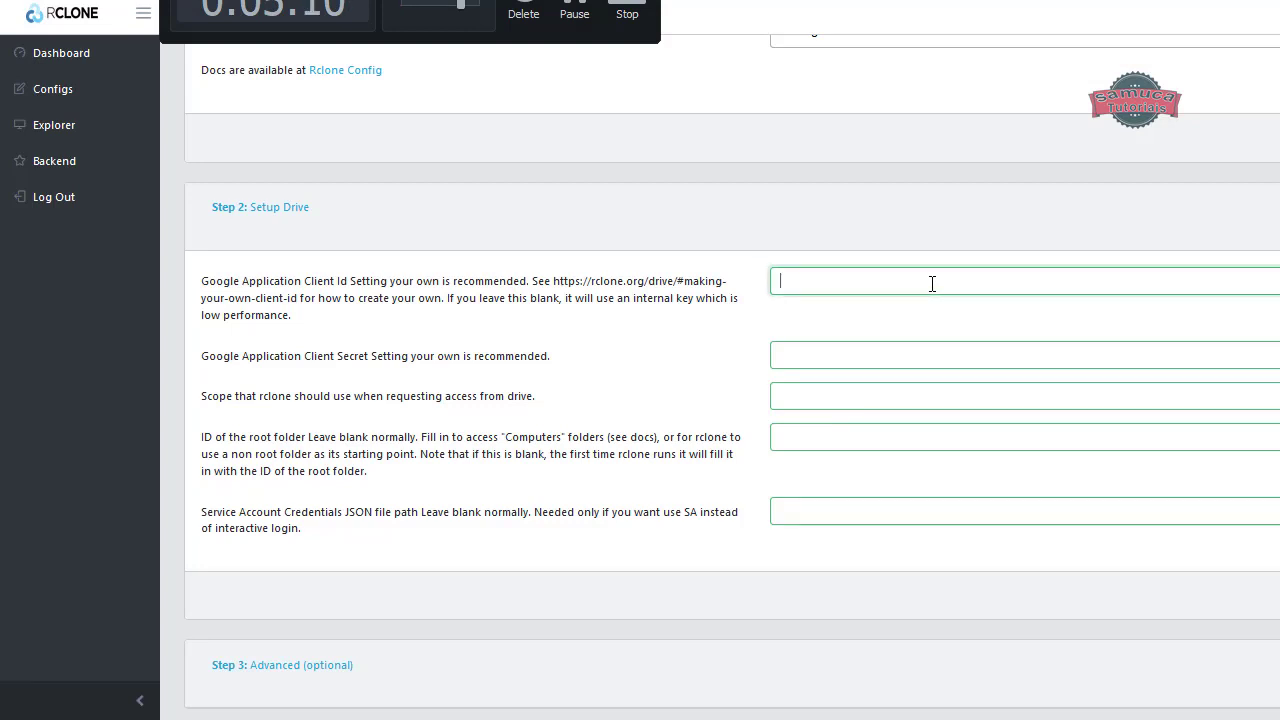
{"action": "key", "text": "ctrl+v"}
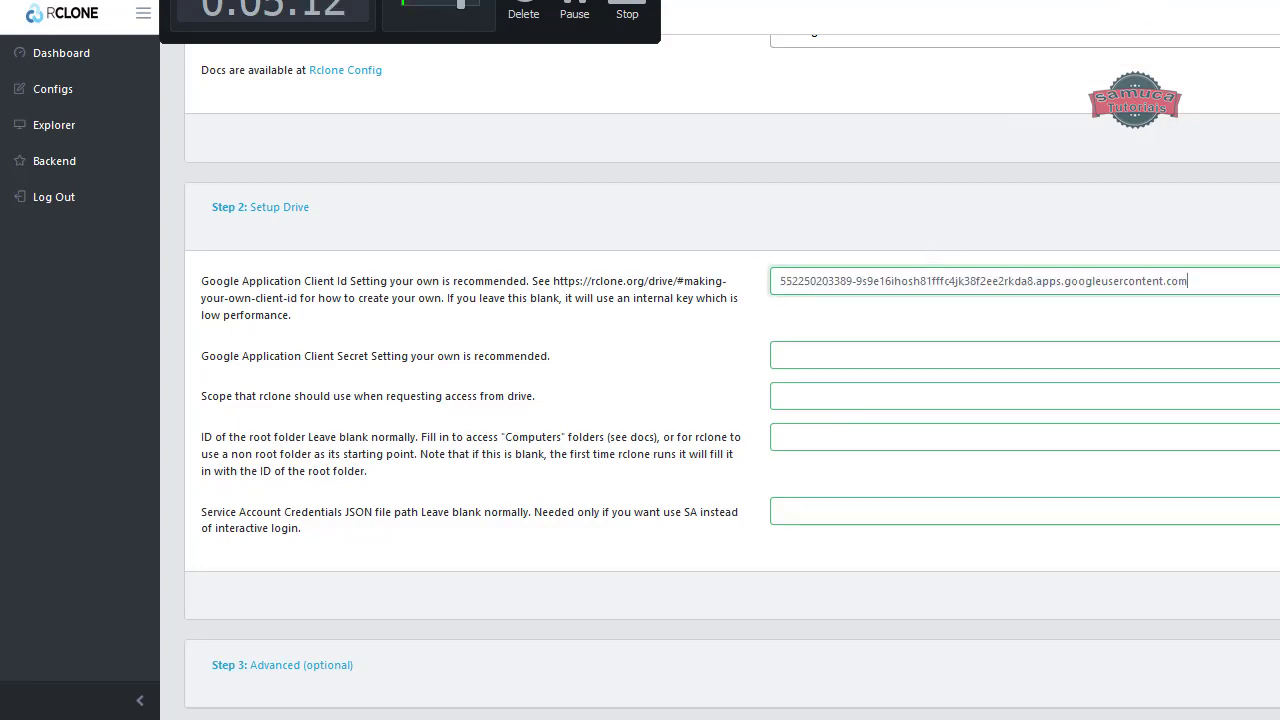
- Copy the OAuth client secret into the Client Secret field and review the form
{"action": "key", "text": "alt+Tab"}
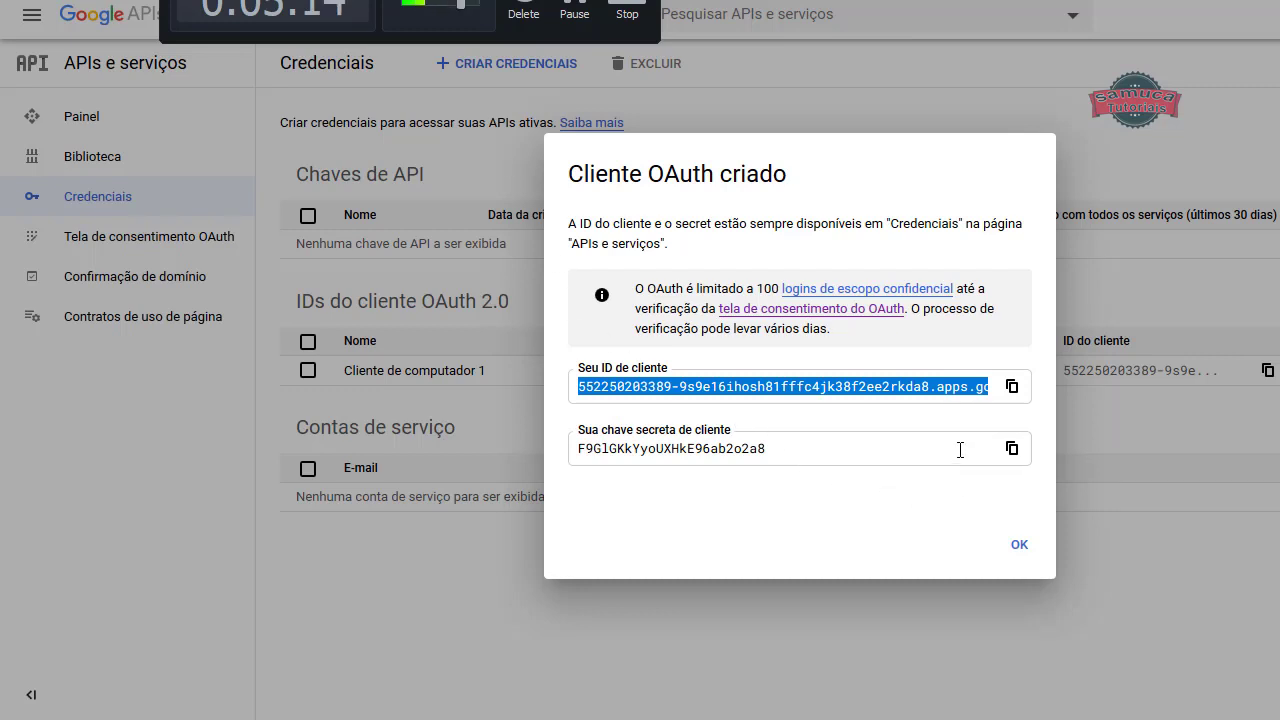
{"action": "left_click", "coordinate": [1012, 451]}
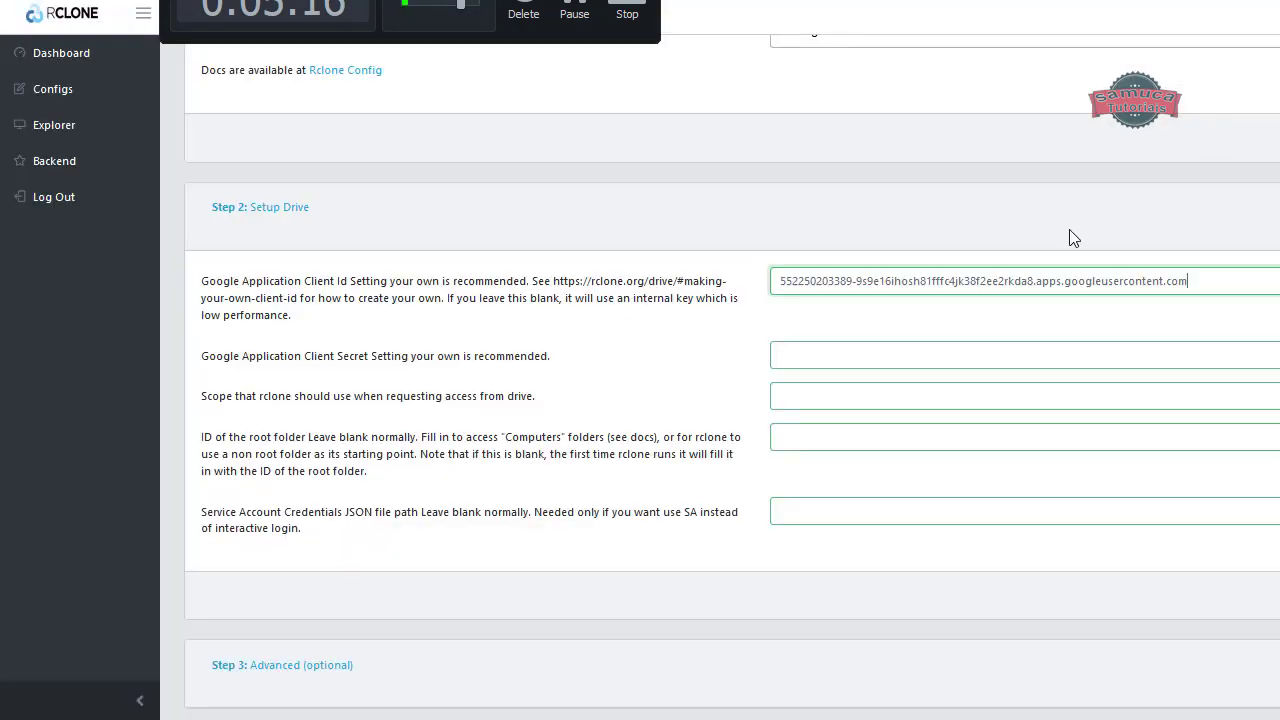
{"action": "key", "text": "alt+Tab"}
{"action": "left_click", "coordinate": [916, 351]}
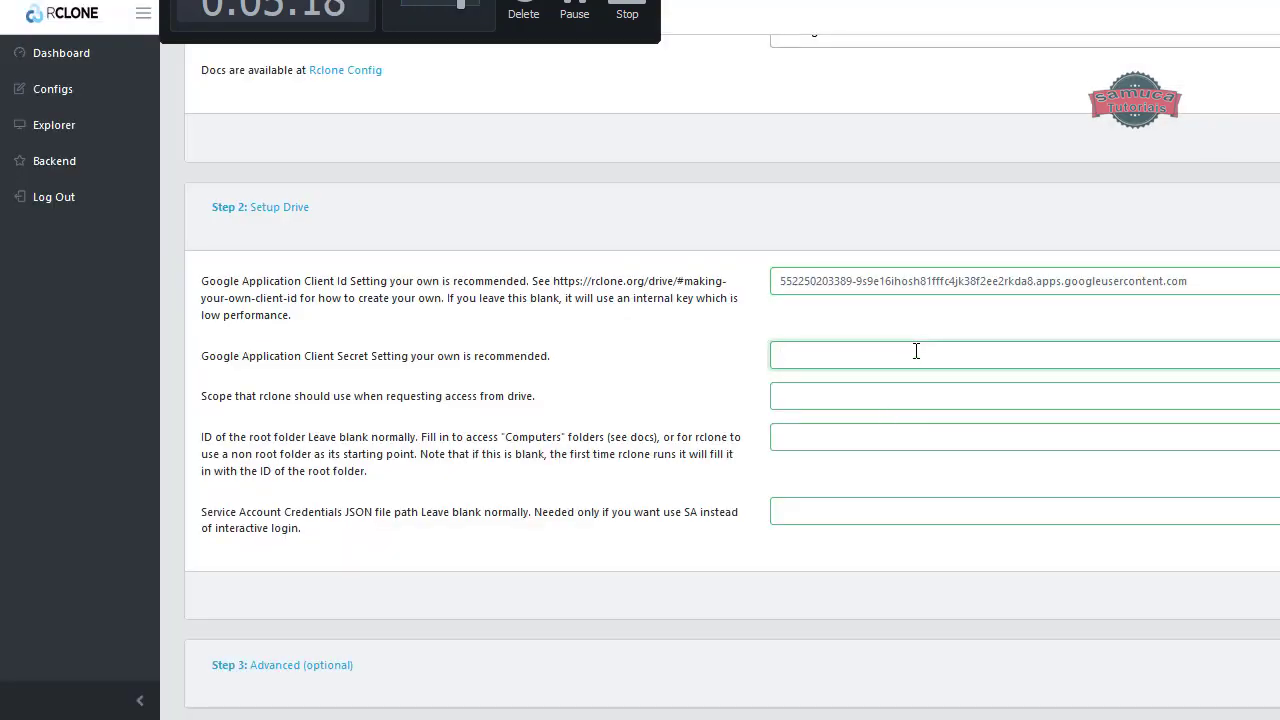
{"action": "key", "text": "ctrl+v"}
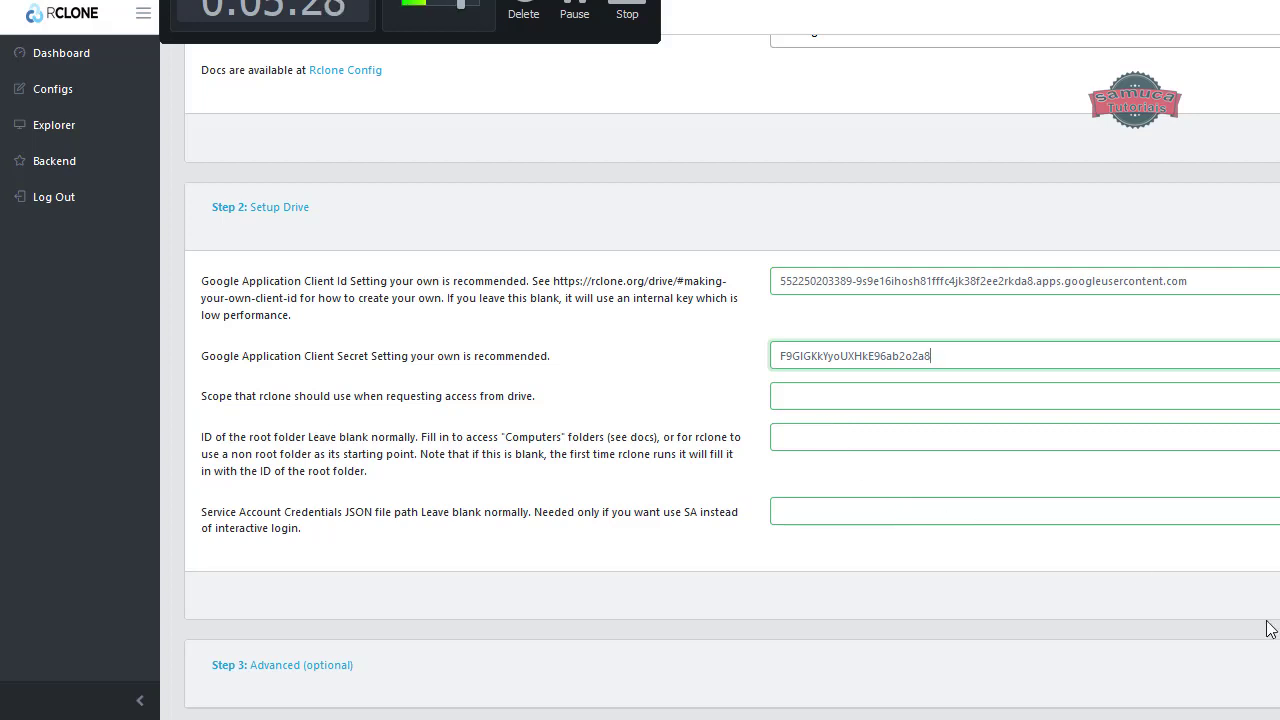
{"action": "scroll", "coordinate": [1268, 626], "scroll_direction": "down", "scroll_amount": 1}
{"action": "scroll", "coordinate": [720, 400], "scroll_direction": "up", "scroll_amount": 3}
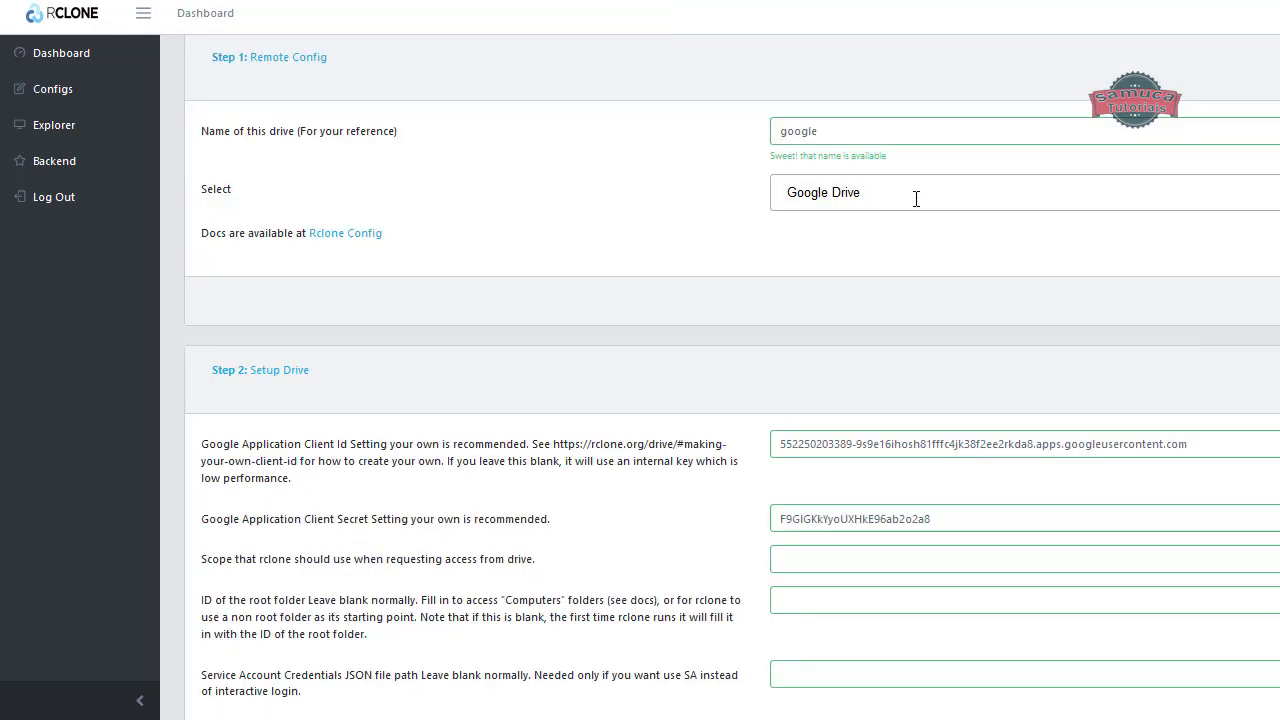
{"action": "scroll", "coordinate": [1240, 336], "scroll_direction": "down", "scroll_amount": 3}
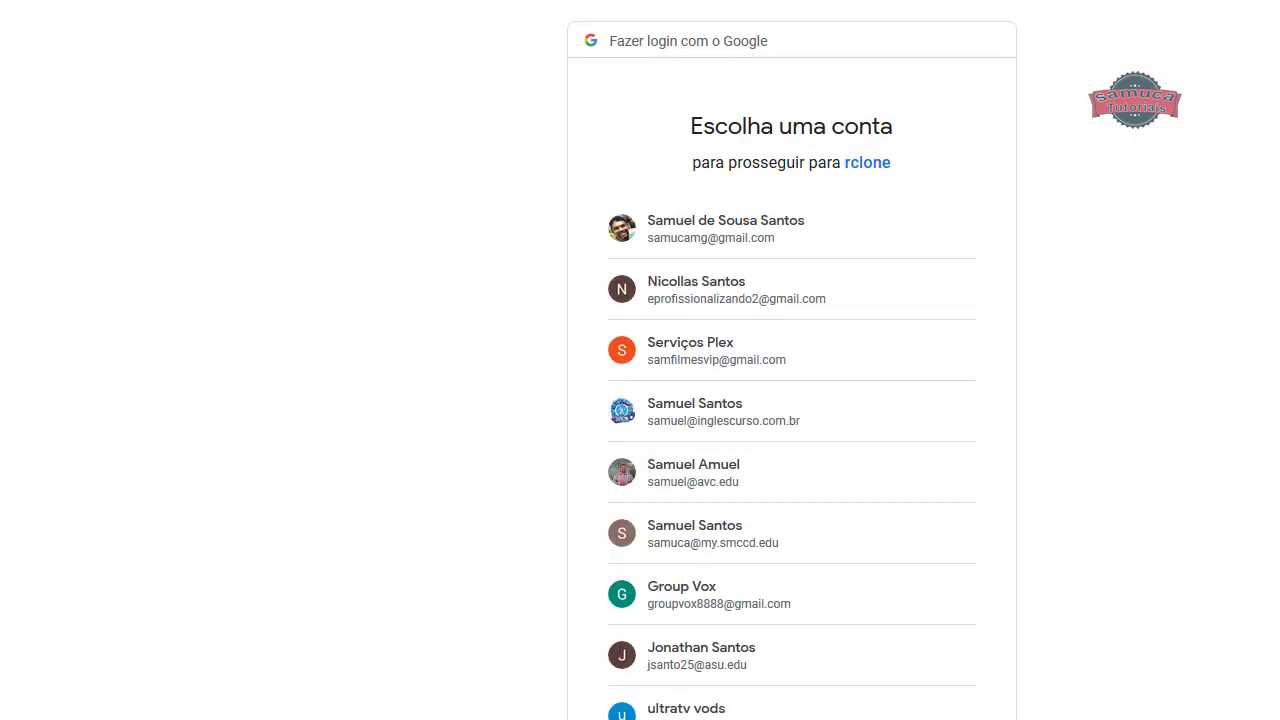
- Choose the Google account, bypass the unverified-app warning, and allow rclone to access Drive files
{"action": "left_click", "coordinate": [733, 295]}
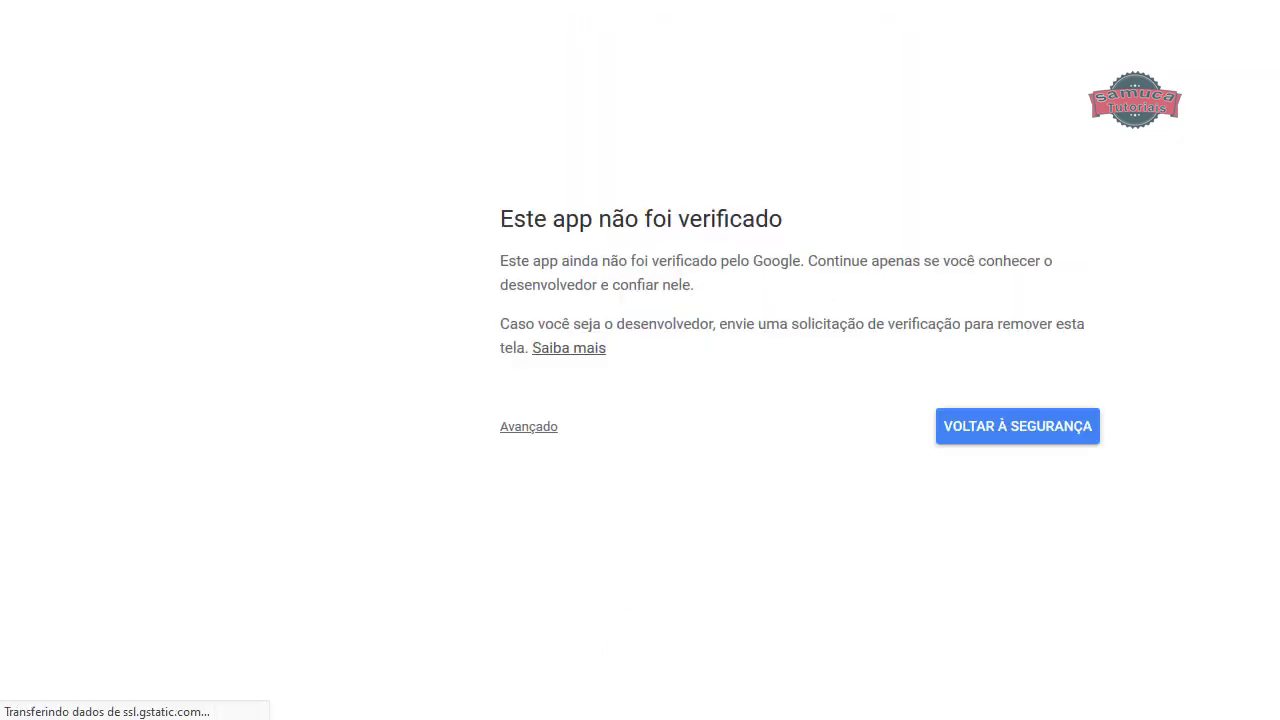
{"action": "left_click", "coordinate": [531, 428]}
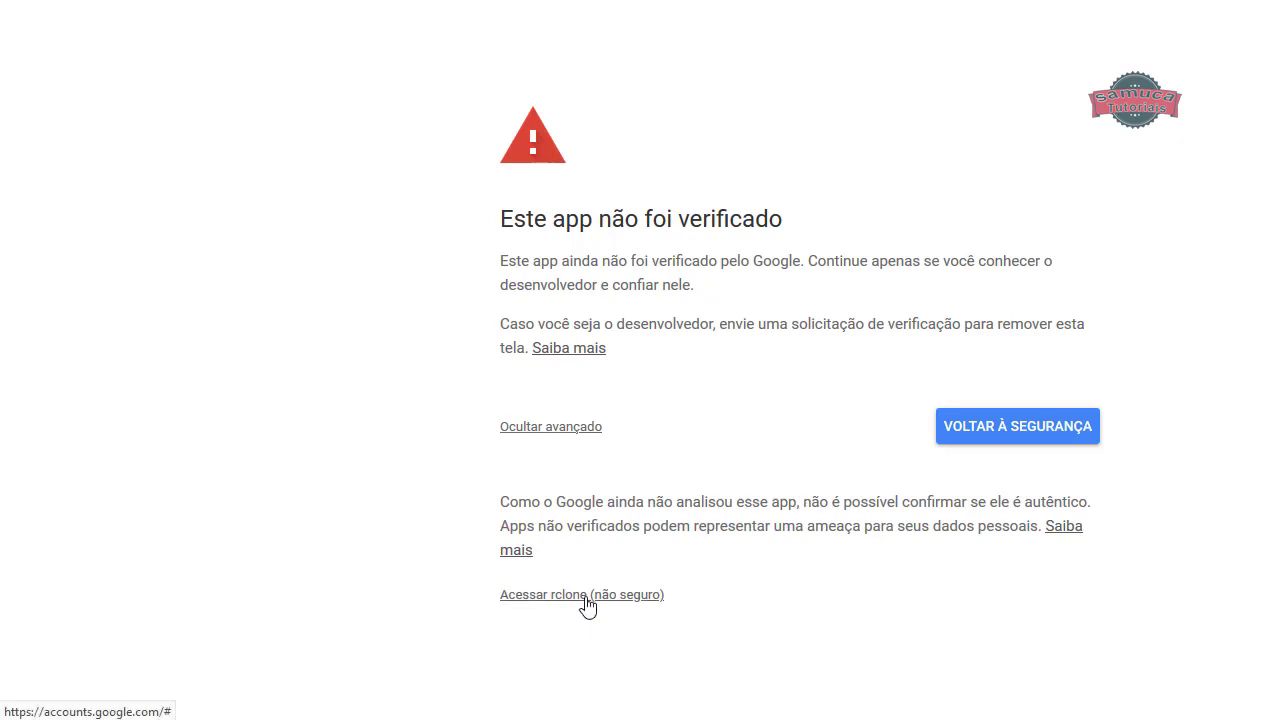
{"action": "left_click", "coordinate": [859, 472]}
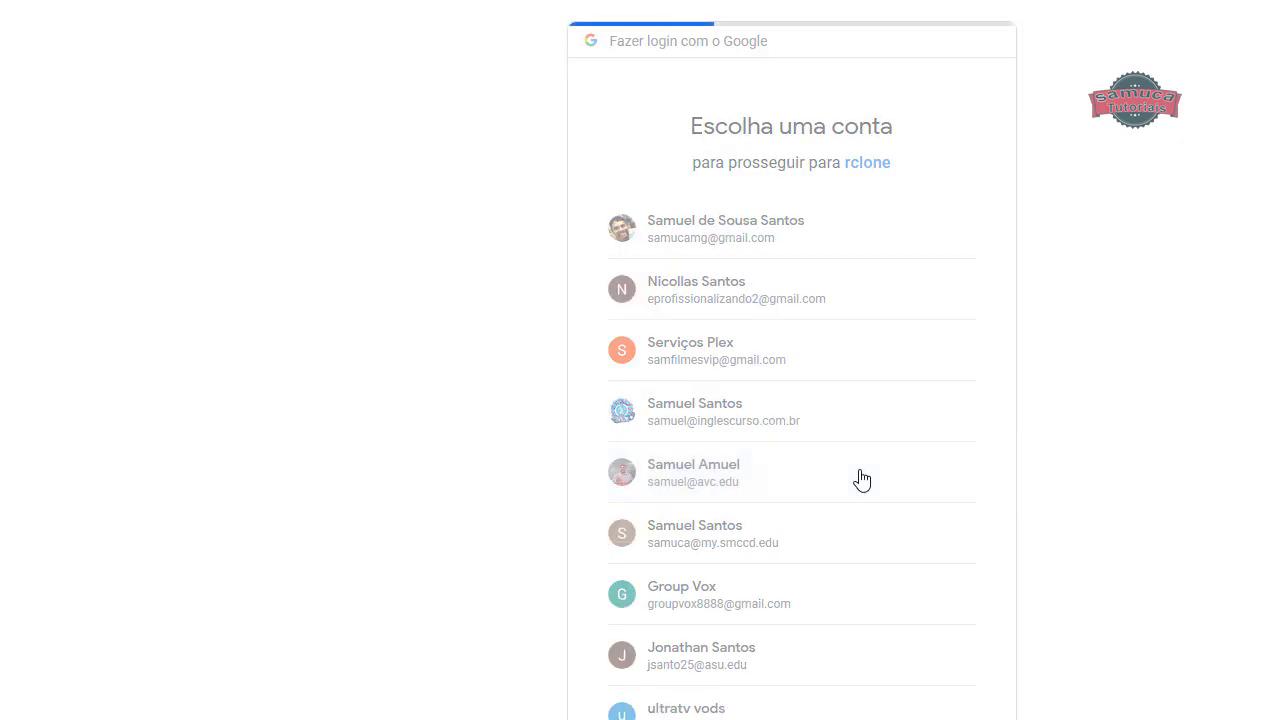
{"action": "left_click", "coordinate": [889, 445]}
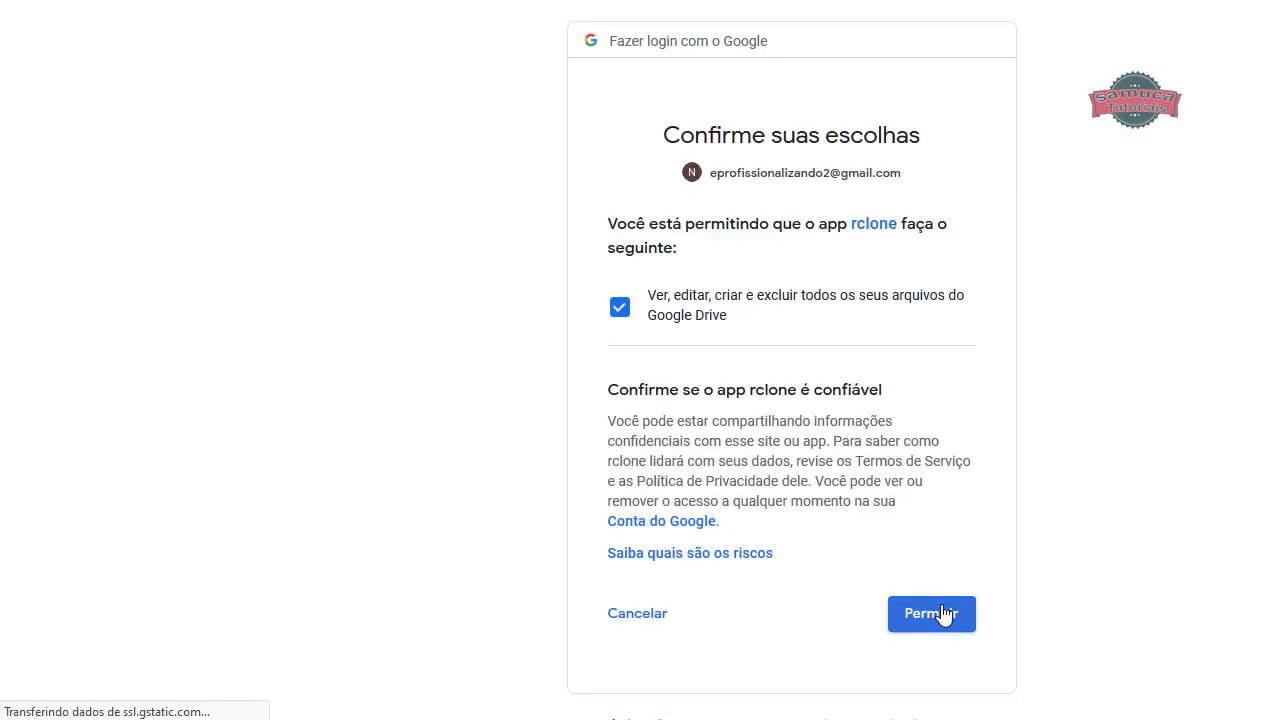
{"action": "left_click", "coordinate": [931, 613]}
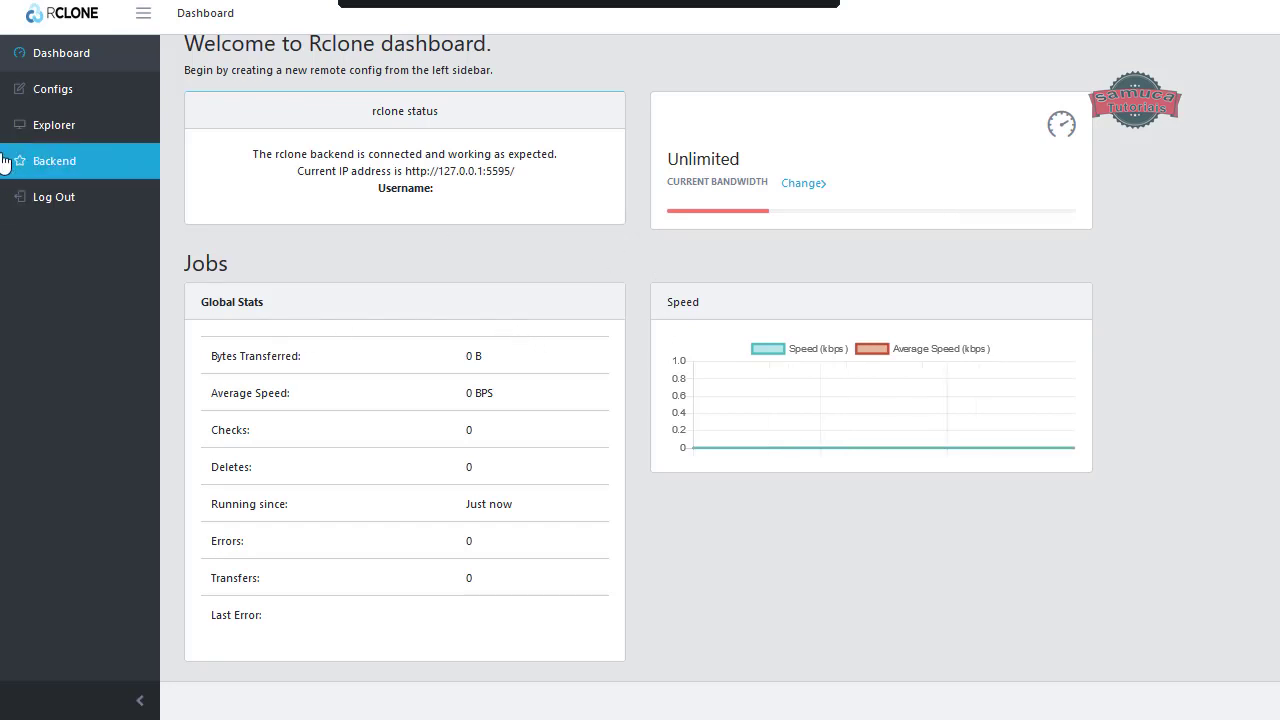
- Open the google remote in a single-pane Explorer layout
{"action": "scroll", "coordinate": [113, 218], "scroll_direction": "up", "scroll_amount": 1}
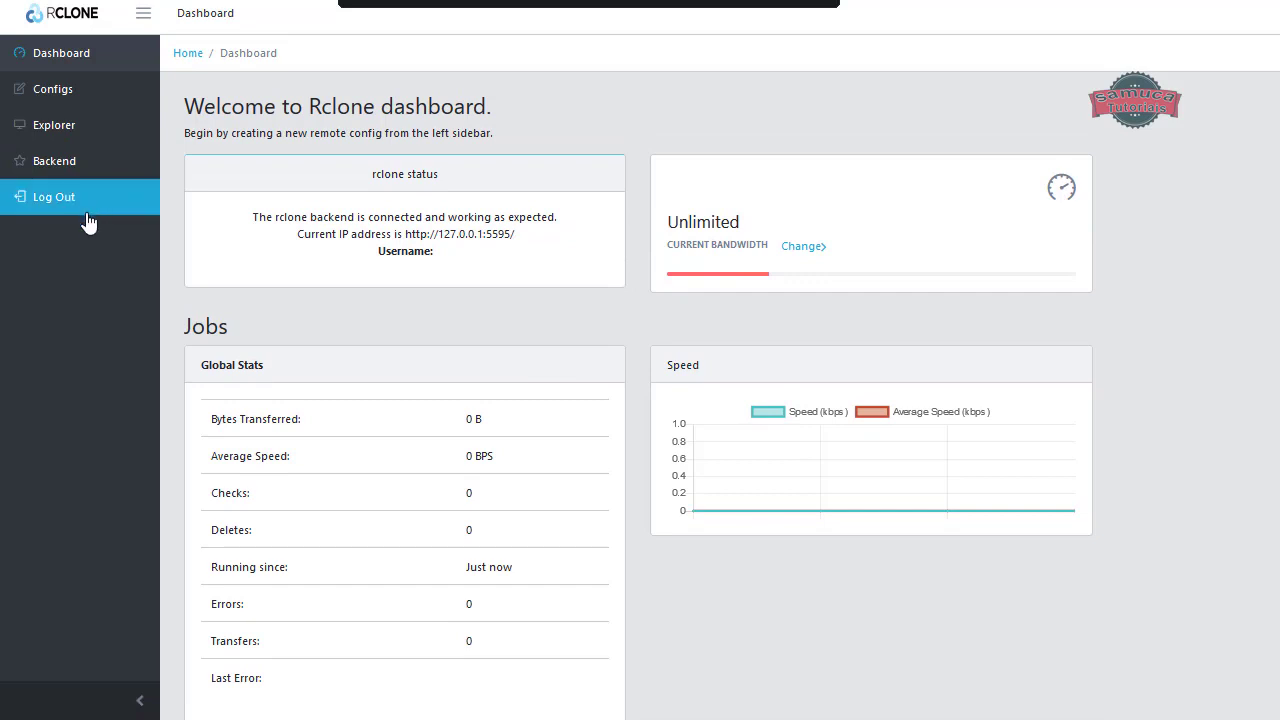
{"action": "left_click", "coordinate": [55, 125]}
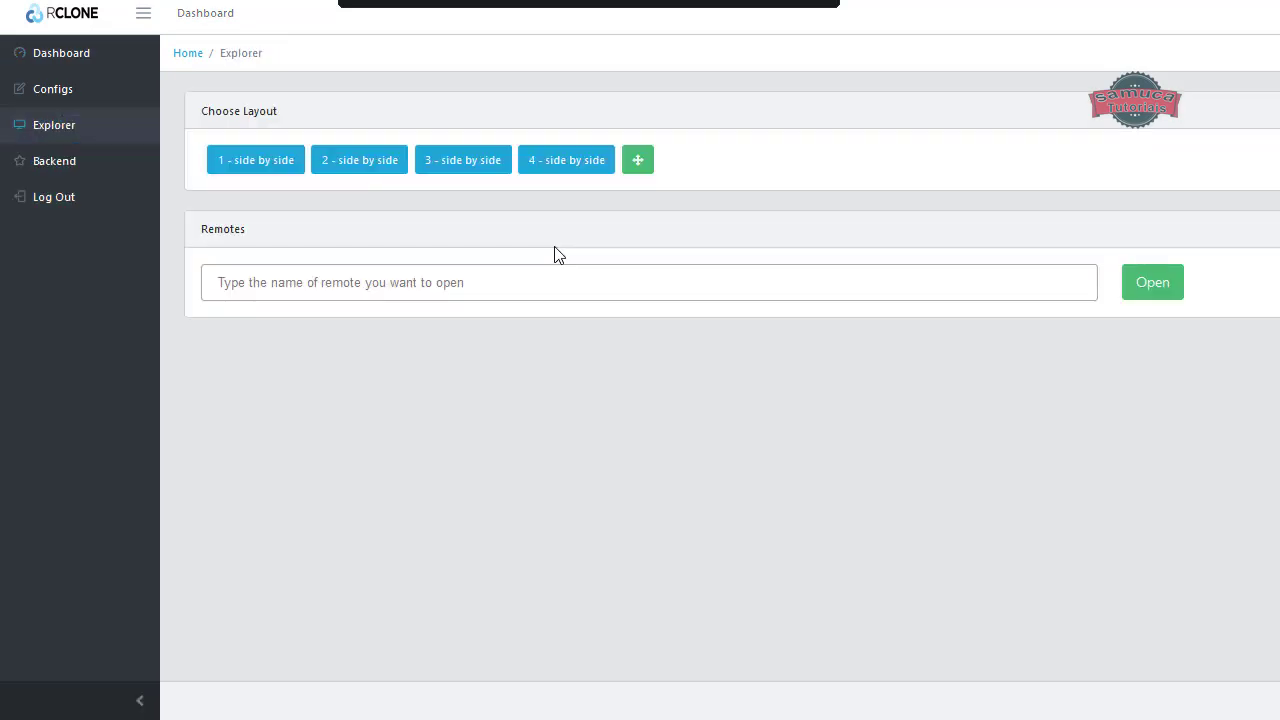
{"action": "left_click", "coordinate": [268, 168]}
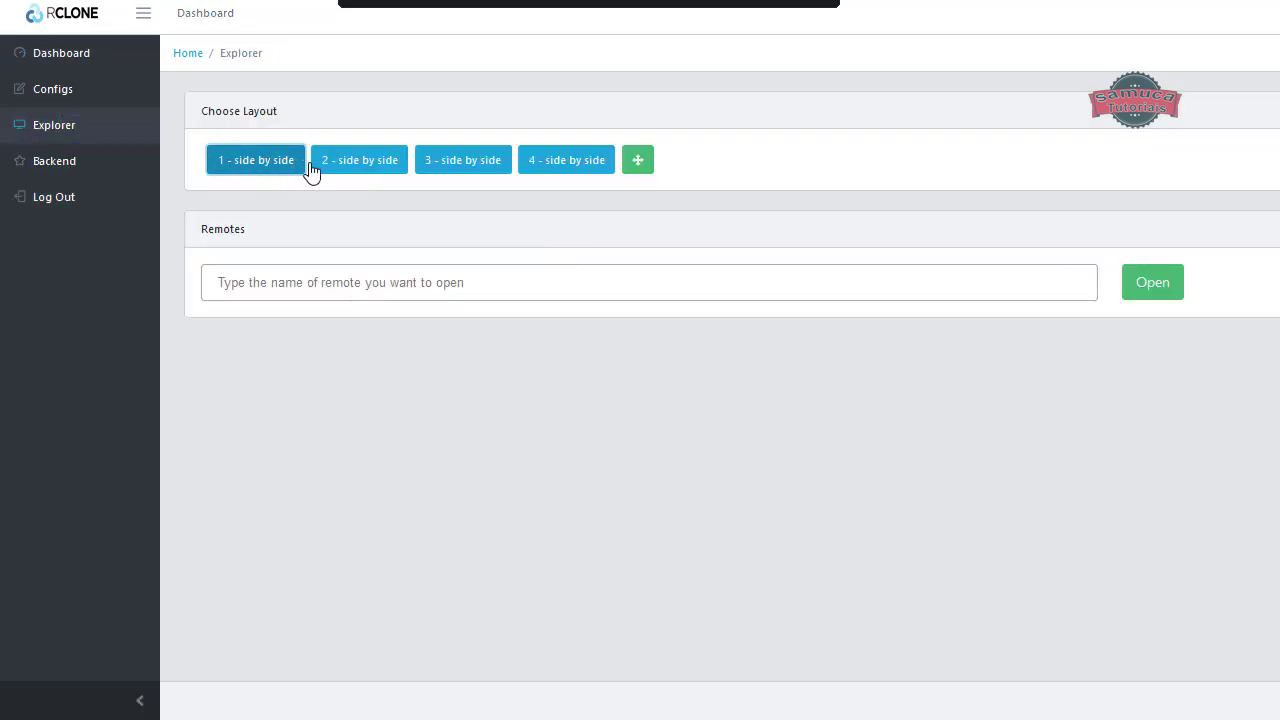
{"action": "left_click", "coordinate": [52, 130]}
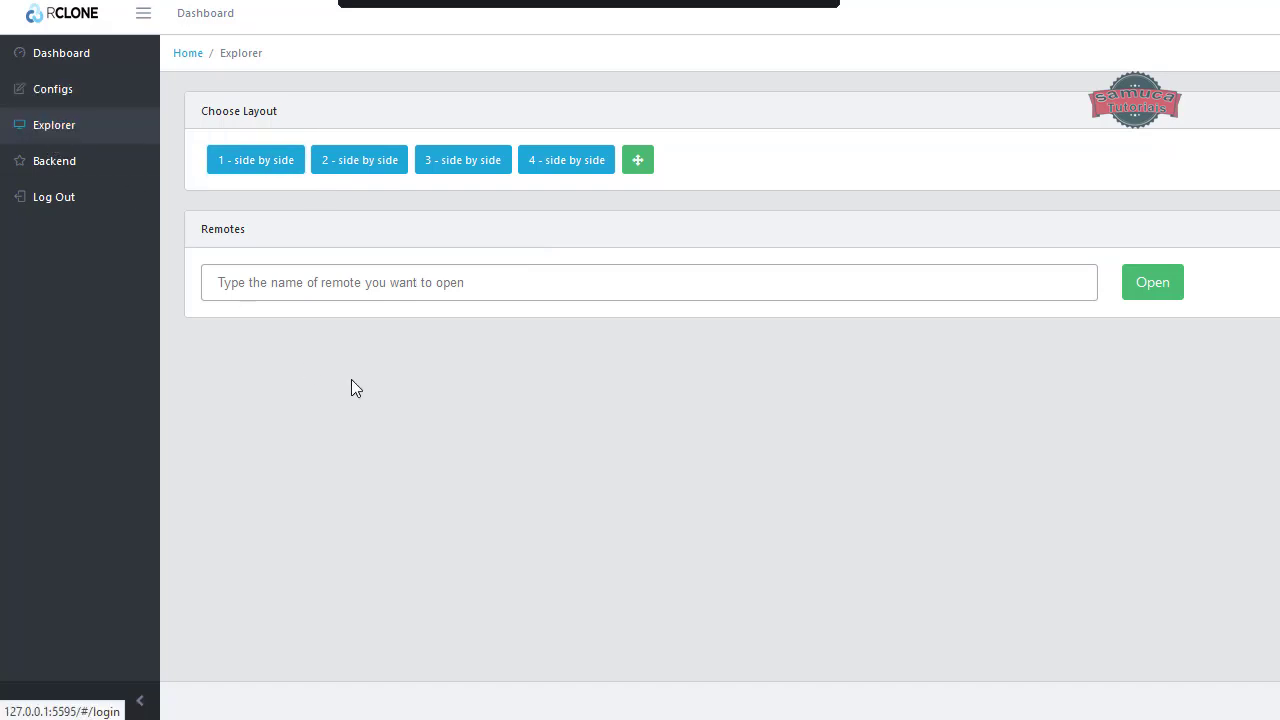
{"action": "left_click", "coordinate": [400, 290]}
{"action": "type", "text": "go"}
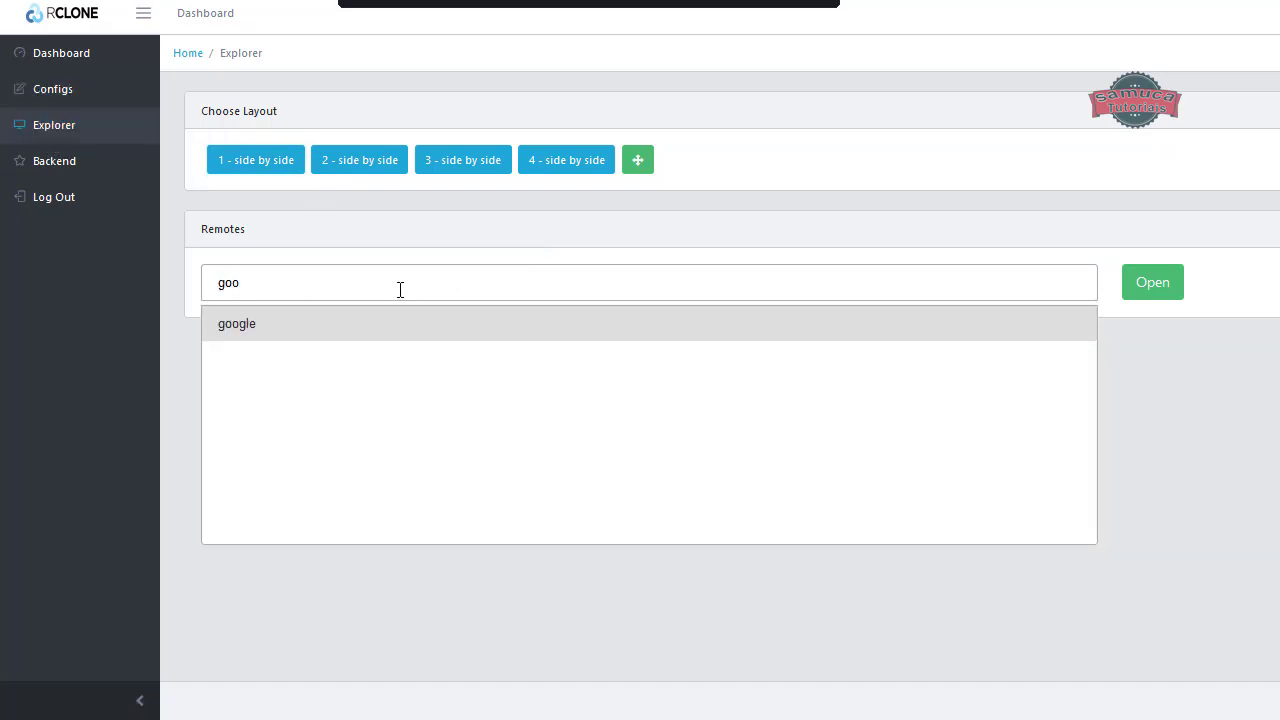
{"action": "type", "text": "o"}
{"action": "left_click", "coordinate": [412, 324]}
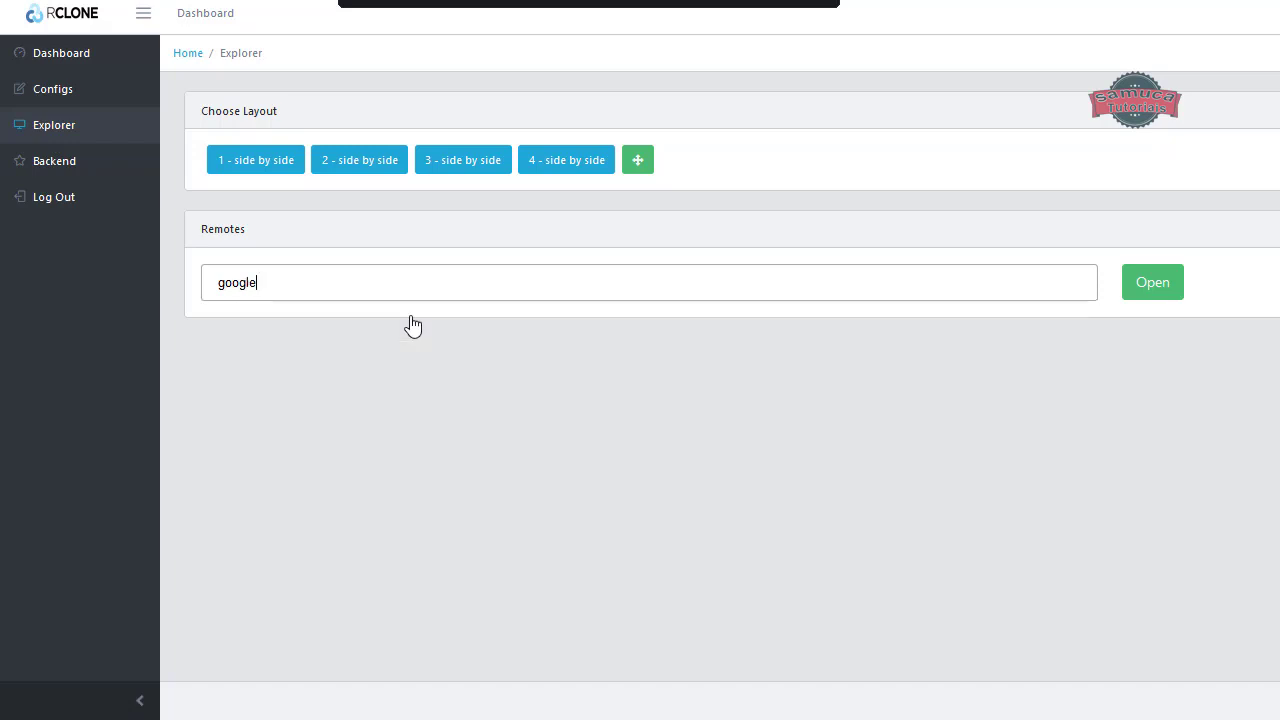
{"action": "left_click", "coordinate": [1153, 283]}
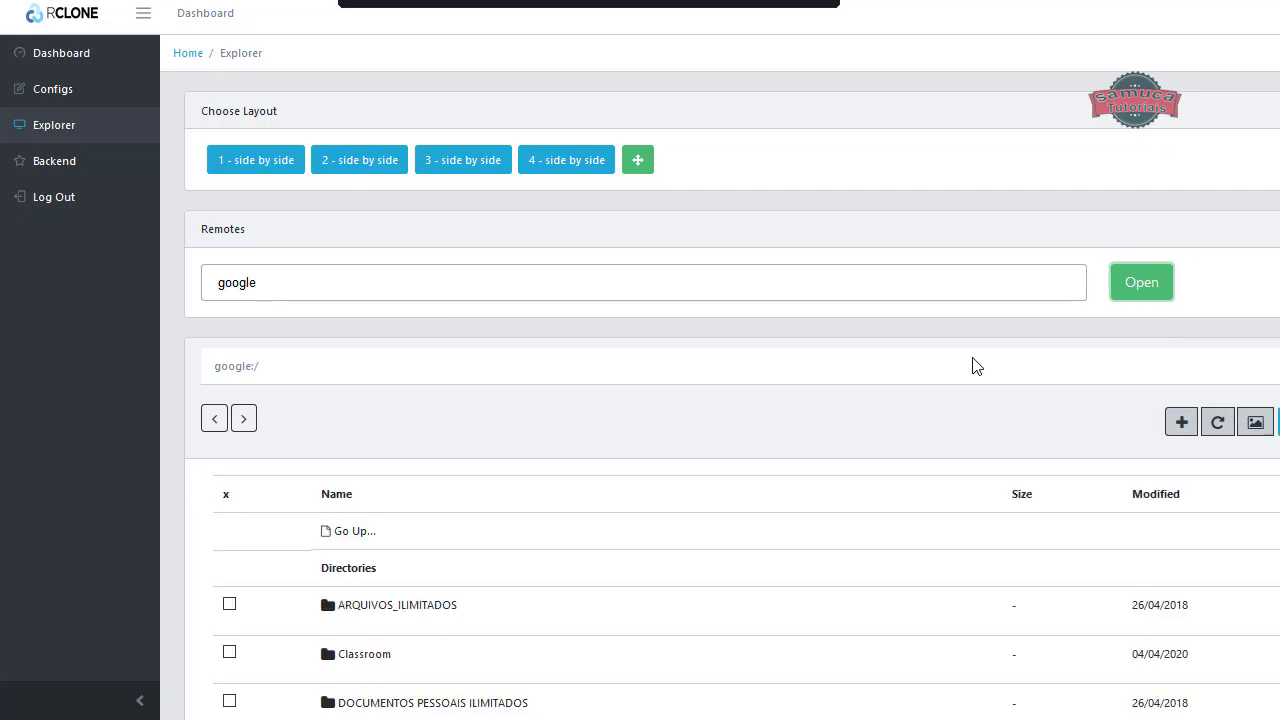
- Browse into the last Drive folder, then return to the root listing
{"action": "scroll", "coordinate": [972, 430], "scroll_direction": "down", "scroll_amount": 3}
{"action": "scroll", "coordinate": [970, 430], "scroll_direction": "down", "scroll_amount": 2}
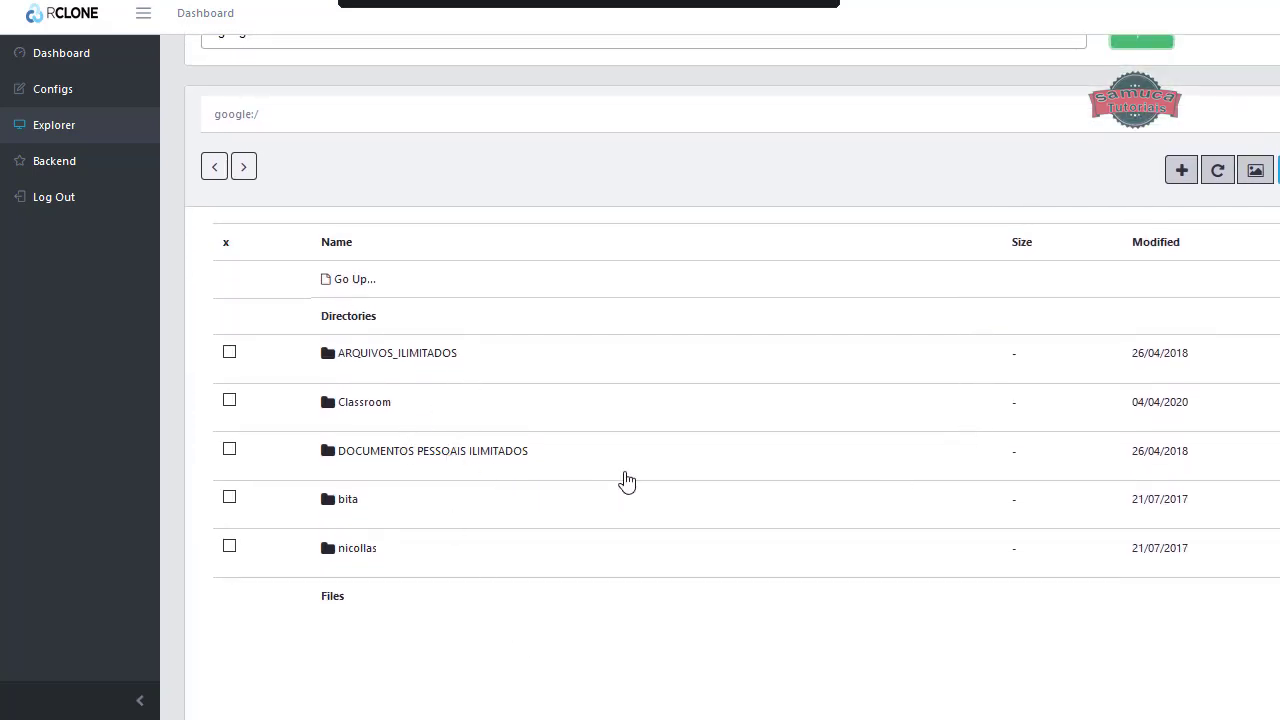
{"action": "scroll", "coordinate": [623, 480], "scroll_direction": "down", "scroll_amount": 3}
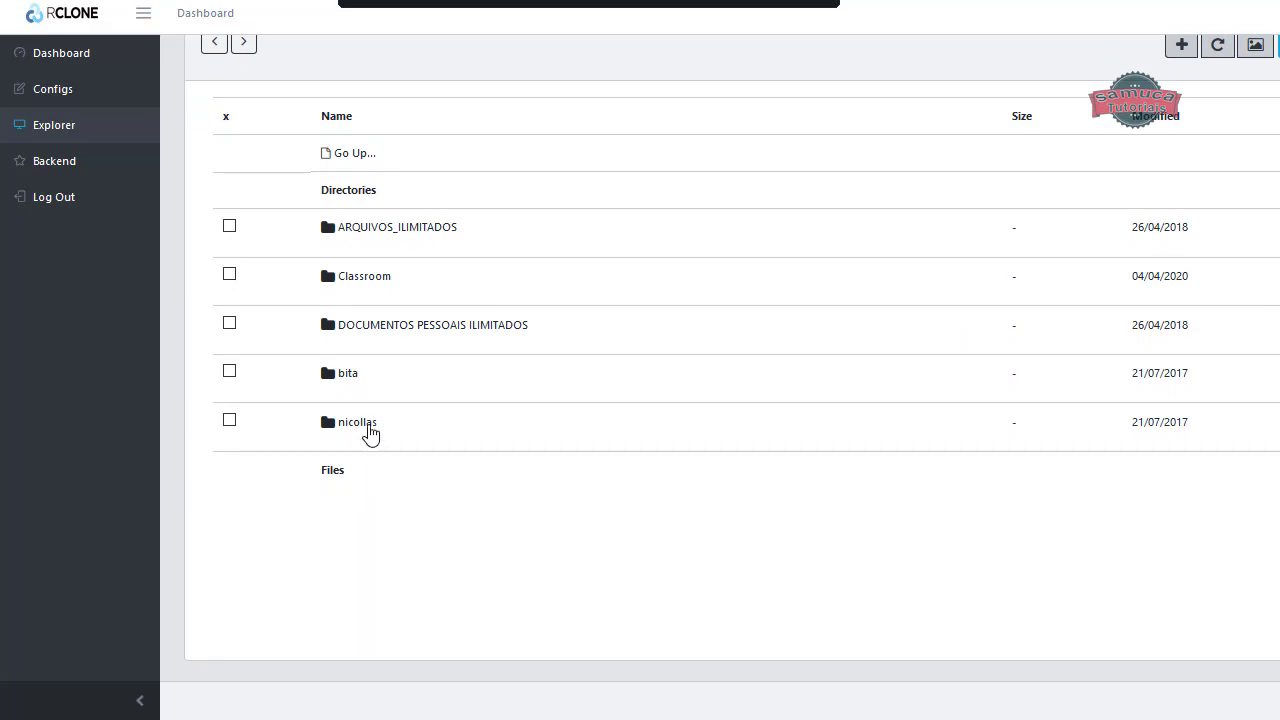
{"action": "left_click", "coordinate": [357, 422]}
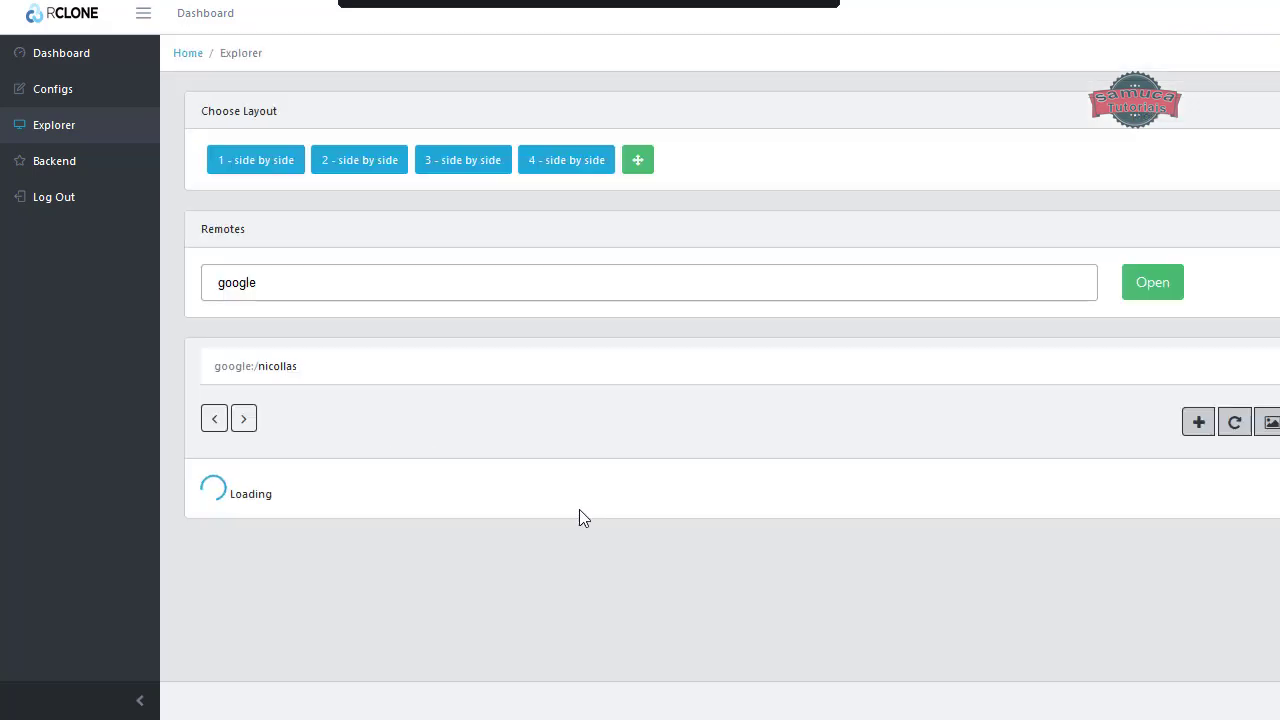
{"action": "scroll", "coordinate": [583, 517], "scroll_direction": "down", "scroll_amount": 4}
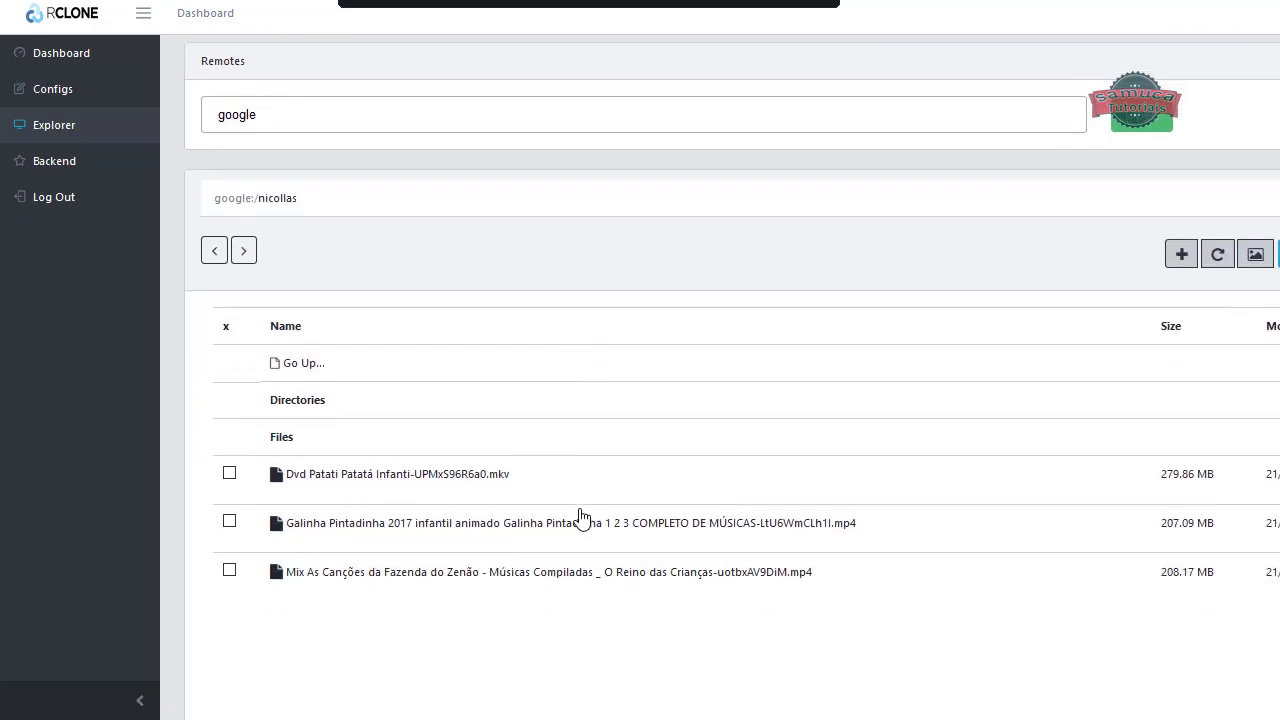
{"action": "scroll", "coordinate": [583, 517], "scroll_direction": "up", "scroll_amount": 4}
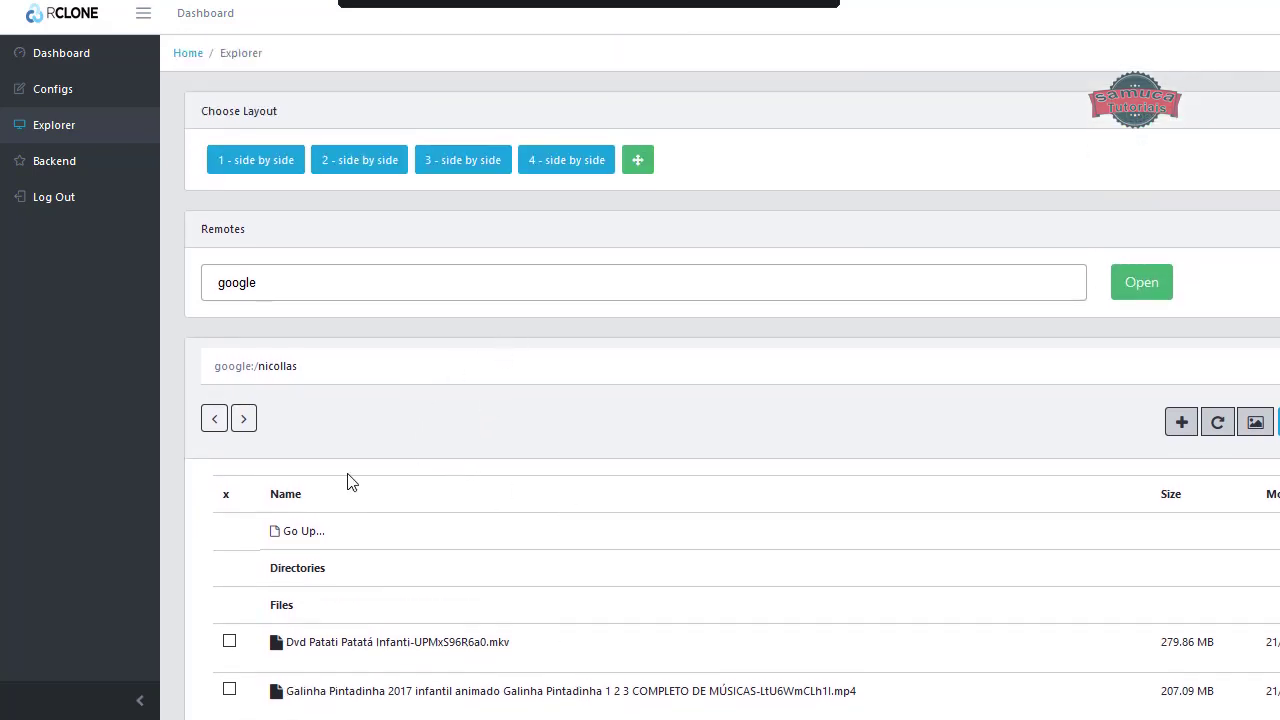
{"action": "left_click", "coordinate": [218, 426]}
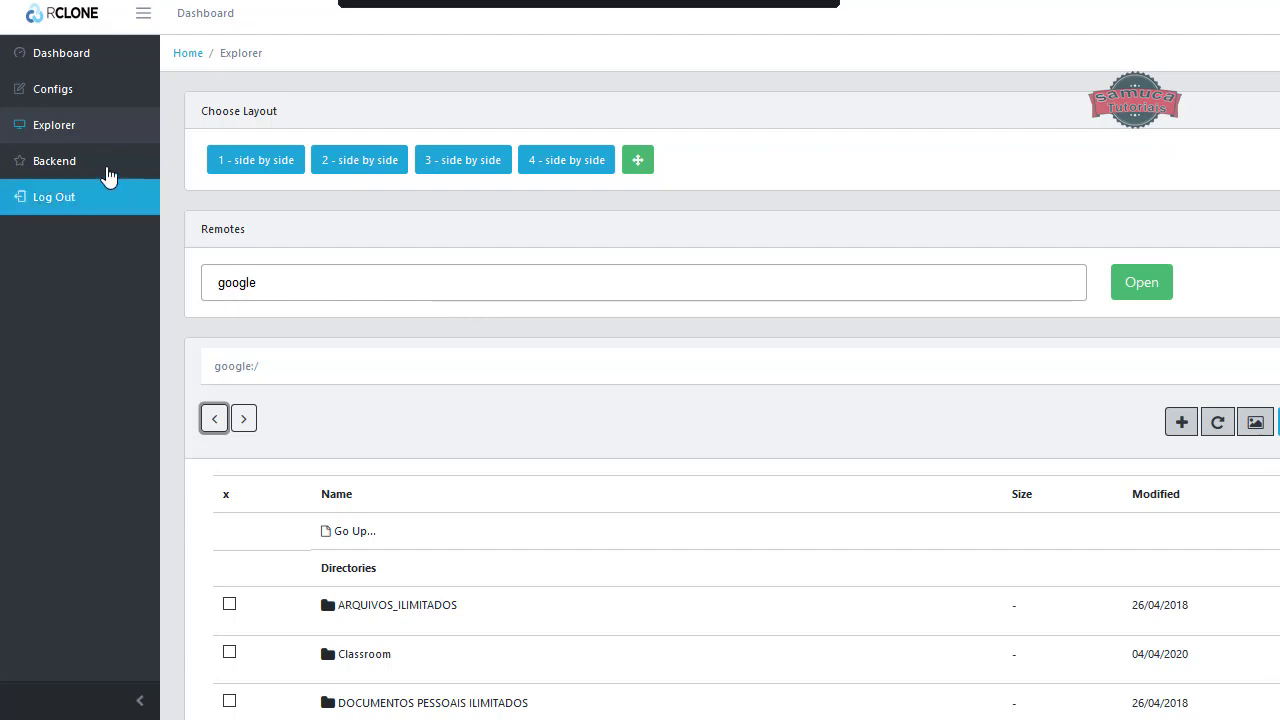
- Start a new remote named novomega with Mega as the provider type
{"action": "left_click", "coordinate": [64, 94]}
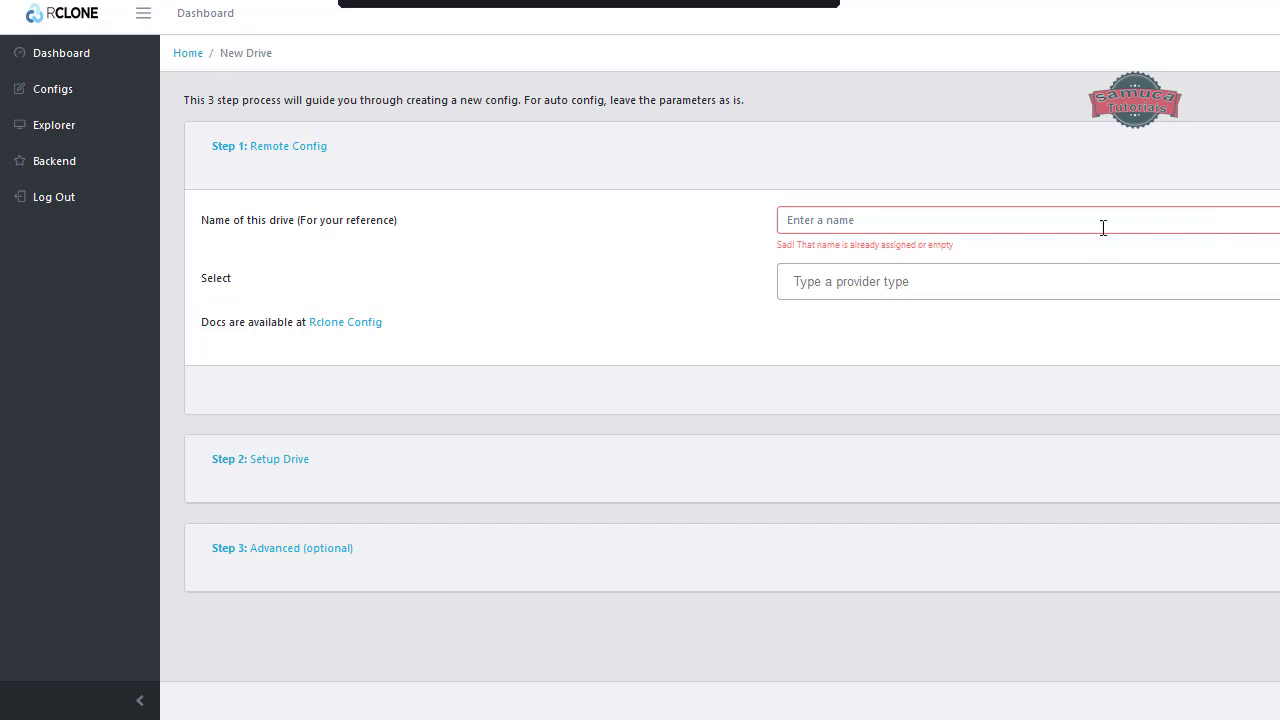
{"action": "left_click", "coordinate": [1103, 226]}
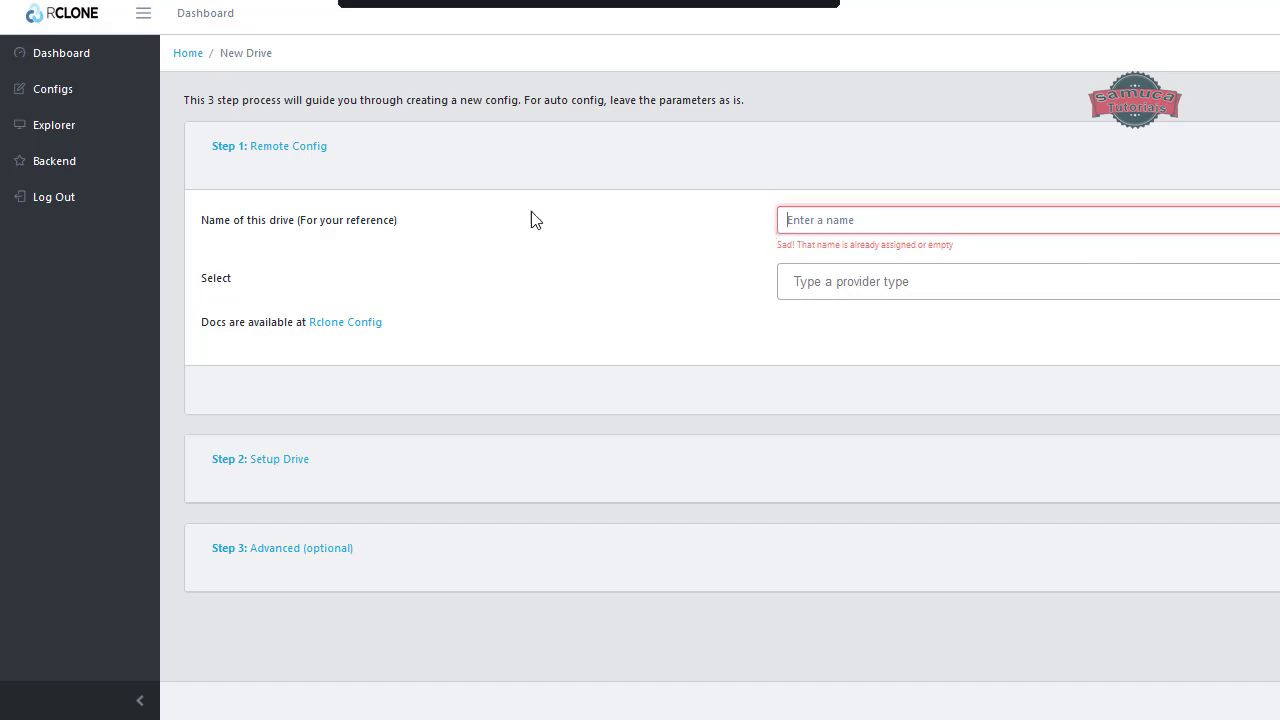
{"action": "type", "text": "novomega"}
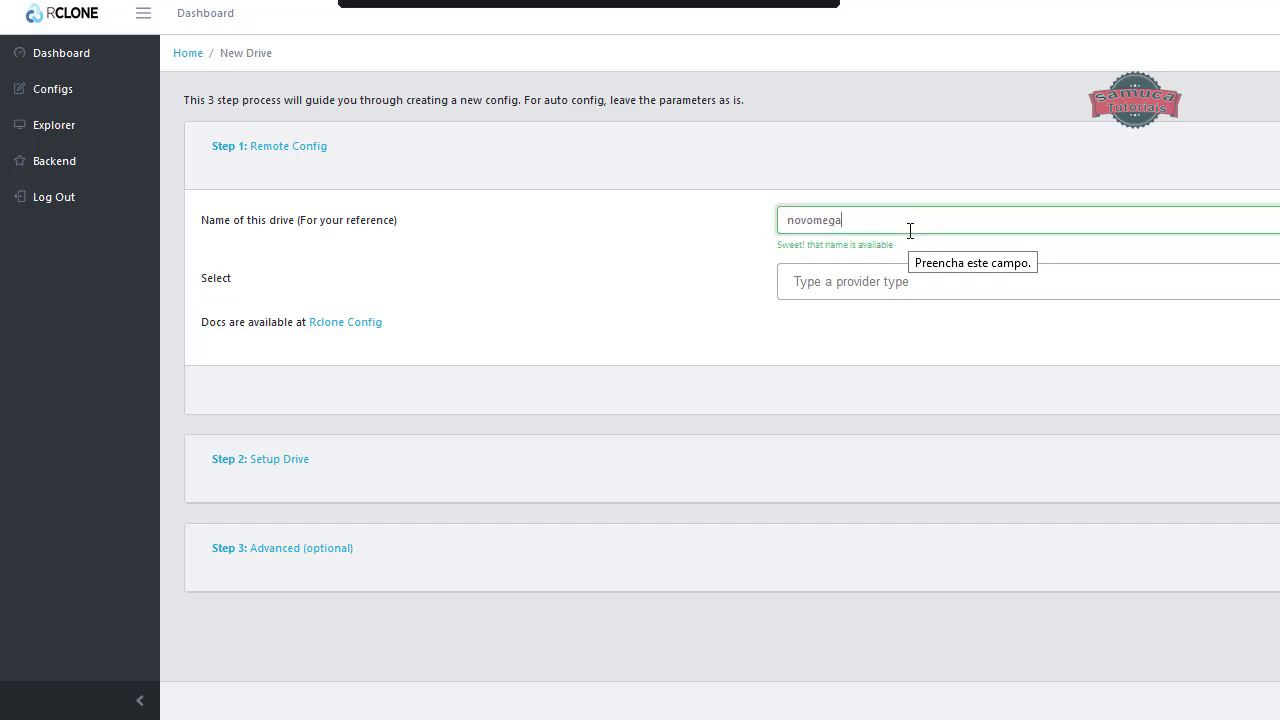
{"action": "left_click", "coordinate": [960, 288]}
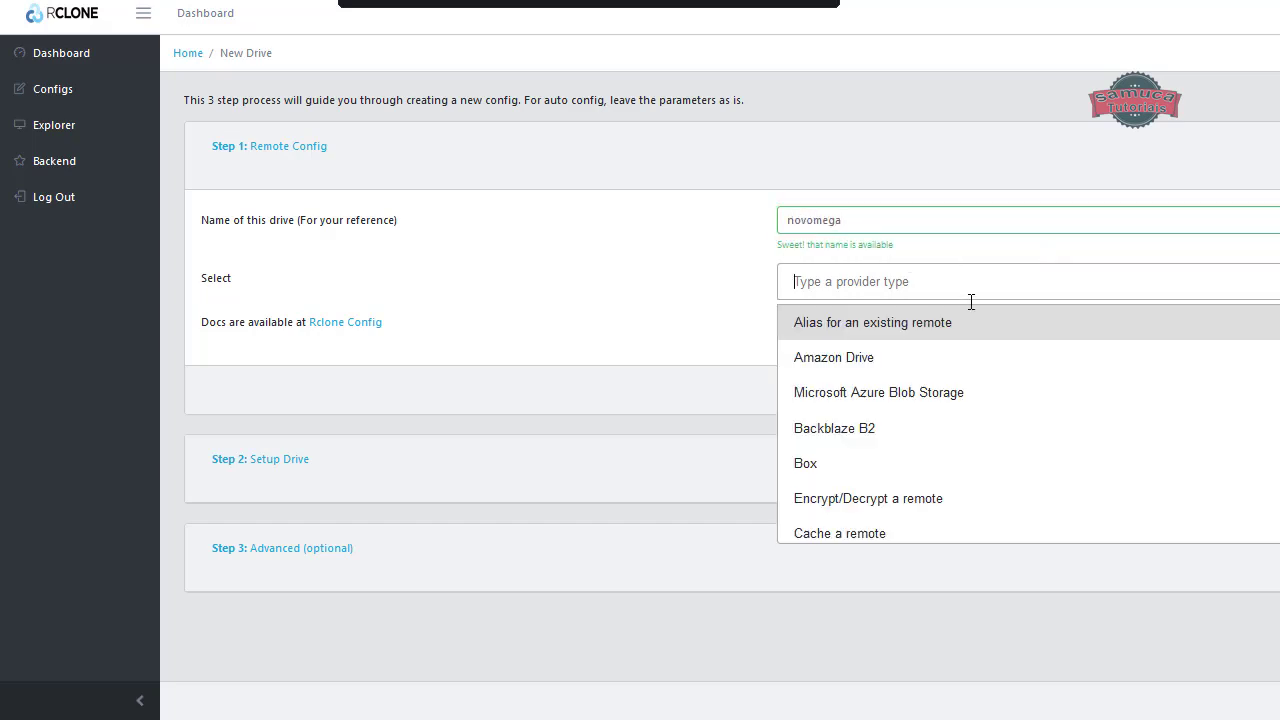
{"action": "scroll", "coordinate": [1014, 374], "scroll_direction": "down", "scroll_amount": 1}
{"action": "scroll", "coordinate": [1017, 377], "scroll_direction": "down", "scroll_amount": 5}
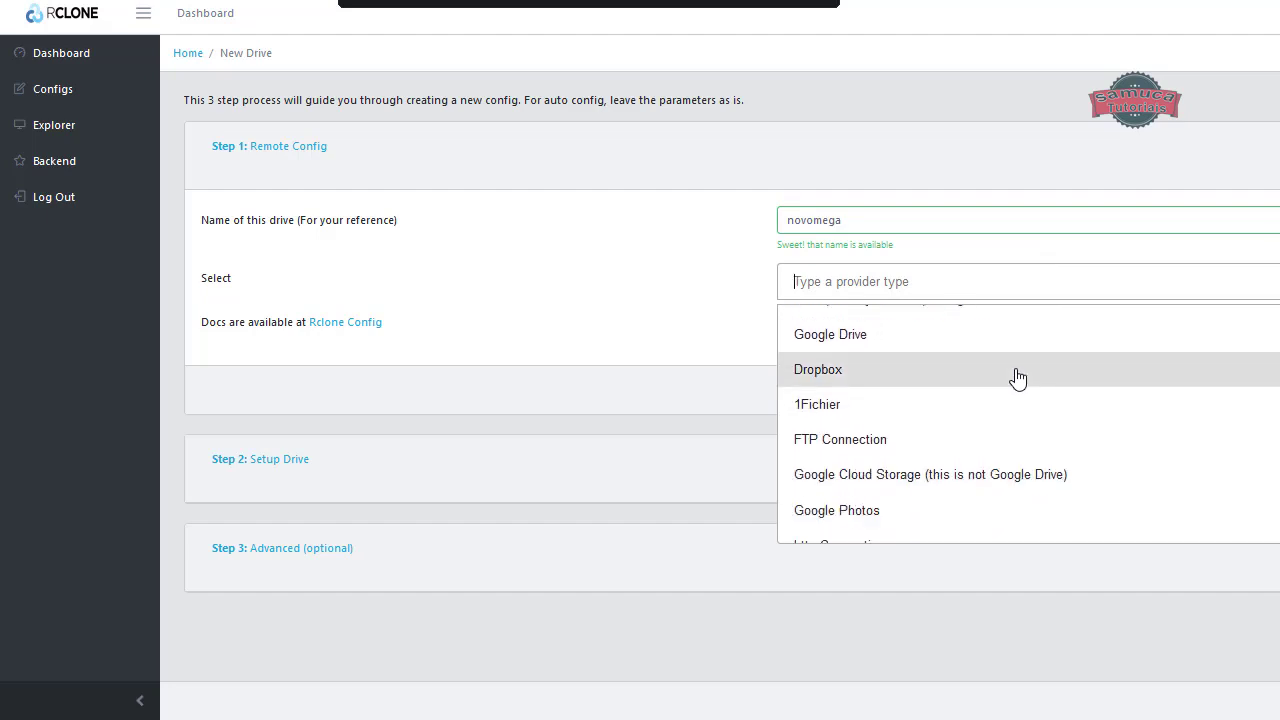
{"action": "scroll", "coordinate": [1017, 377], "scroll_direction": "down", "scroll_amount": 4}
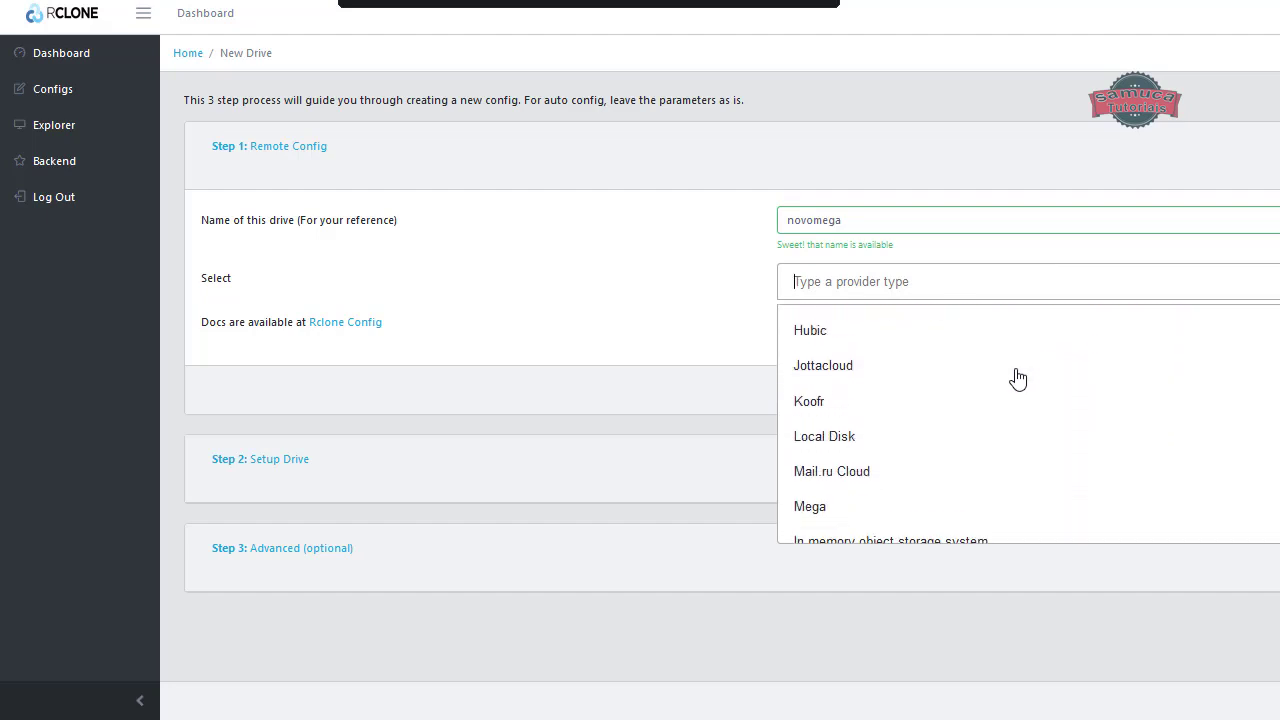
{"action": "type", "text": "Mega"}
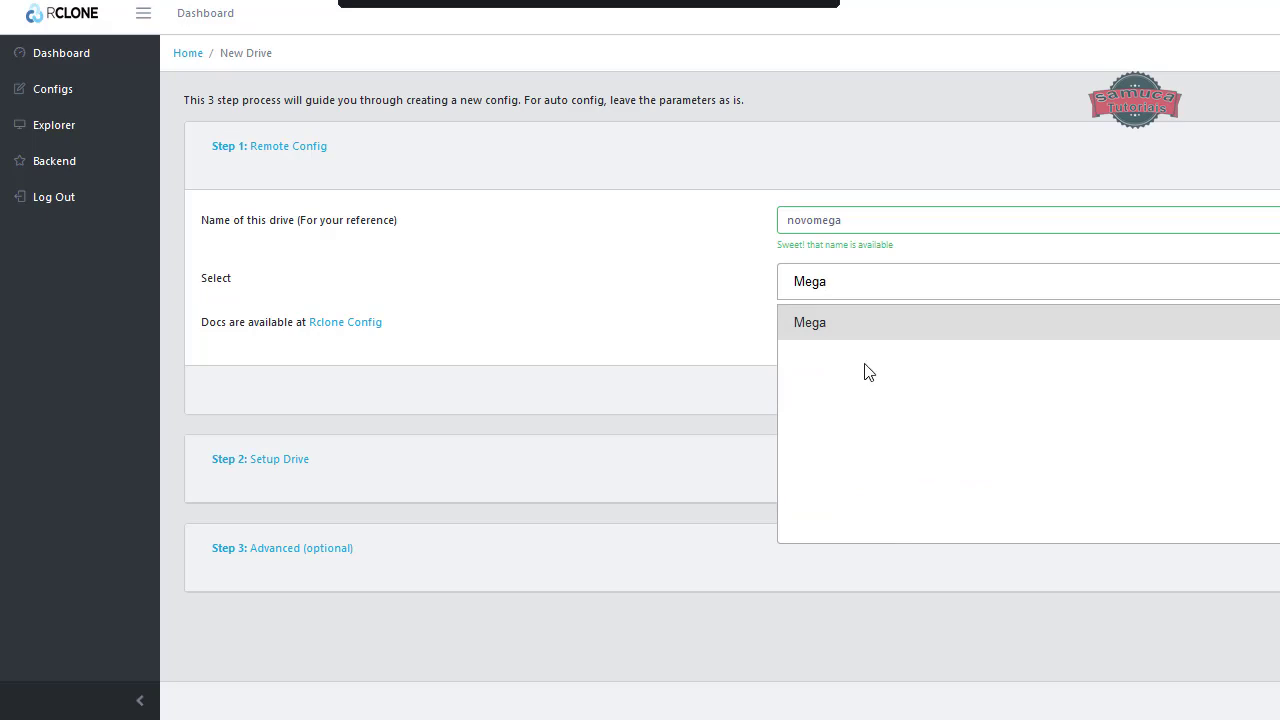
{"action": "left_click", "coordinate": [726, 317]}
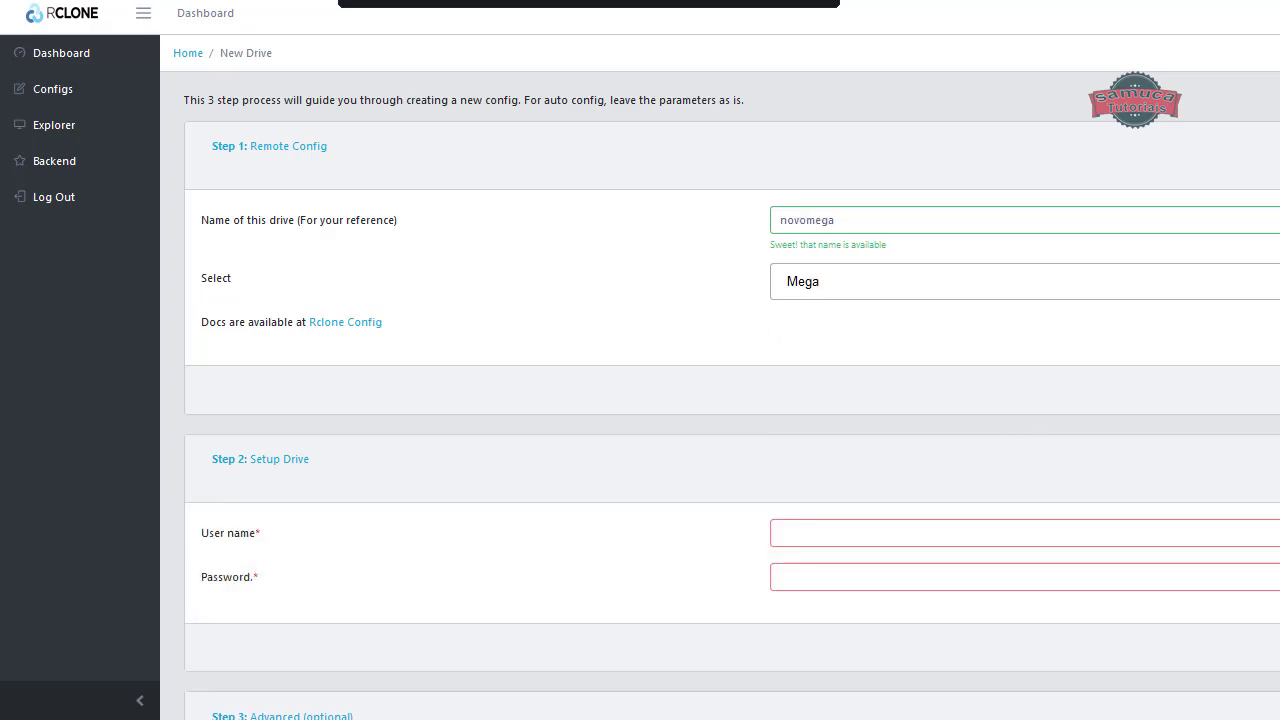
- Enter the Mega account's user name and password to create the config
{"action": "scroll", "coordinate": [1249, 369], "scroll_direction": "down", "scroll_amount": 2}
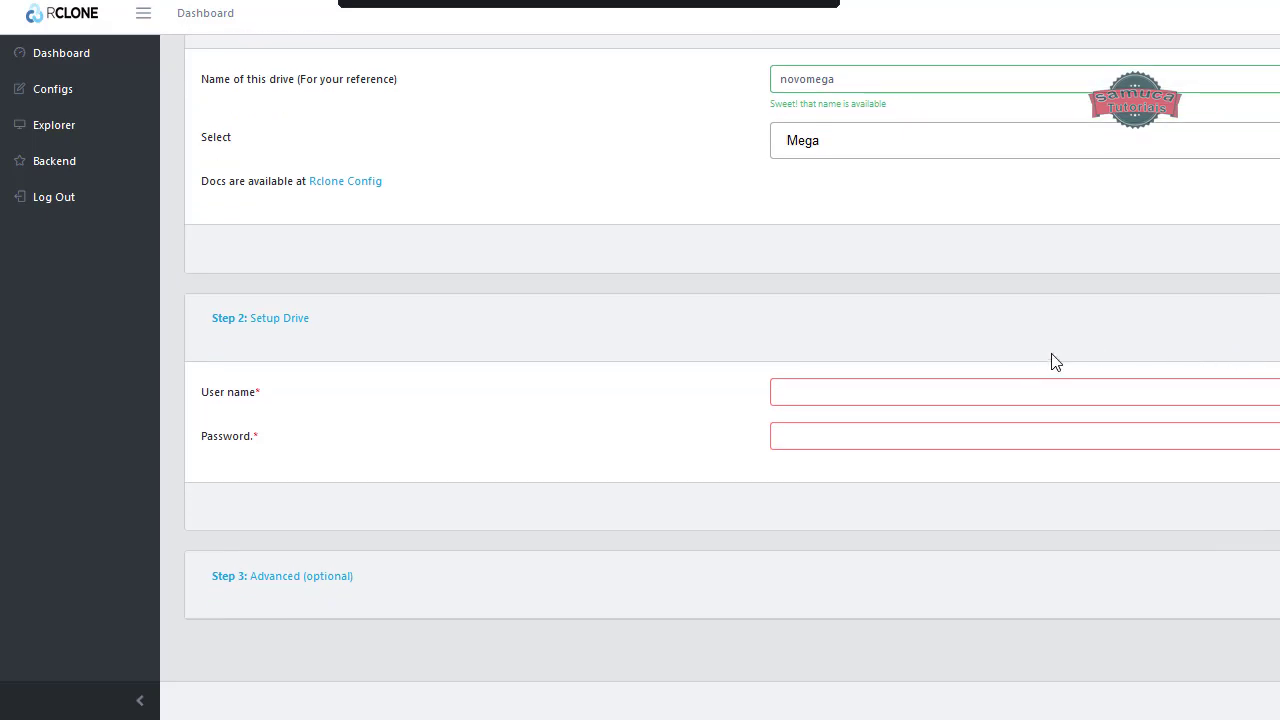
{"action": "left_click", "coordinate": [1008, 391]}
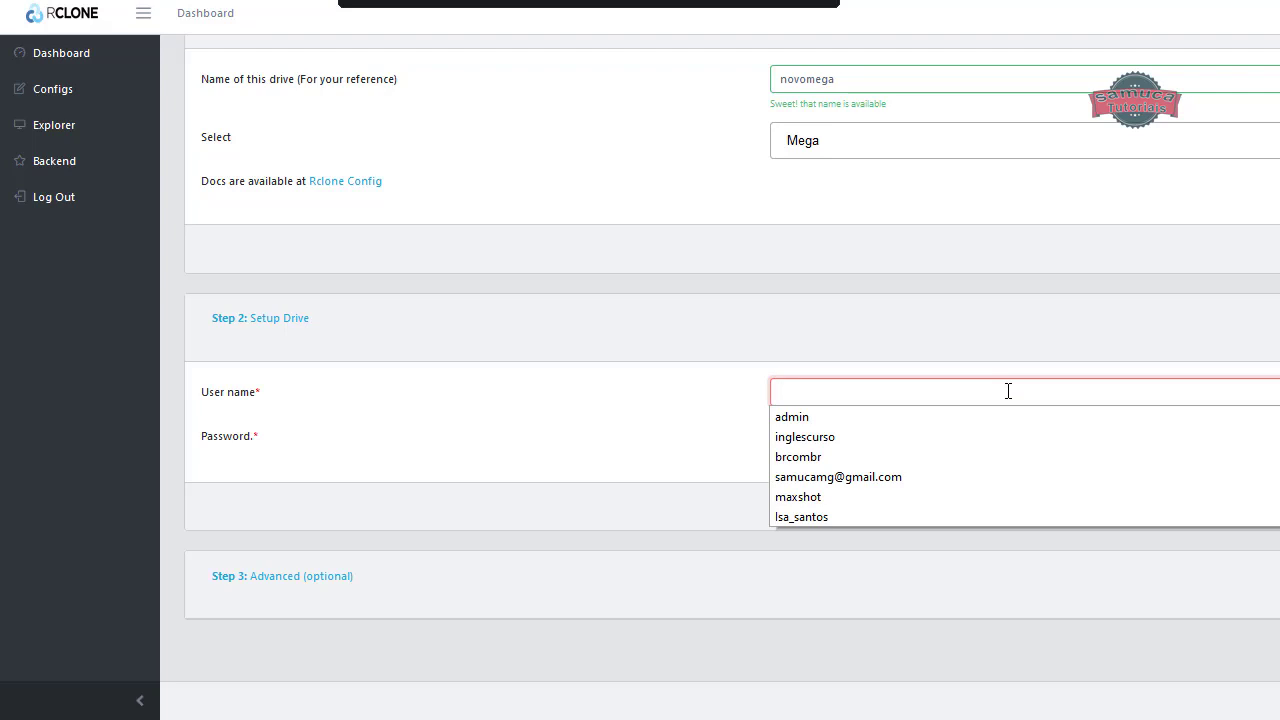
{"action": "key", "text": "ctrl+v"}
{"action": "key", "text": "Tab"}
{"action": "type", "text": "***"}
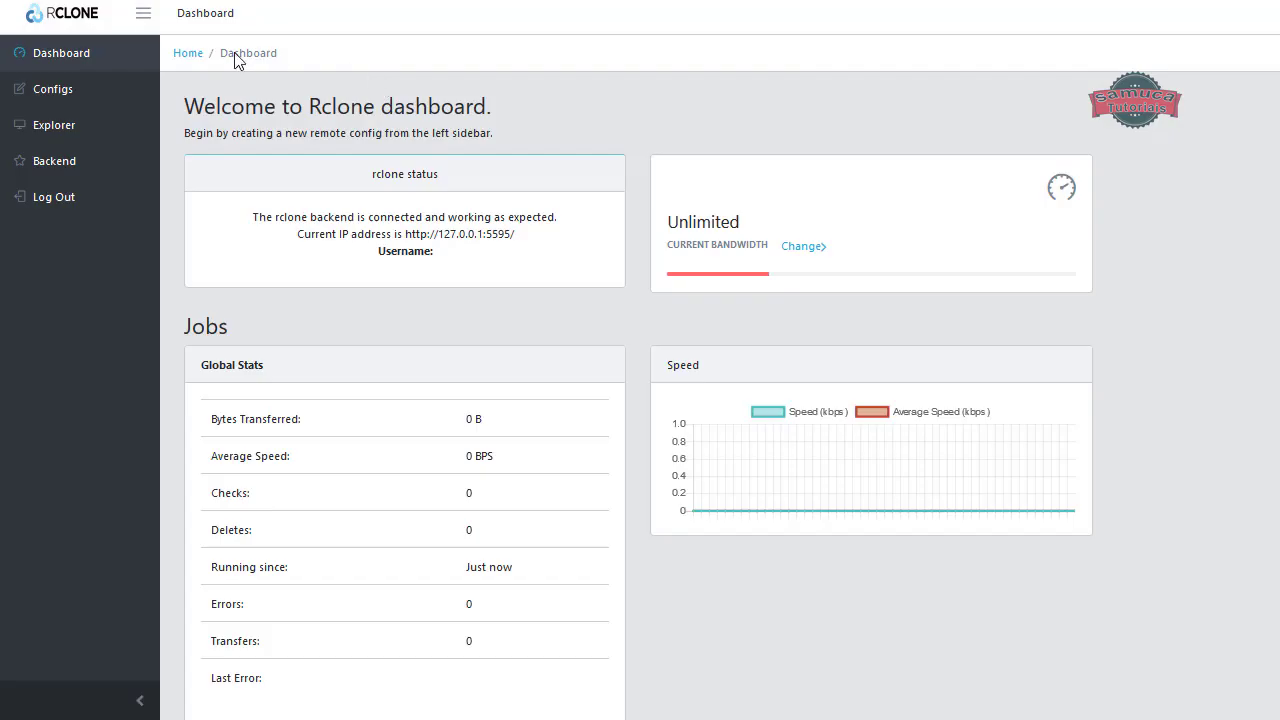
- Show google in the left pane and novomega in the right pane using '2 - side by side'
{"action": "left_click", "coordinate": [85, 125]}
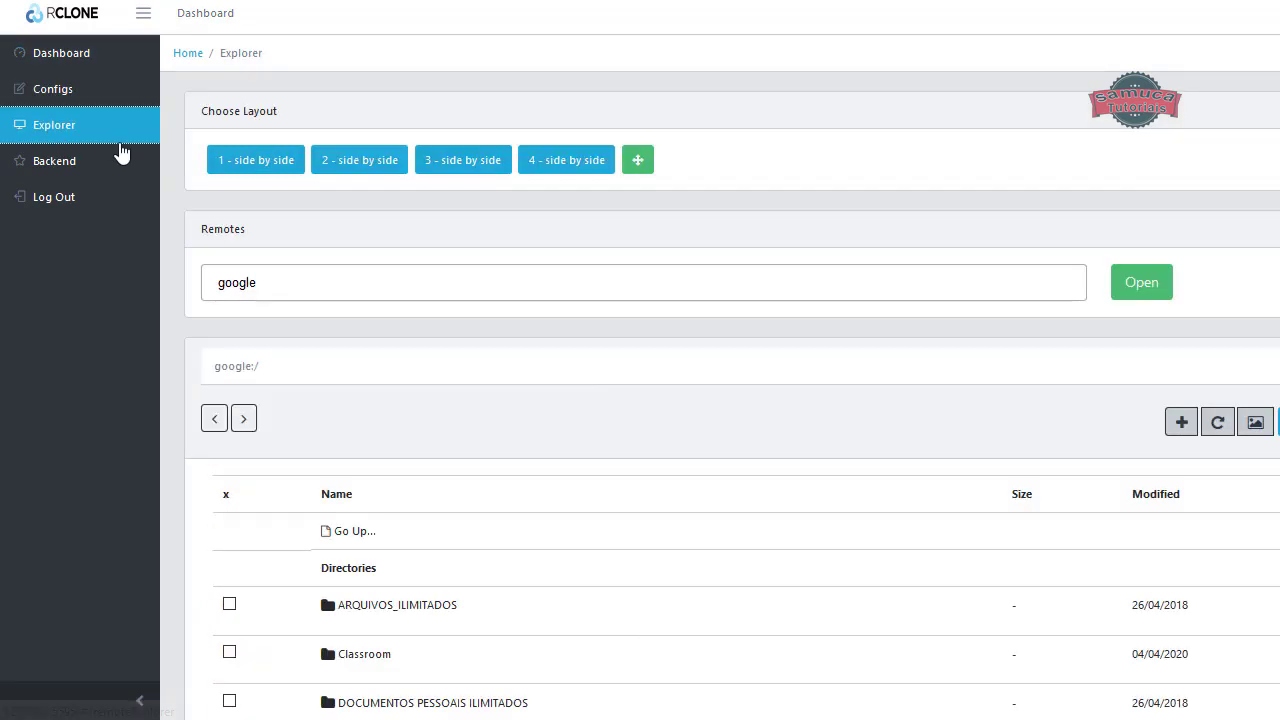
{"action": "double_click", "coordinate": [517, 277]}
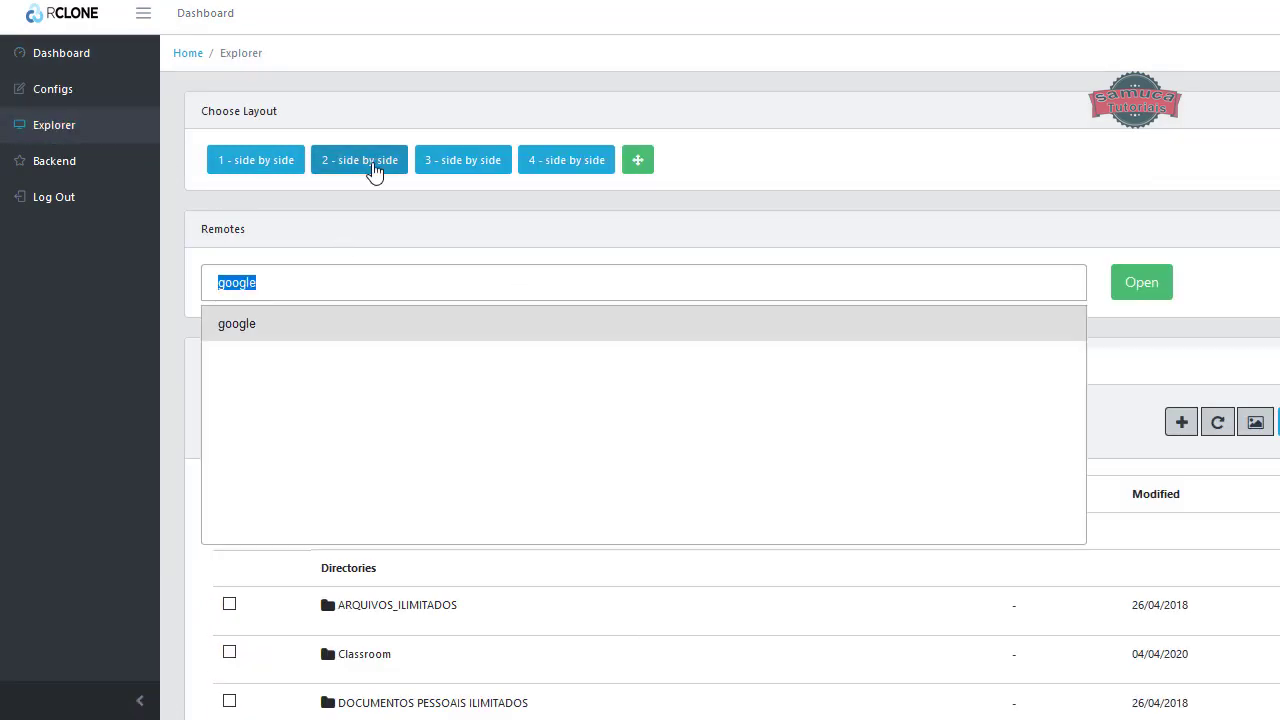
{"action": "left_click", "coordinate": [360, 160]}
{"action": "left_click", "coordinate": [987, 290]}
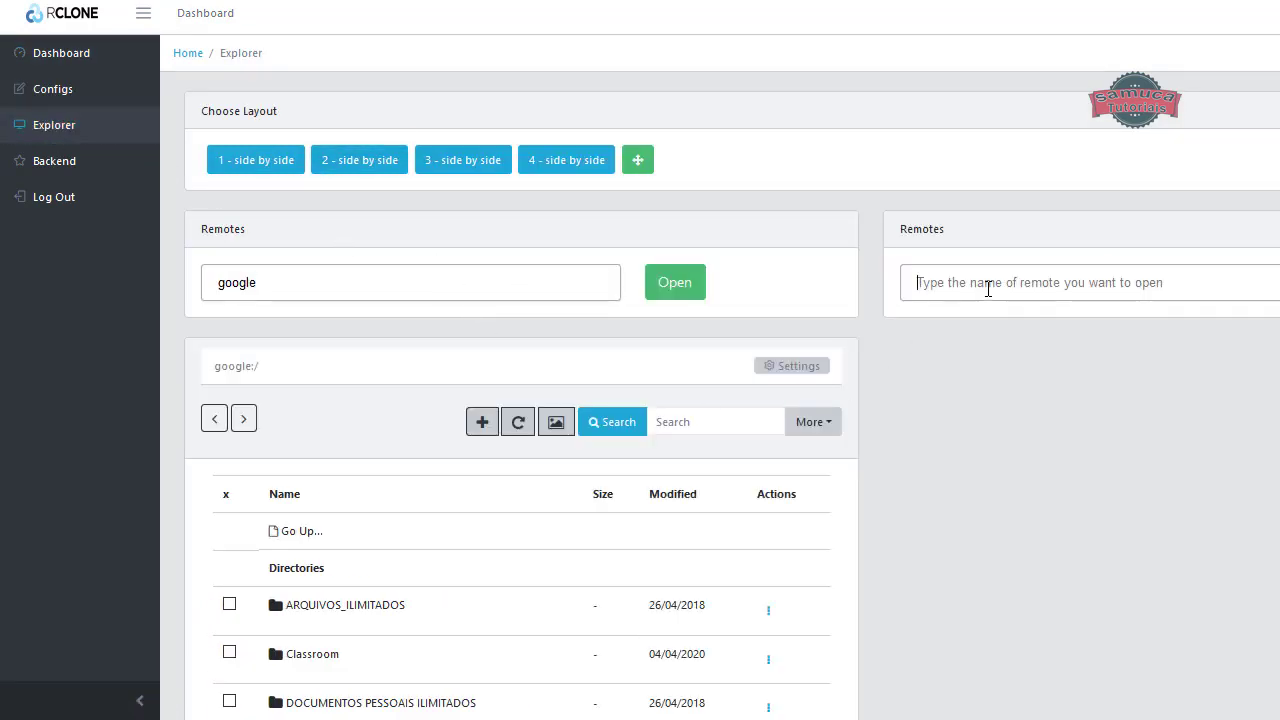
{"action": "type", "text": "novo"}
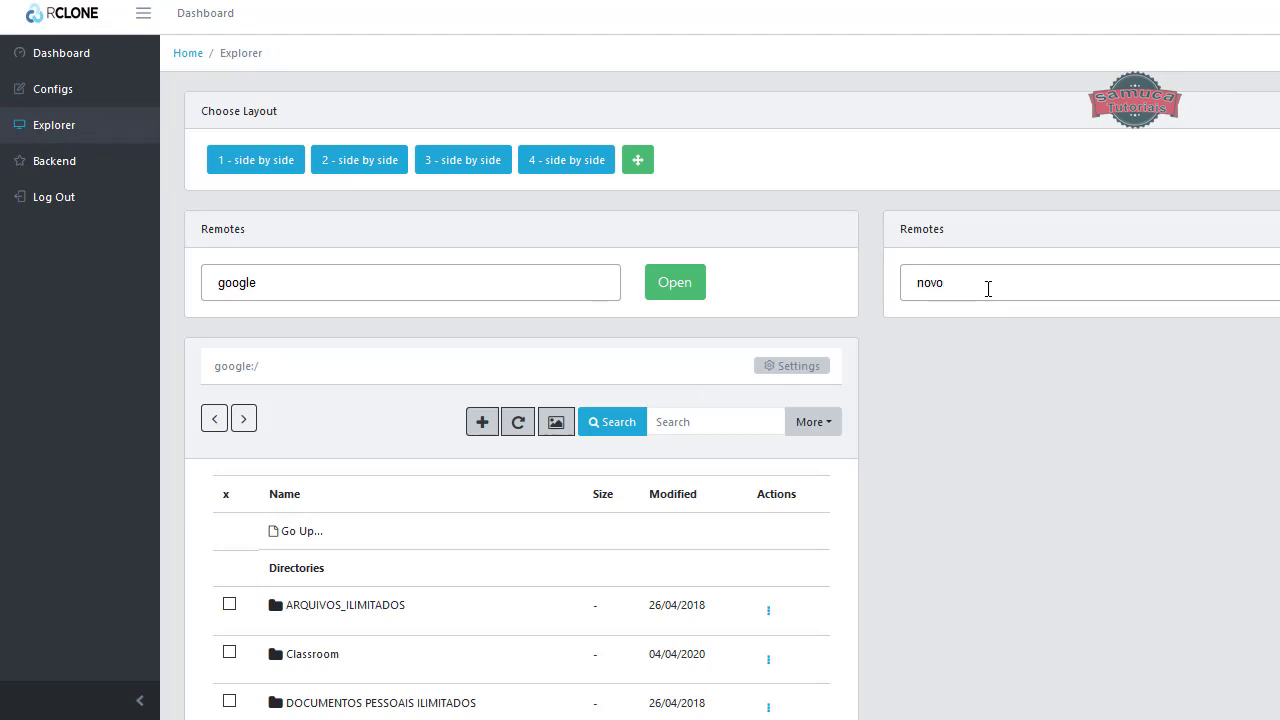
{"action": "type", "text": "mega"}
{"action": "key", "text": "Return"}
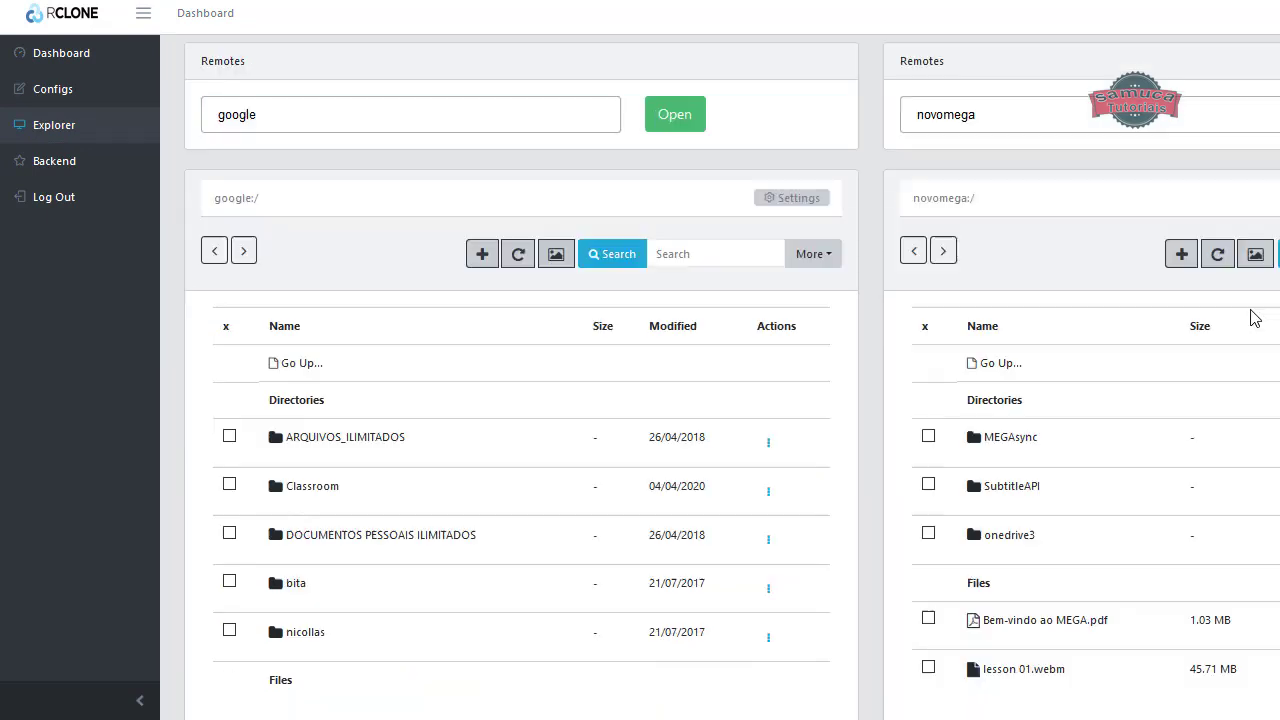
{"action": "scroll", "coordinate": [1240, 318], "scroll_direction": "down", "scroll_amount": 3}
{"action": "scroll", "coordinate": [1205, 314], "scroll_direction": "up", "scroll_amount": 2}
{"action": "scroll", "coordinate": [1205, 314], "scroll_direction": "up", "scroll_amount": 2}
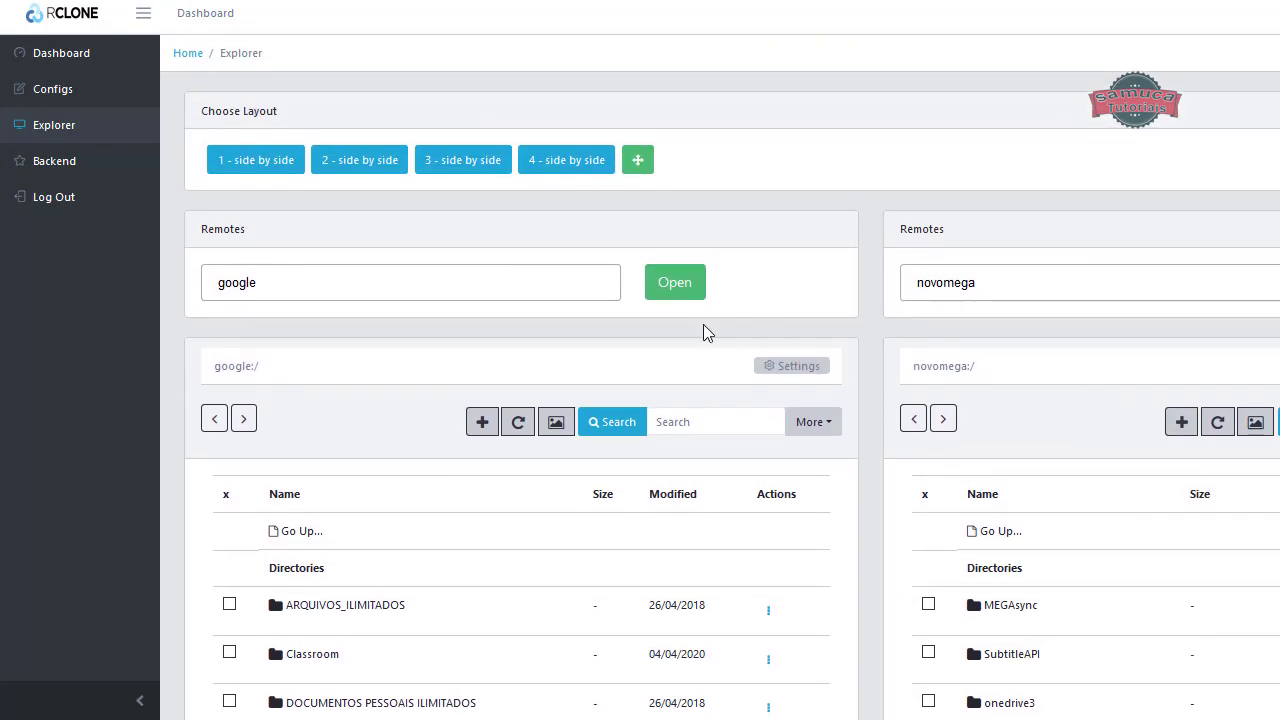
{"action": "scroll", "coordinate": [1100, 460], "scroll_direction": "down", "scroll_amount": 2}
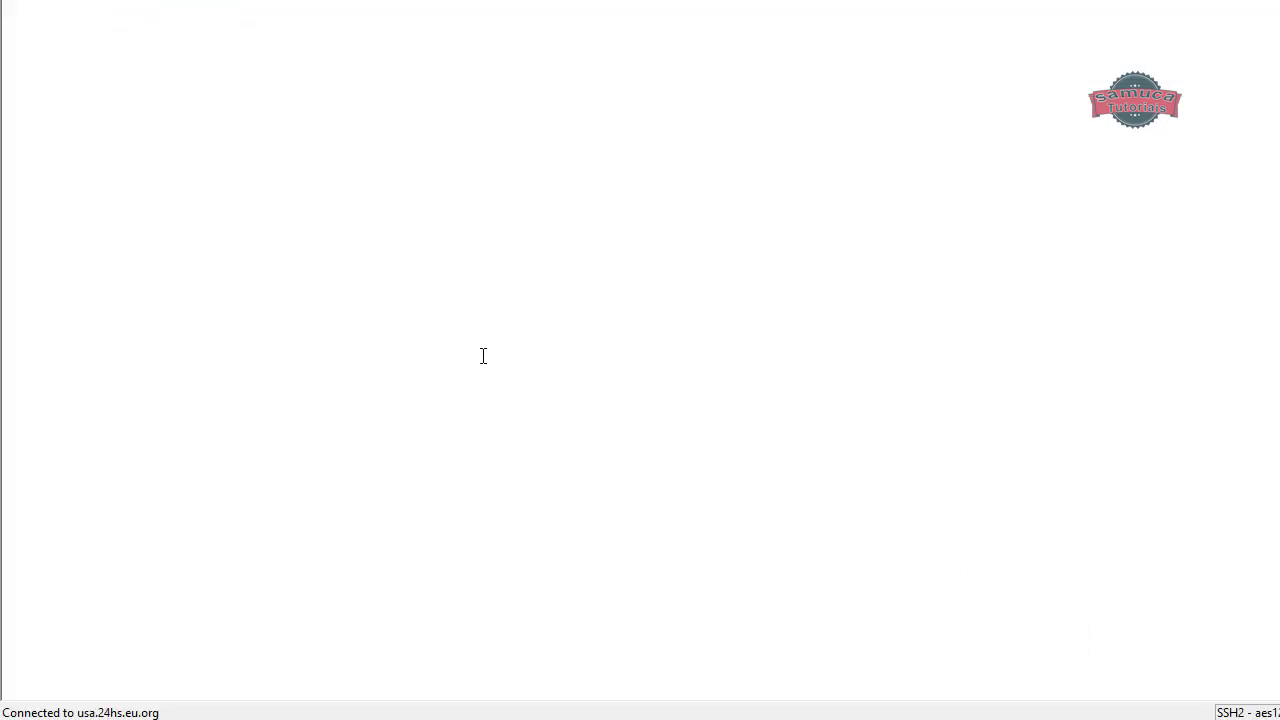
- Paste and run the rclone rcd --rc-web-gui command in the SSH terminal to serve port 5590
{"action": "key", "text": "Return"}
{"action": "right_click", "coordinate": [547, 242]}
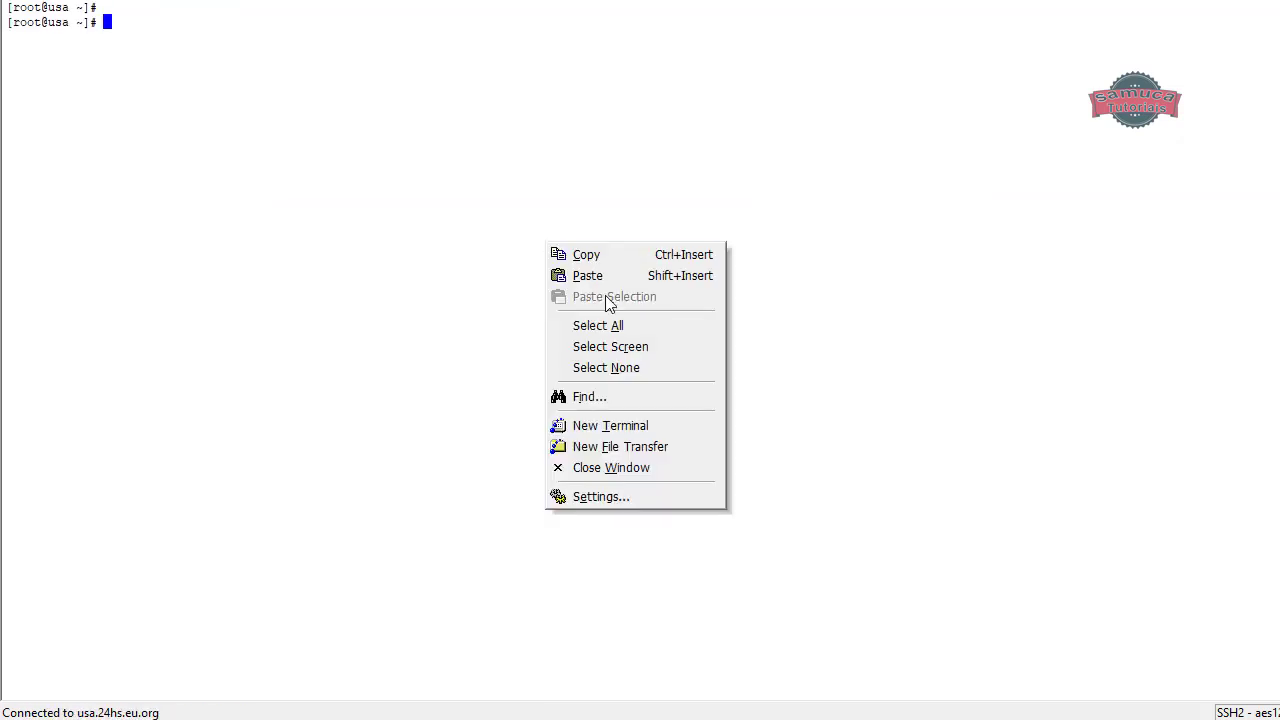
{"action": "left_click", "coordinate": [613, 283]}
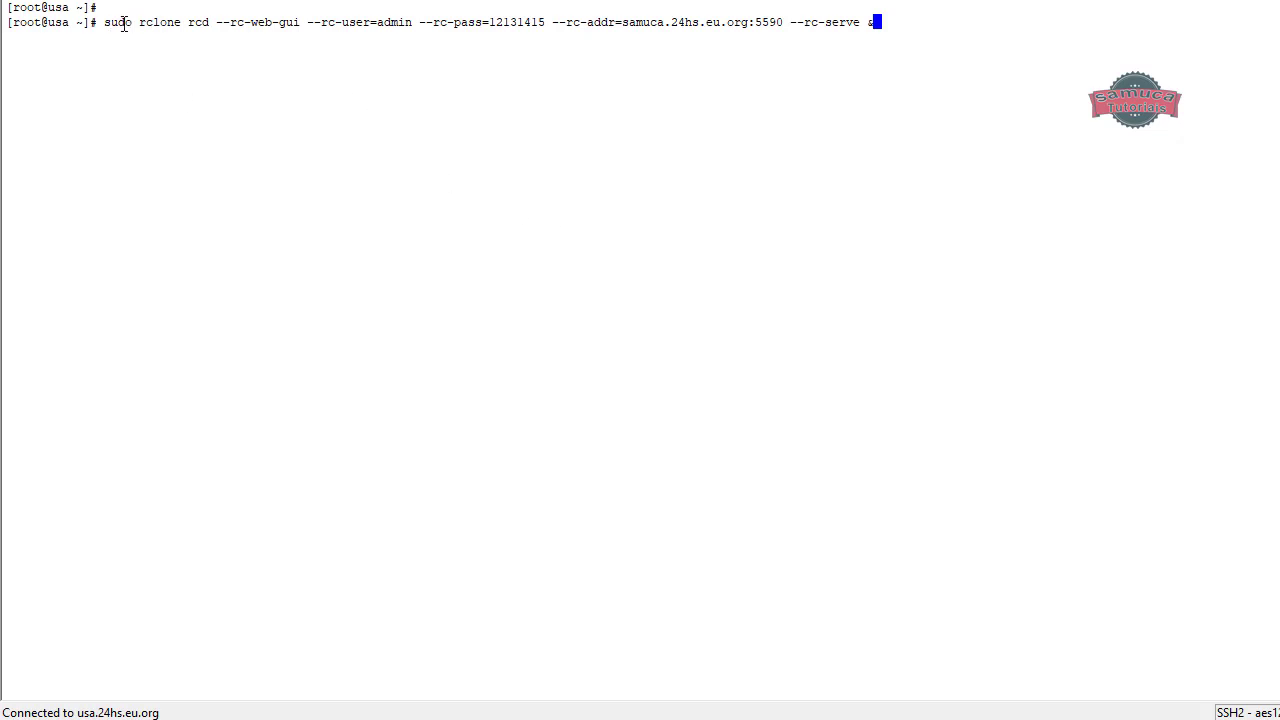
{"action": "key", "text": "Return"}
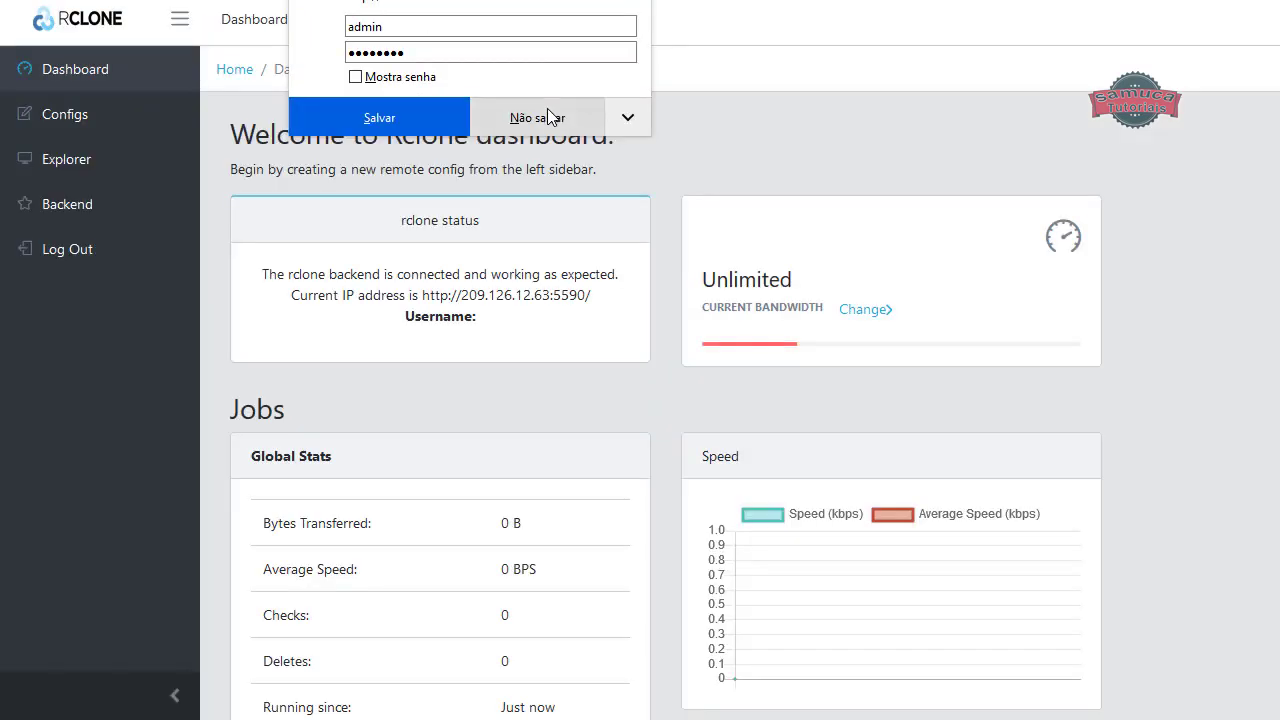
{"action": "left_click", "coordinate": [557, 117]}
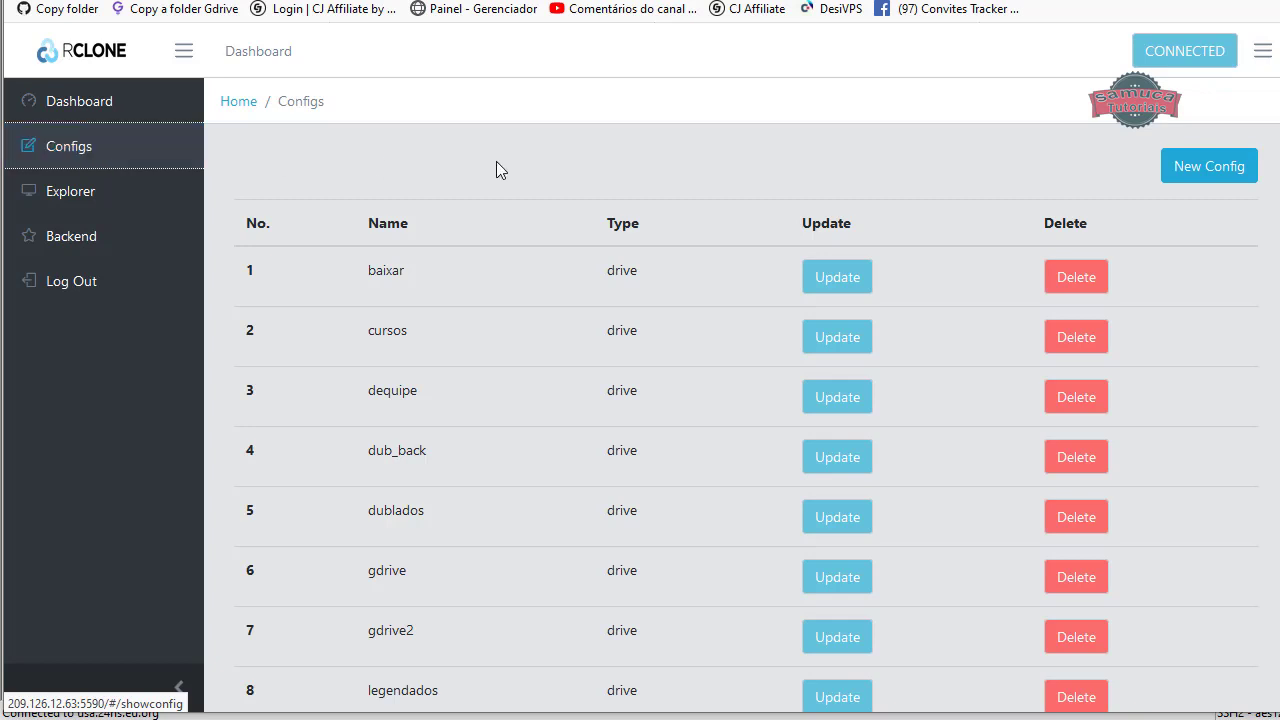
- Start a new remote config named ftp
{"action": "left_click", "coordinate": [1200, 168]}
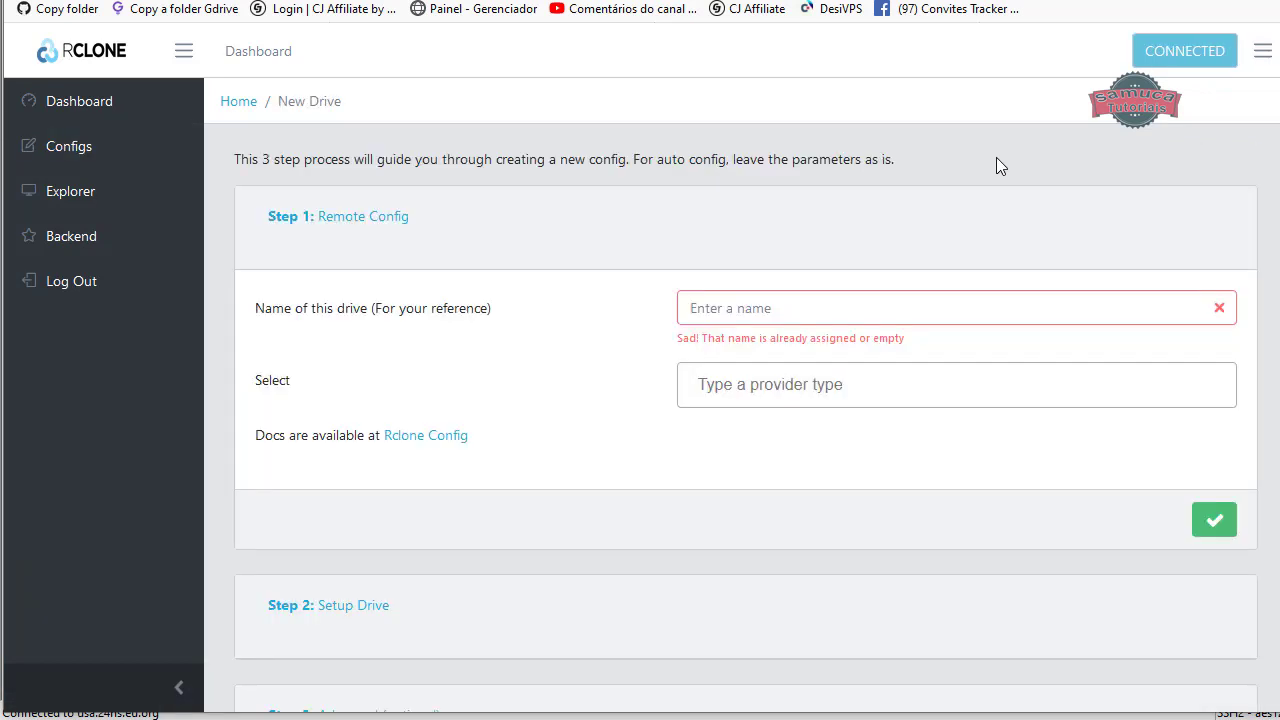
{"action": "left_click", "coordinate": [858, 311]}
{"action": "left_click", "coordinate": [858, 311]}
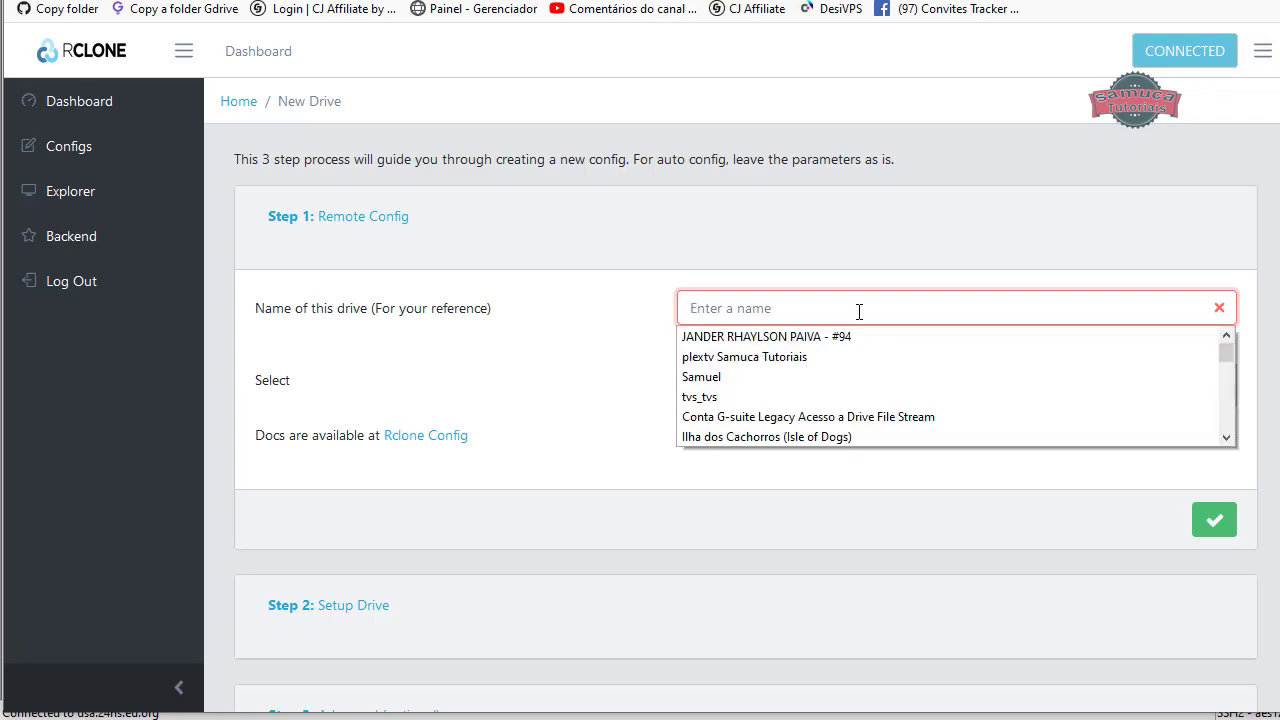
{"action": "left_click", "coordinate": [858, 311]}
{"action": "type", "text": "ftp"}
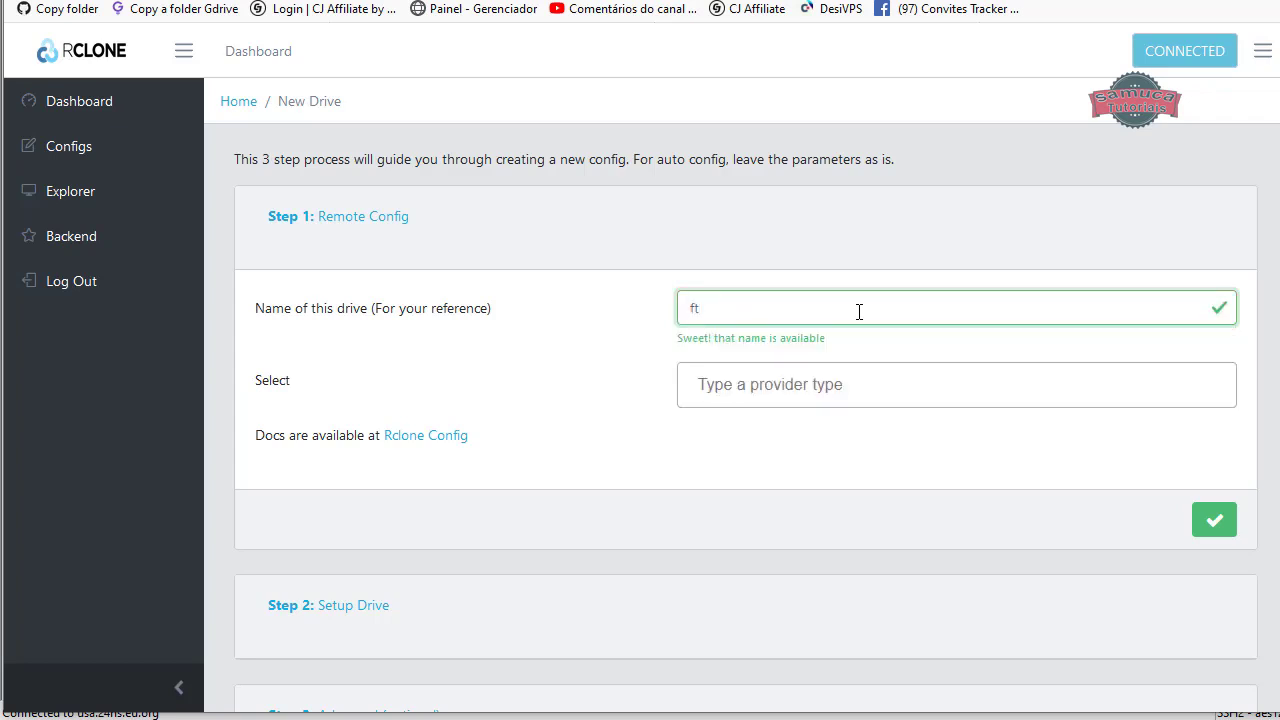
- Set the provider type to FTP Connection and confirm the first setup step
{"action": "left_click", "coordinate": [881, 389]}
{"action": "scroll", "coordinate": [994, 486], "scroll_direction": "down", "scroll_amount": 4}
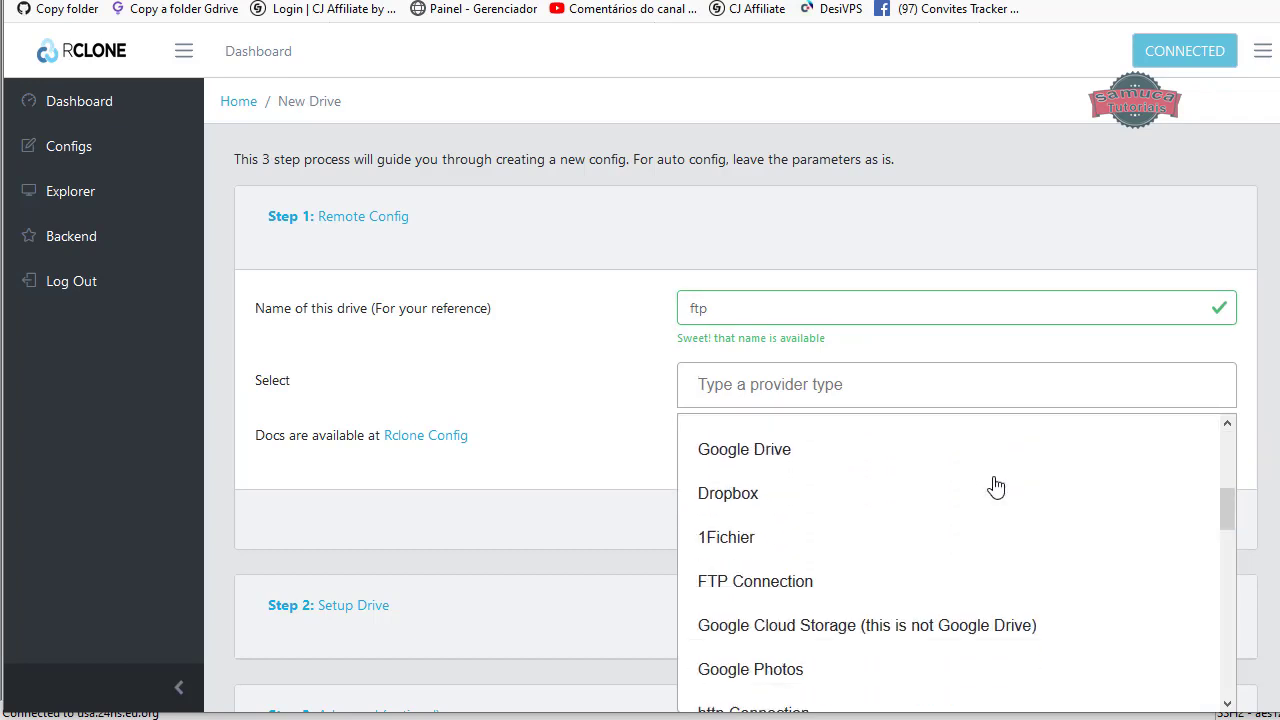
{"action": "scroll", "coordinate": [996, 486], "scroll_direction": "down", "scroll_amount": 2}
{"action": "scroll", "coordinate": [985, 493], "scroll_direction": "up", "scroll_amount": 1}
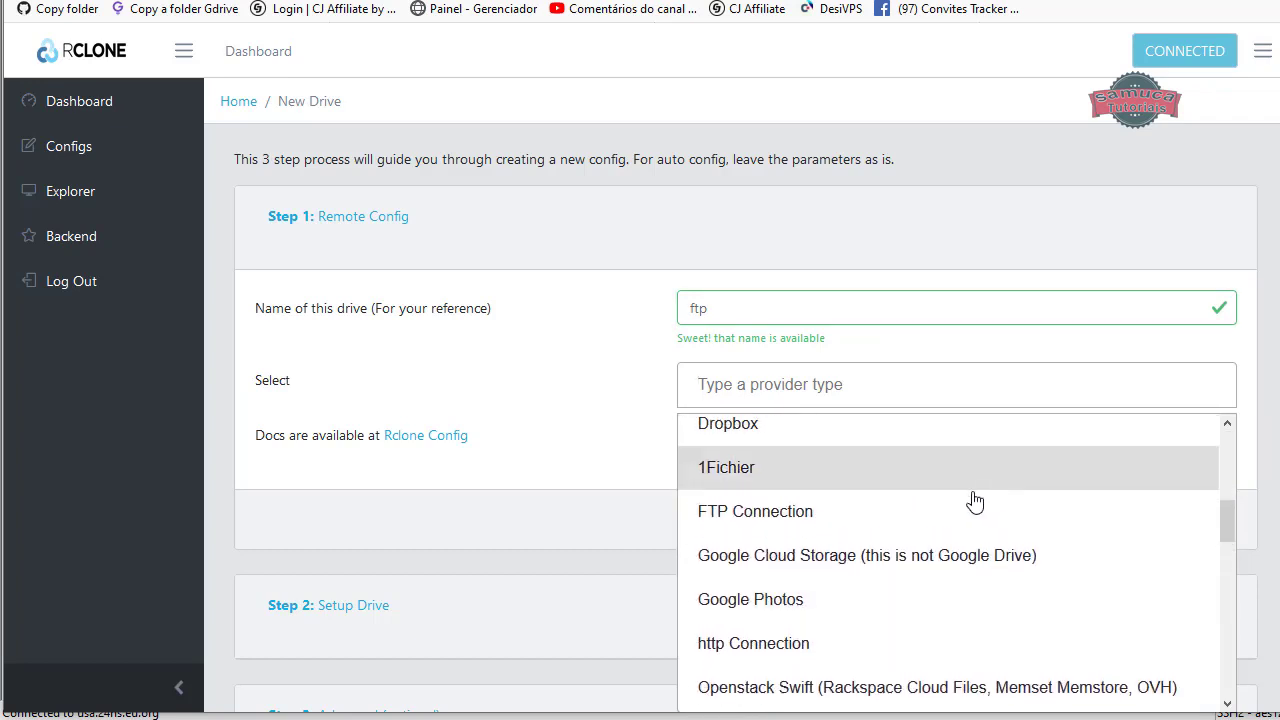
{"action": "left_click", "coordinate": [945, 519]}
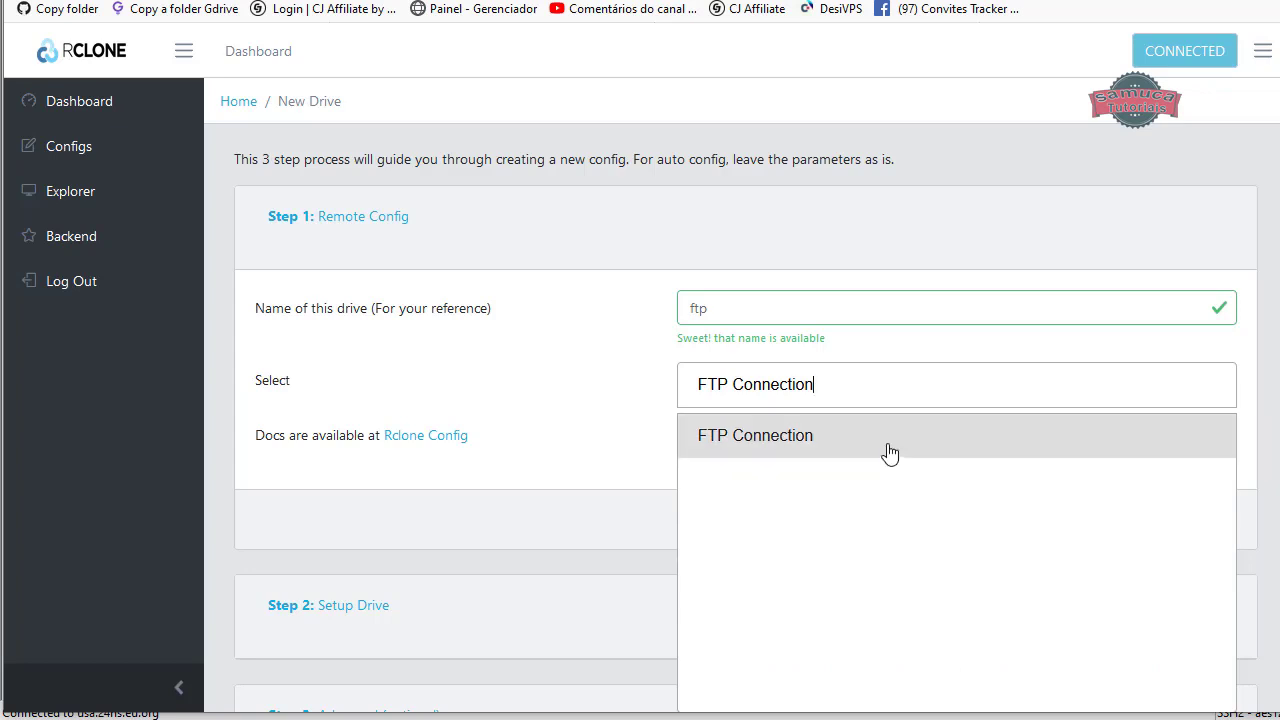
{"action": "scroll", "coordinate": [655, 434], "scroll_direction": "down", "scroll_amount": 1}
{"action": "scroll", "coordinate": [655, 434], "scroll_direction": "down", "scroll_amount": 1}
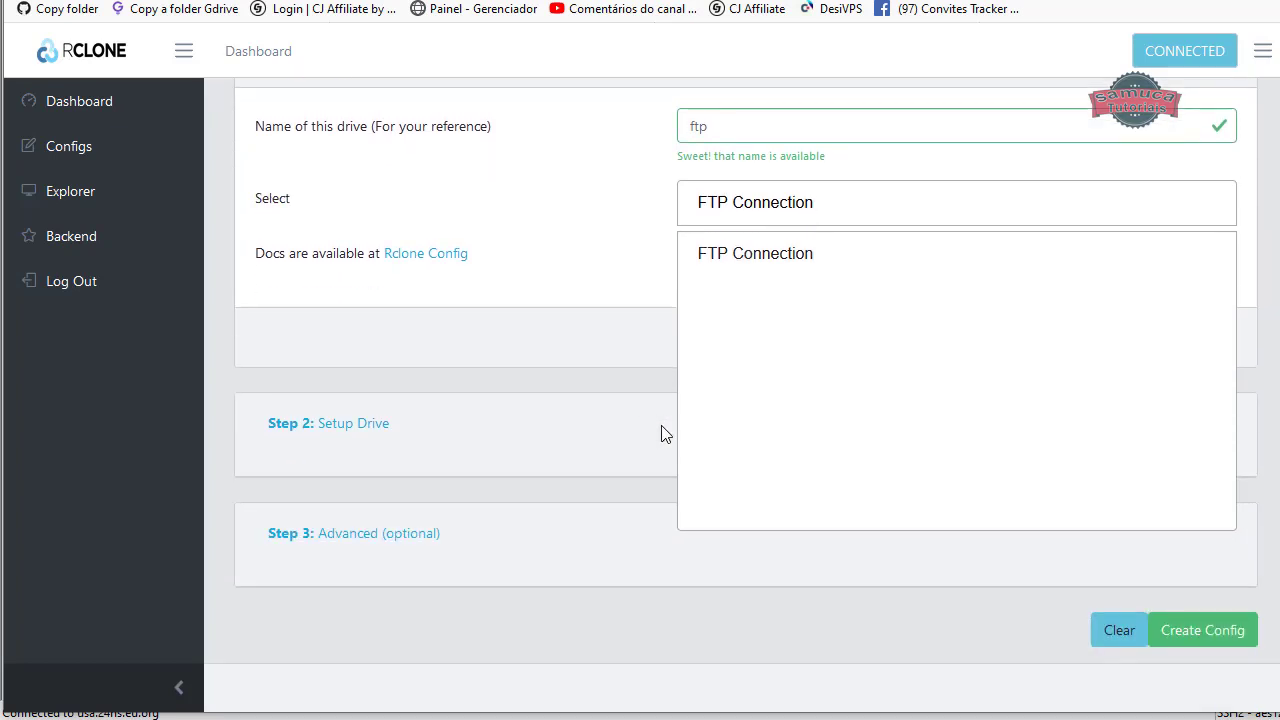
{"action": "left_click", "coordinate": [1276, 440]}
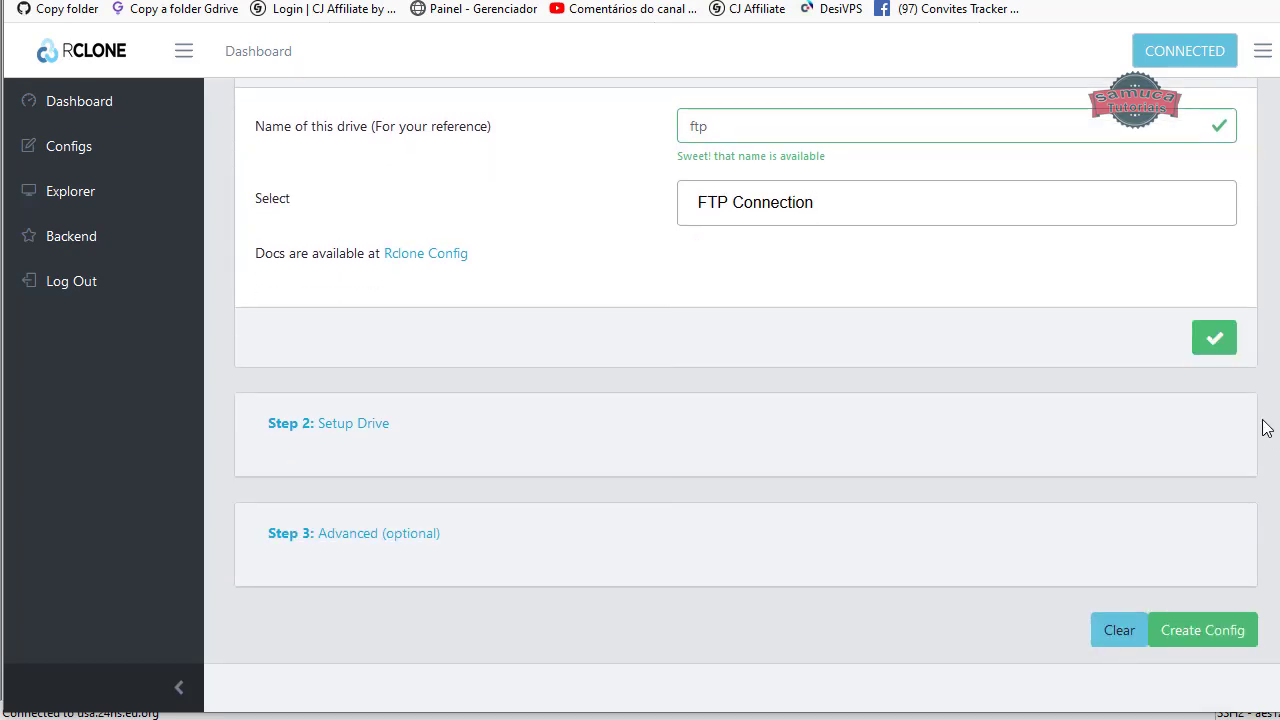
{"action": "left_click", "coordinate": [1215, 340]}
{"action": "scroll", "coordinate": [1206, 449], "scroll_direction": "down", "scroll_amount": 2}
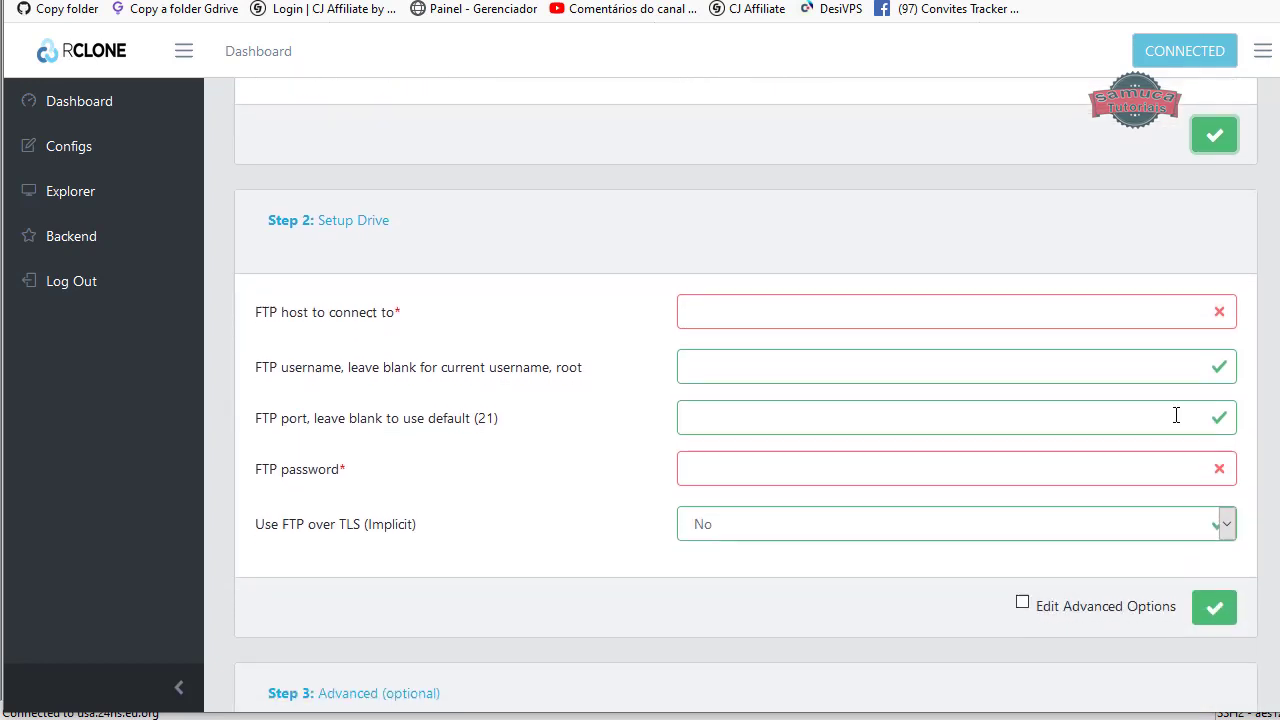
- Set the FTP host to localhost and fill in the FTP username
{"action": "left_click", "coordinate": [1003, 320]}
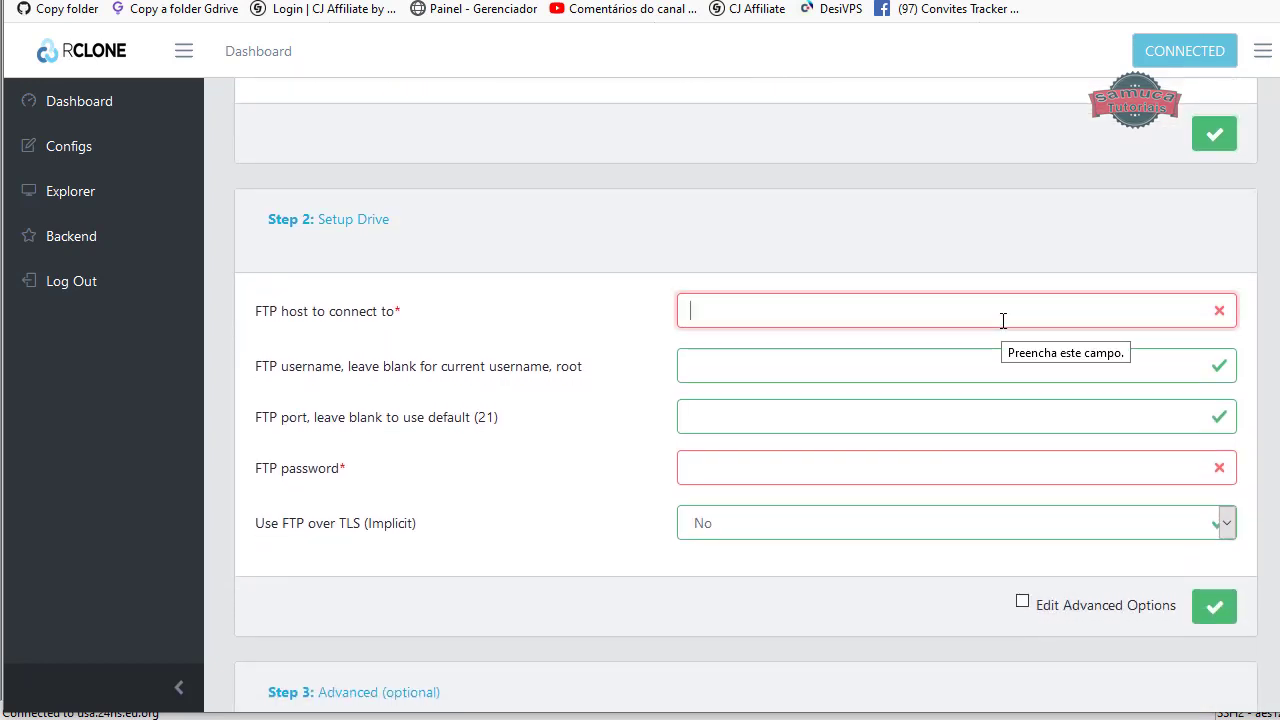
{"action": "type", "text": "localhost"}
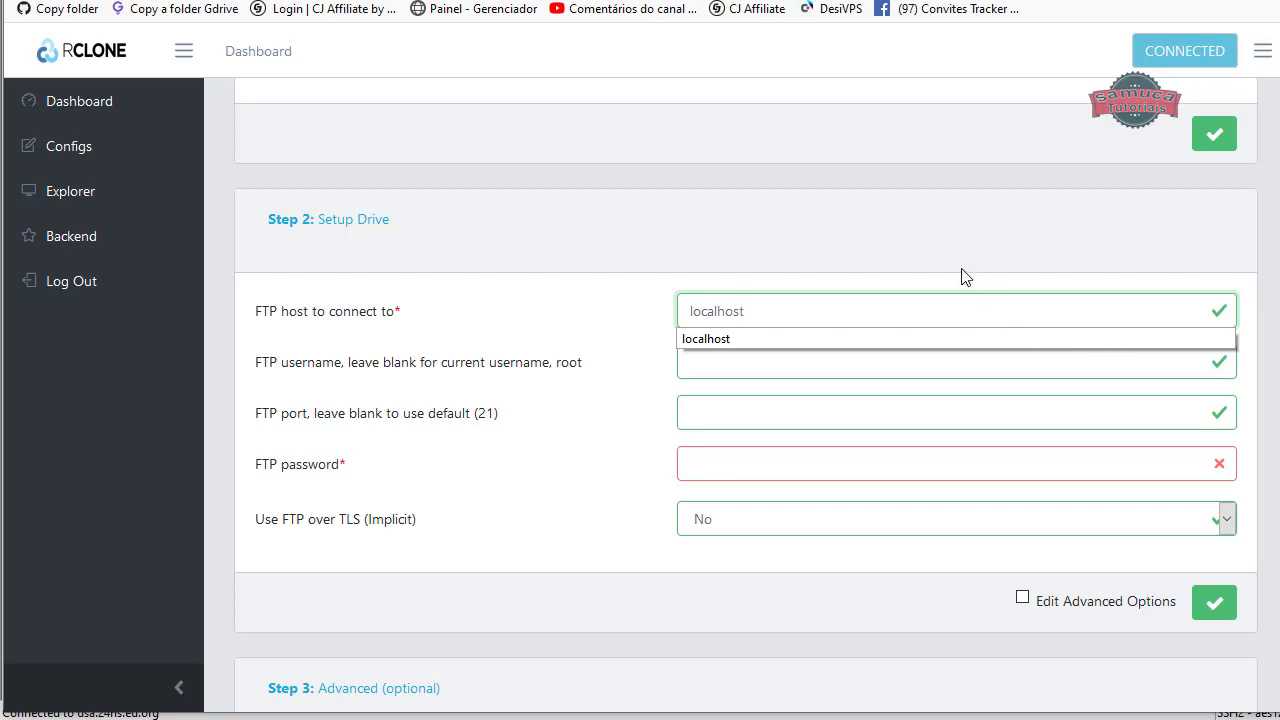
{"action": "key", "text": "Return"}
{"action": "left_click", "coordinate": [763, 356]}
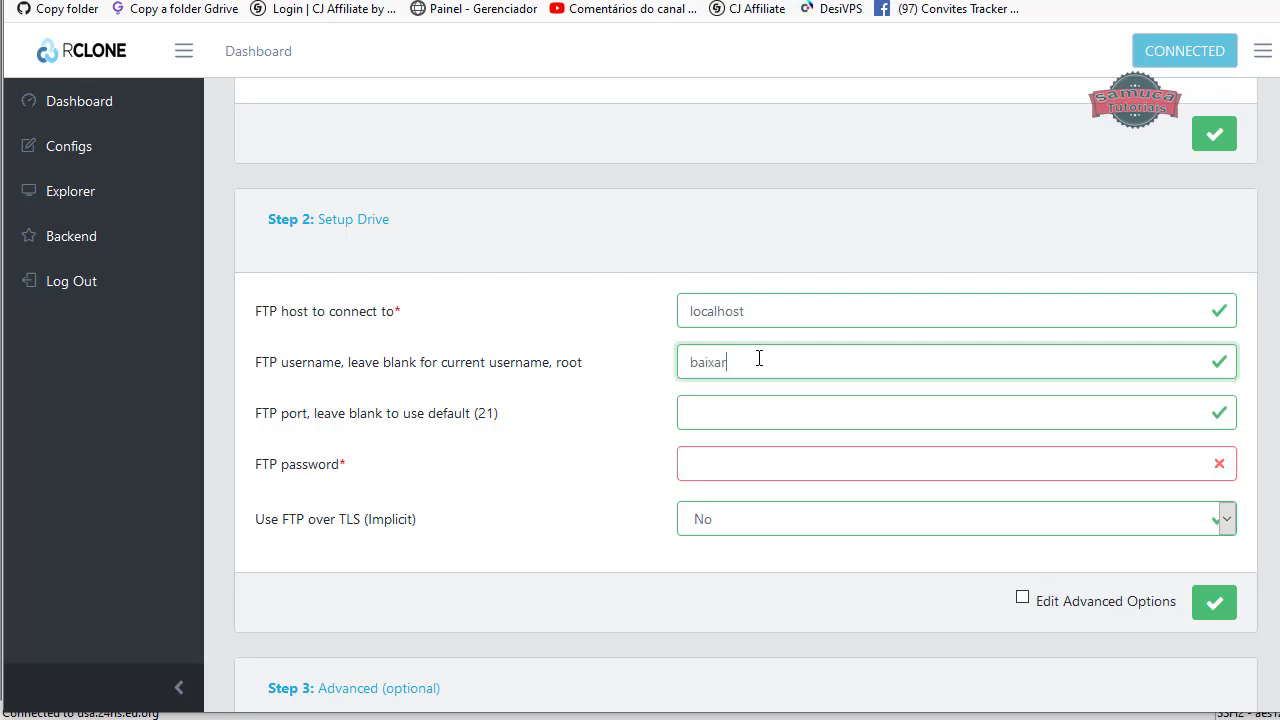
{"action": "key", "text": "F11"}
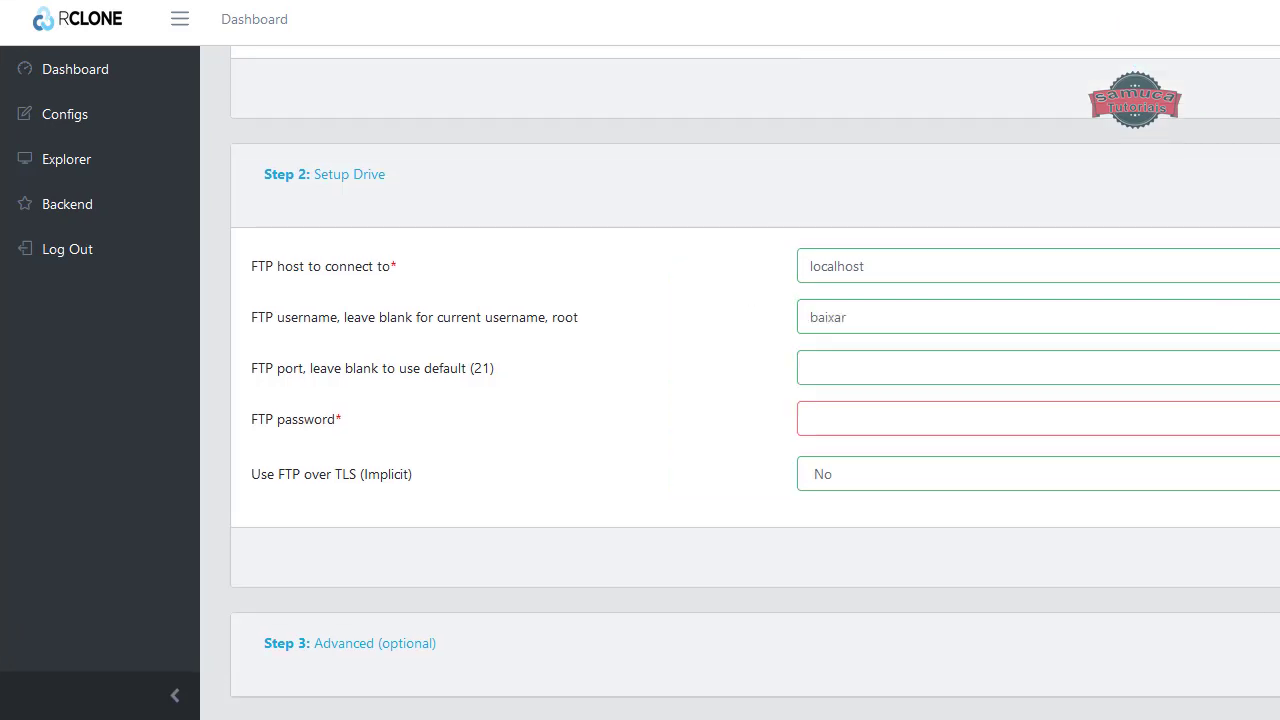
{"action": "key", "text": "Tab"}
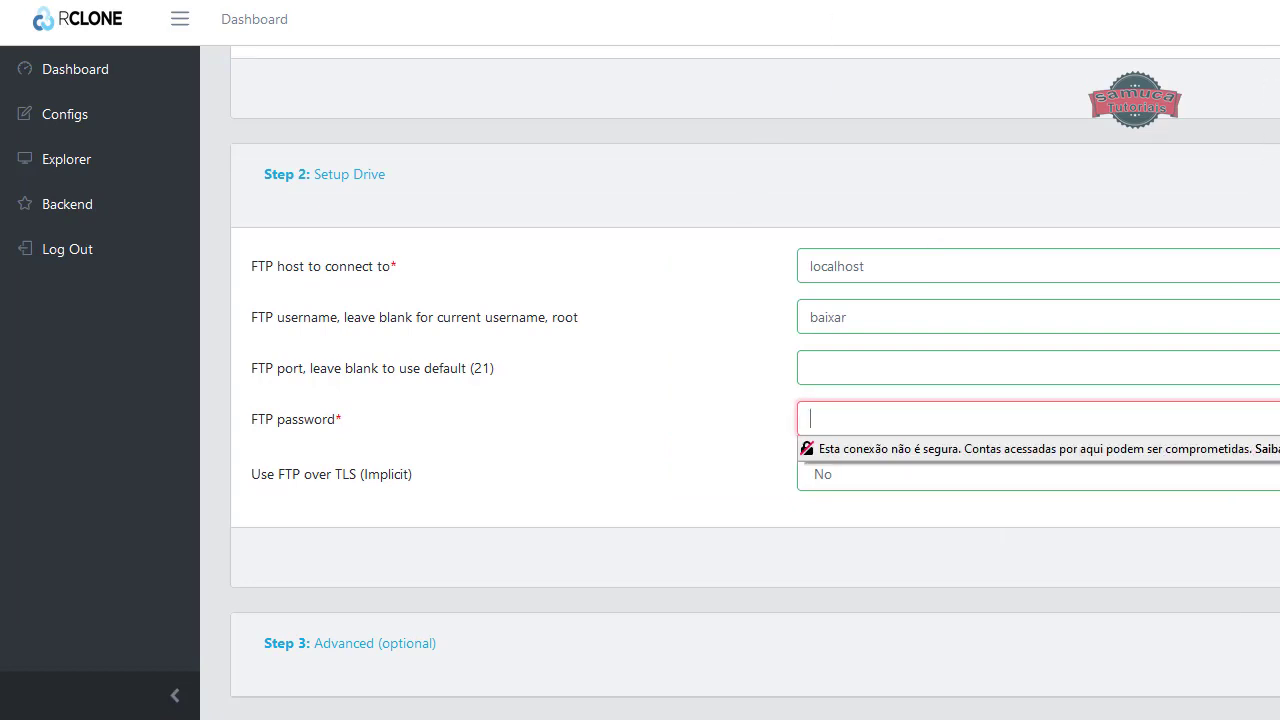
{"action": "key", "text": "F11"}
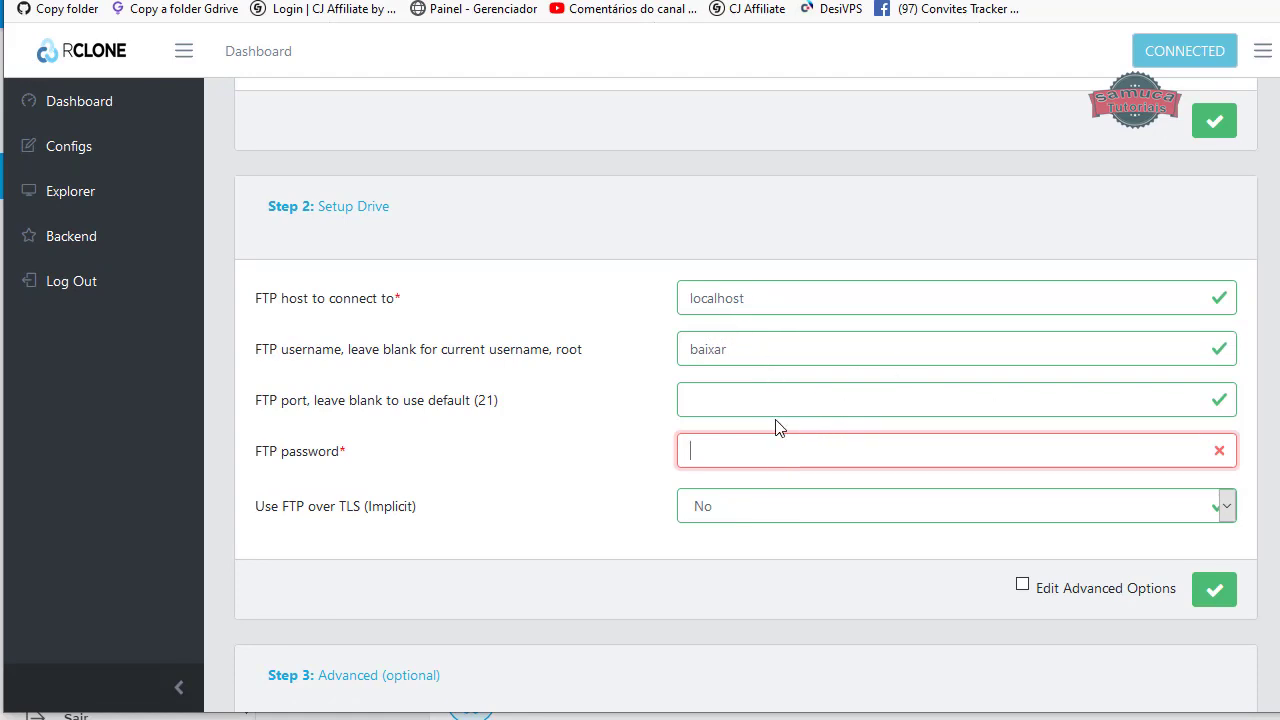
- Enter the FTP password, create the ftp config, and decline Firefox's password saving
{"action": "left_click", "coordinate": [771, 444]}
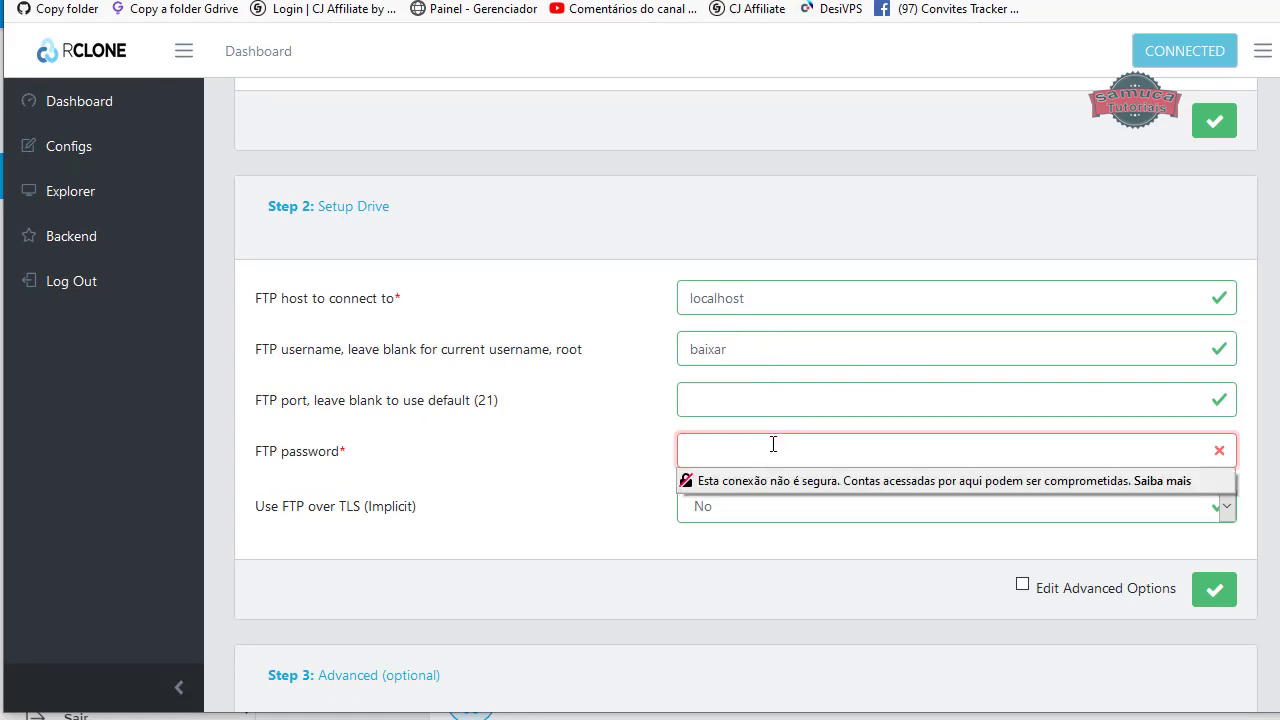
{"action": "key", "text": "Return"}
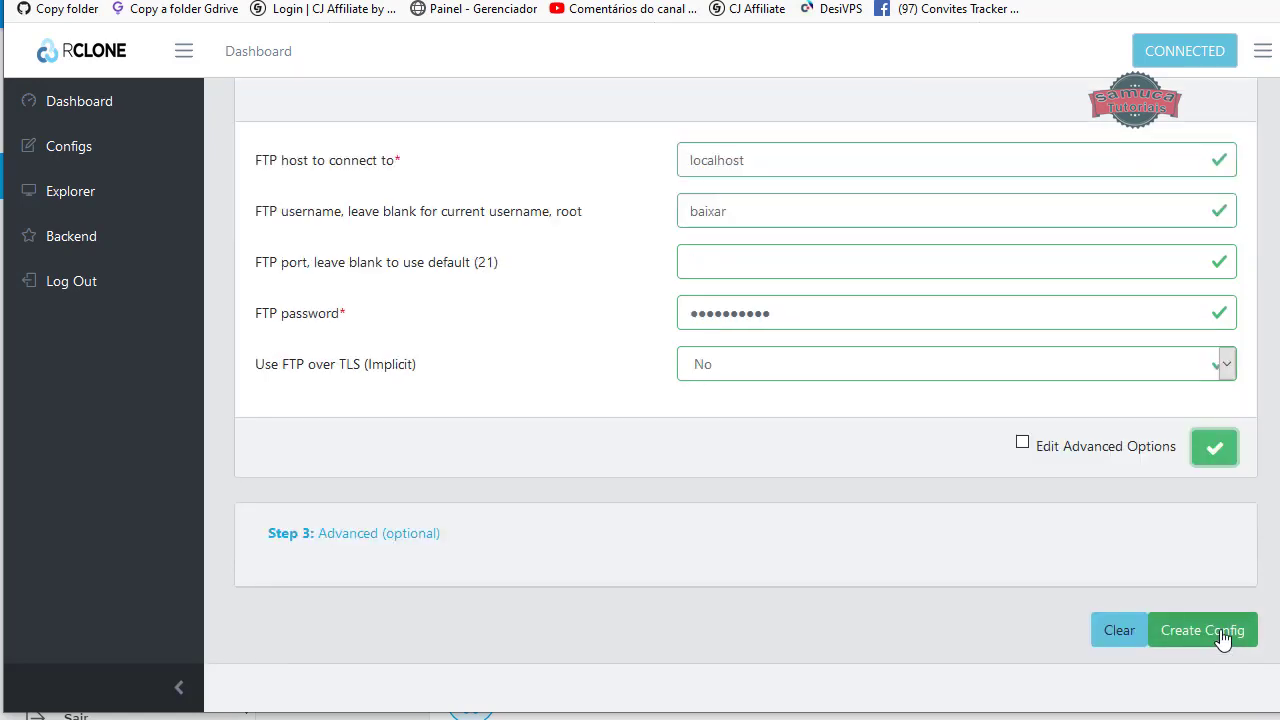
{"action": "left_click", "coordinate": [1222, 640]}
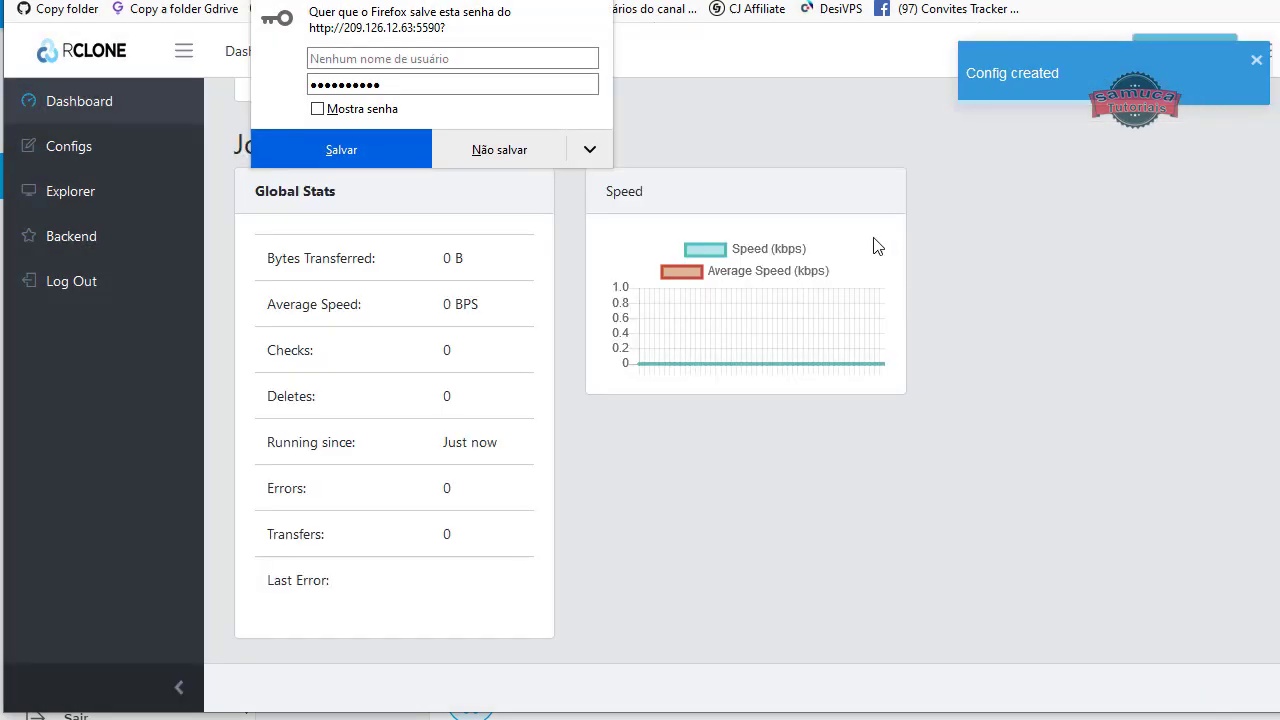
{"action": "left_click", "coordinate": [502, 149]}
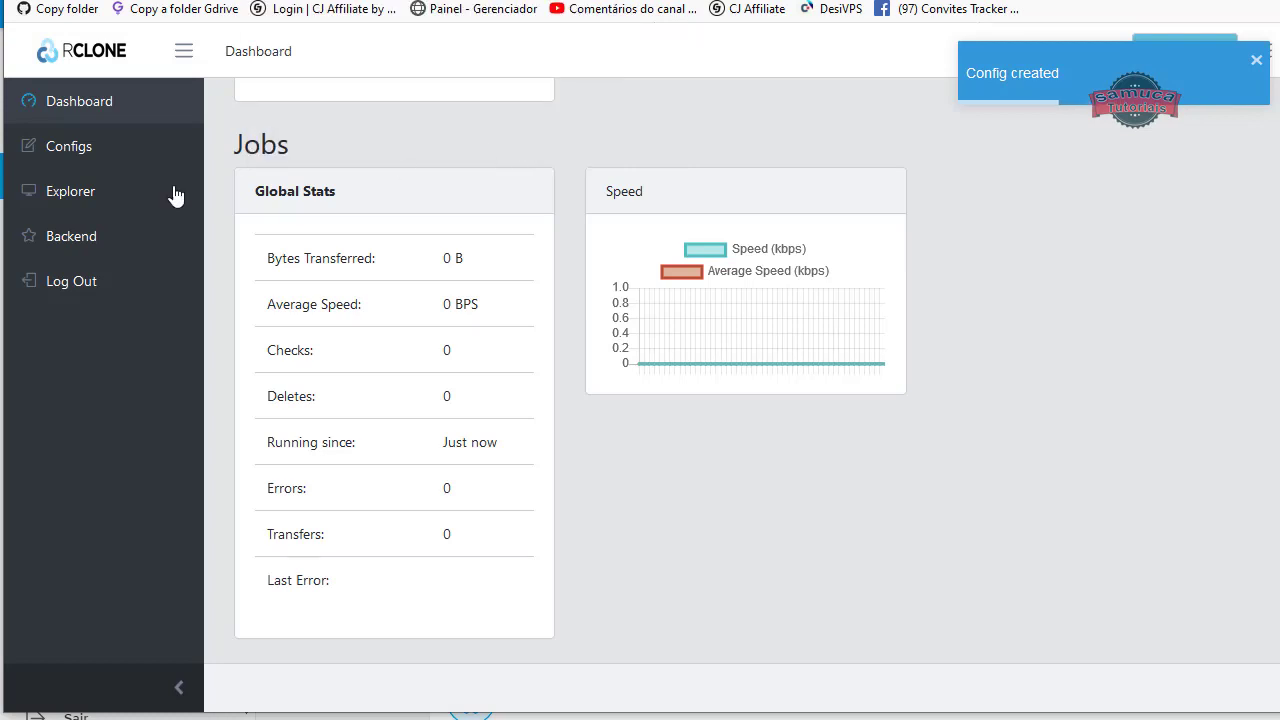
- Open the ftp remote in Explorer and switch to the '2 - side by side' layout
{"action": "left_click", "coordinate": [90, 195]}
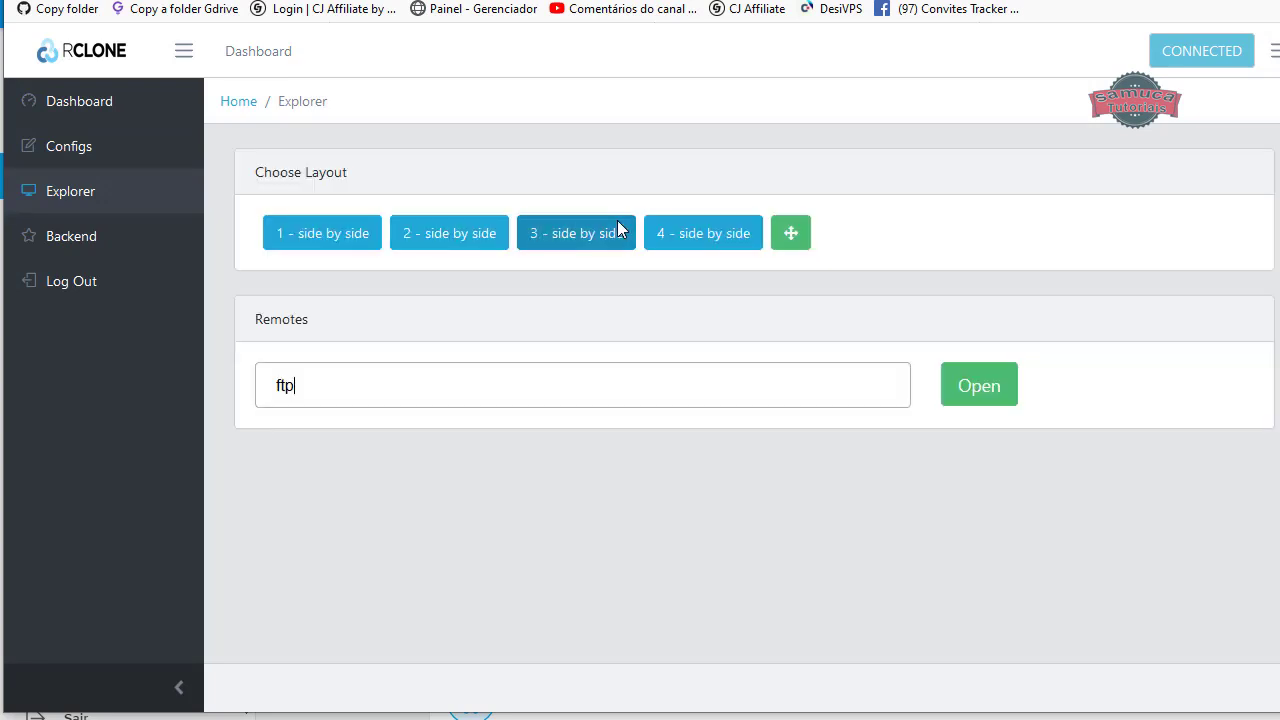
{"action": "left_click", "coordinate": [951, 383]}
{"action": "scroll", "coordinate": [936, 376], "scroll_direction": "down", "scroll_amount": 2}
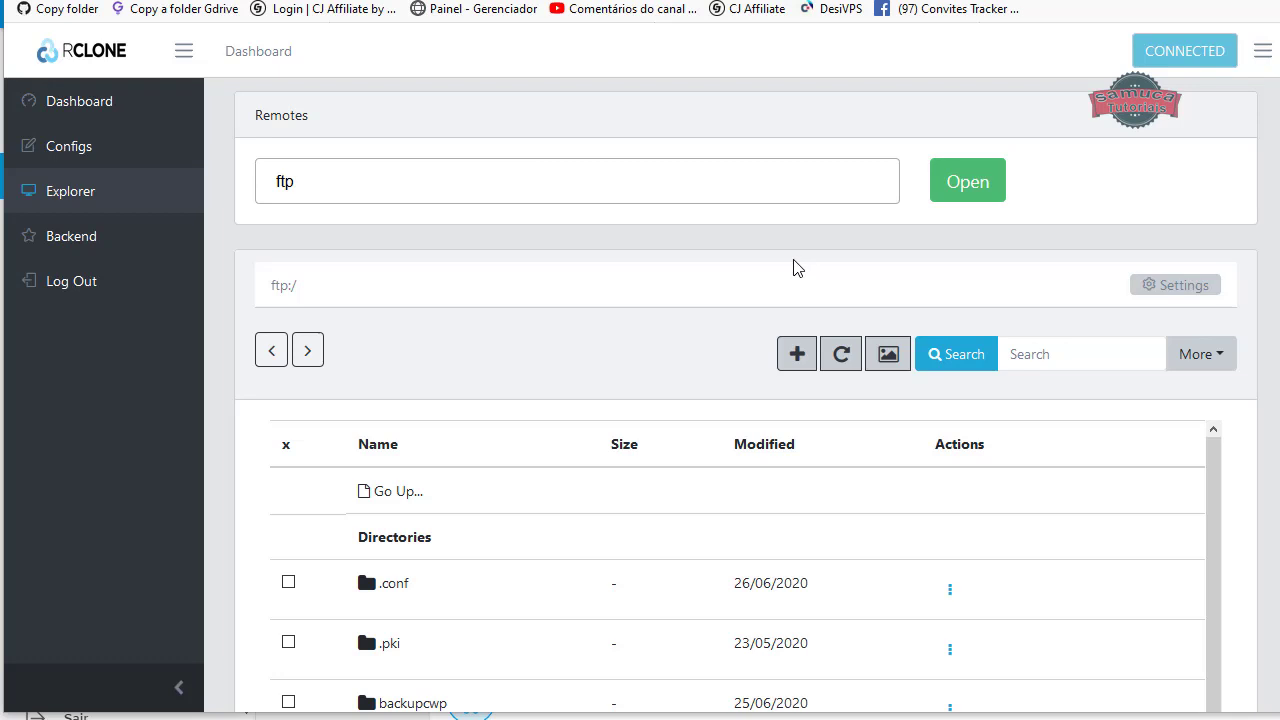
{"action": "scroll", "coordinate": [793, 268], "scroll_direction": "down", "scroll_amount": 1}
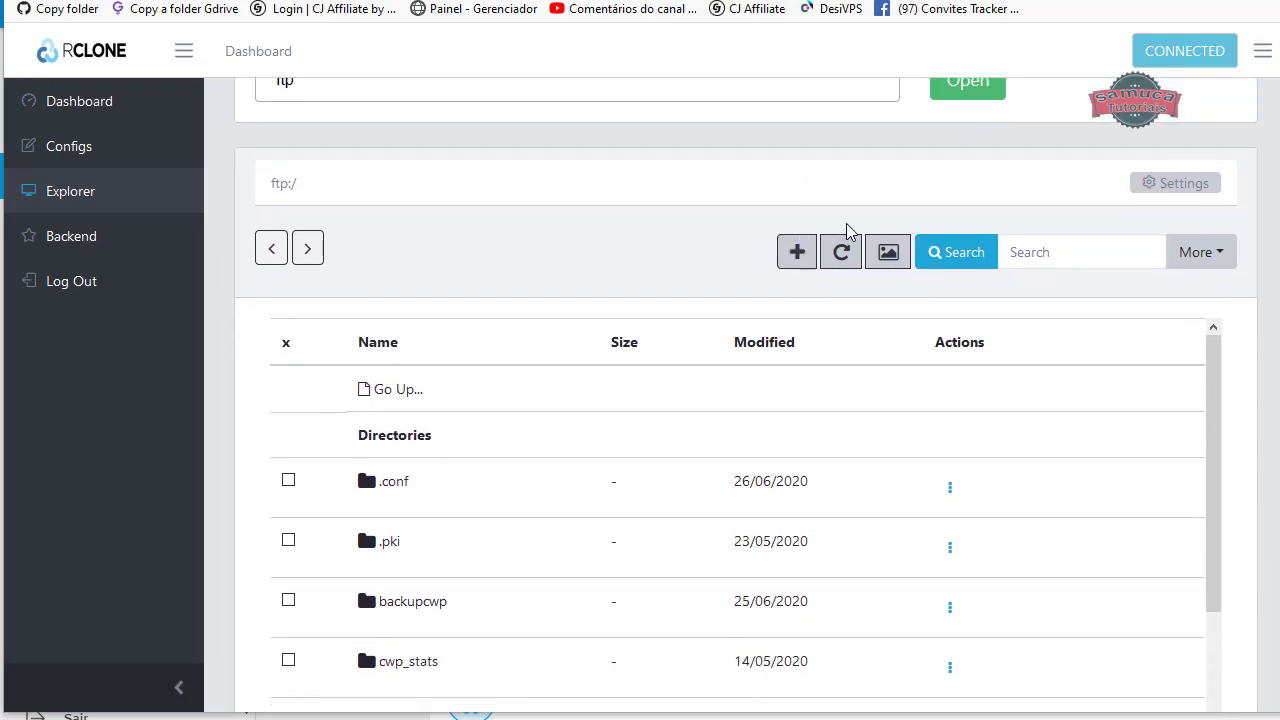
{"action": "scroll", "coordinate": [874, 326], "scroll_direction": "down", "scroll_amount": 2}
{"action": "scroll", "coordinate": [617, 363], "scroll_direction": "down", "scroll_amount": 2}
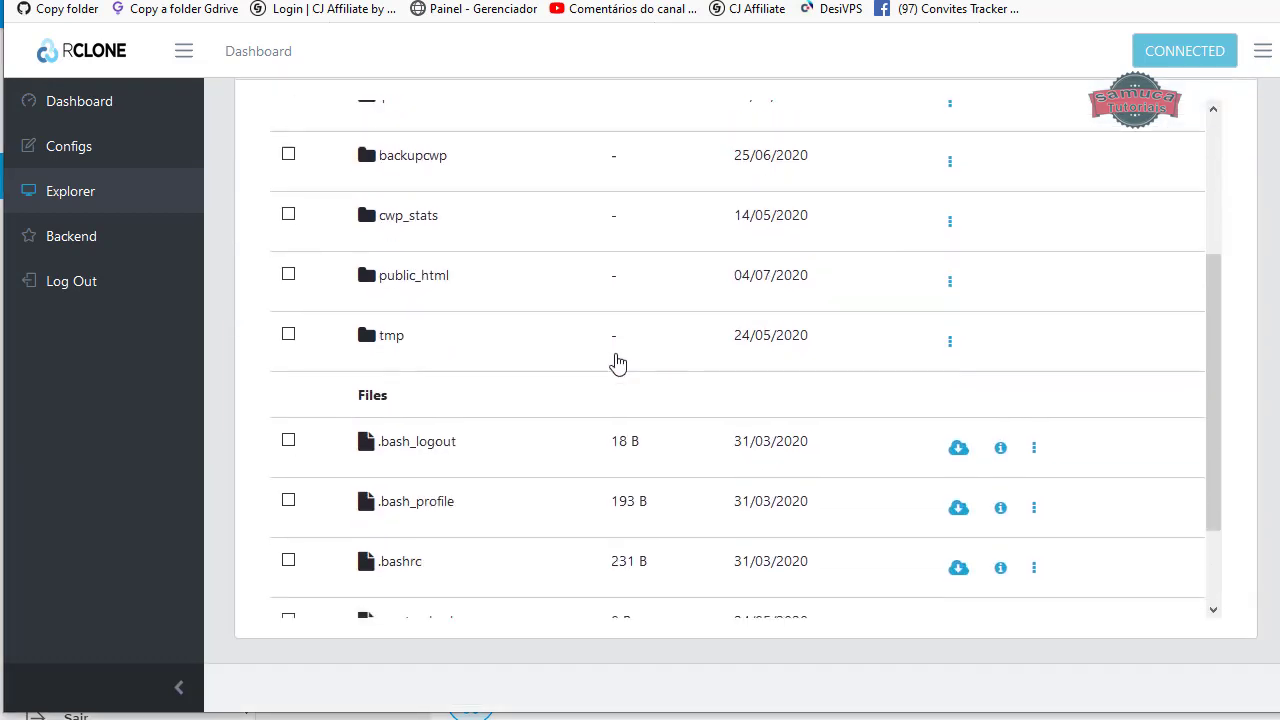
{"action": "scroll", "coordinate": [637, 348], "scroll_direction": "up", "scroll_amount": 3}
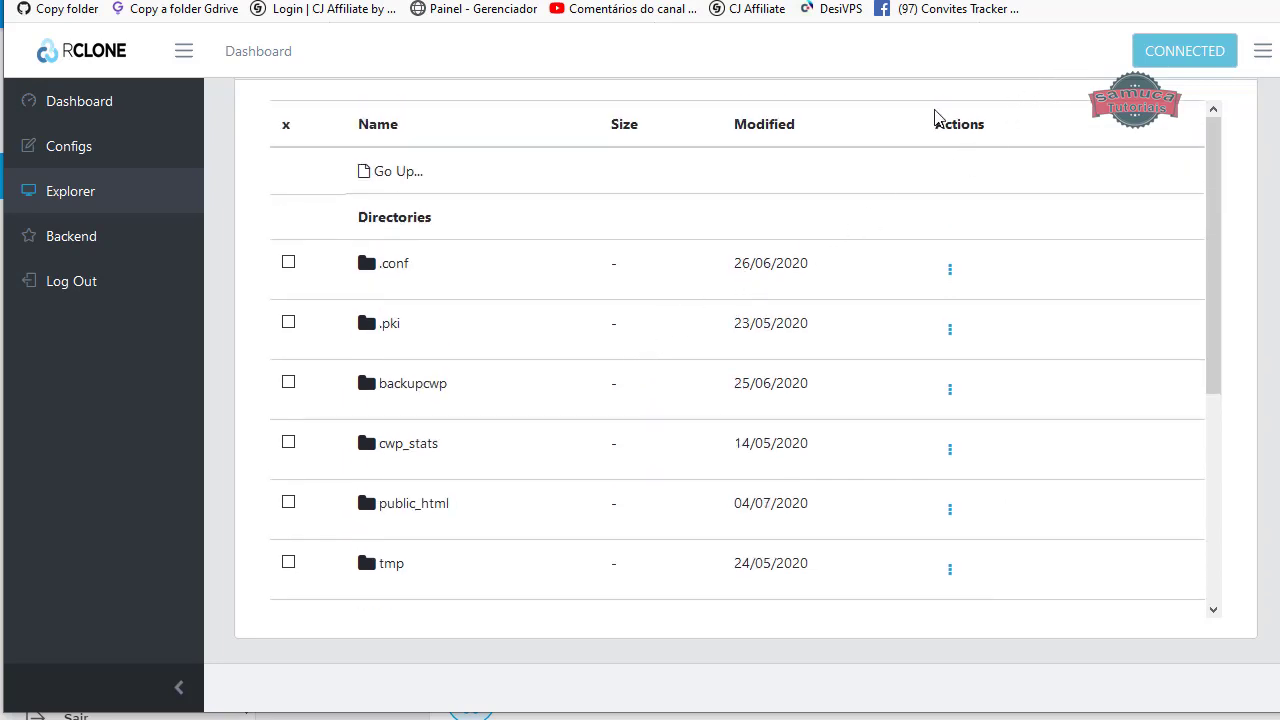
{"action": "scroll", "coordinate": [700, 333], "scroll_direction": "up", "scroll_amount": 5}
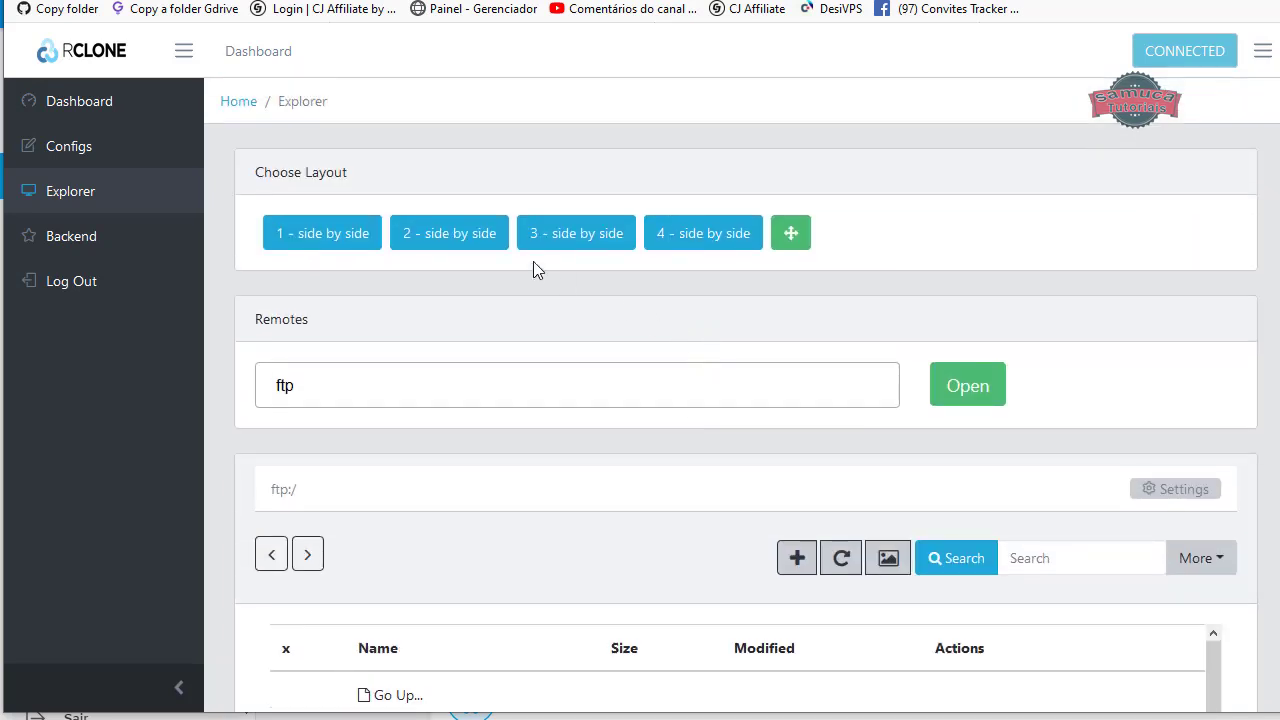
{"action": "left_click", "coordinate": [466, 238]}
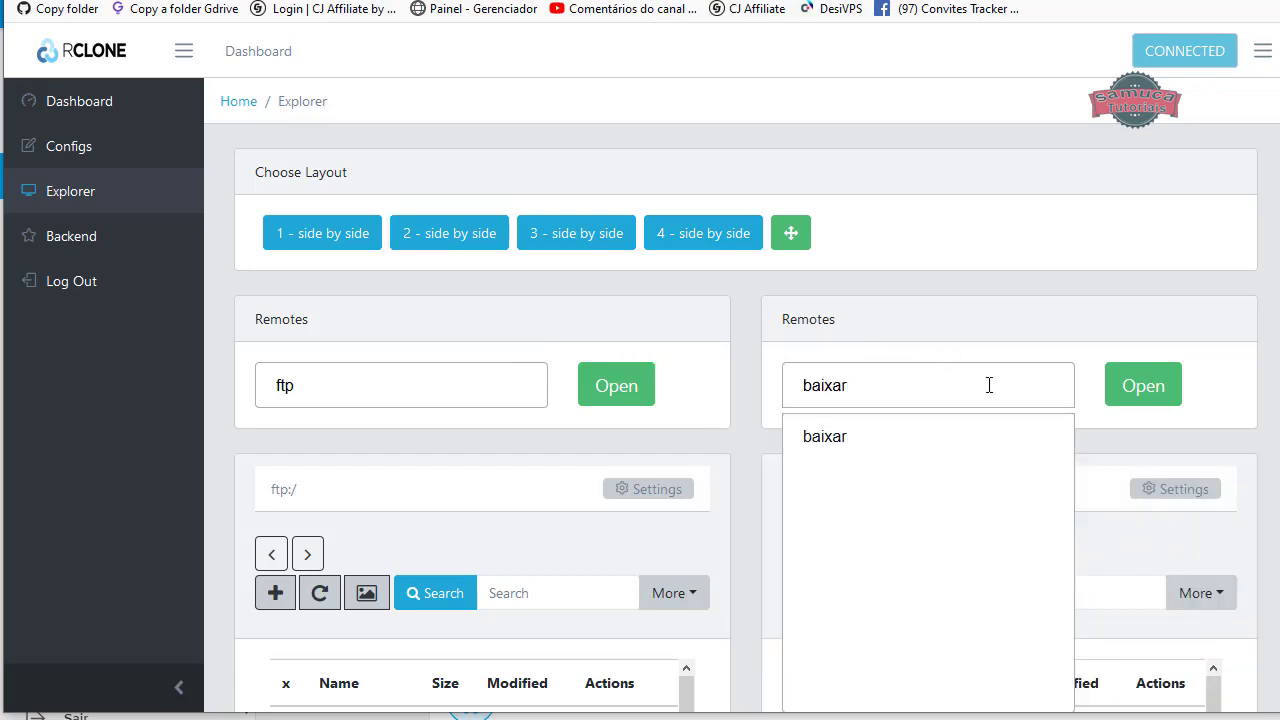
- Open the baixar remote's 0-youtube folder in the right pane
{"action": "left_click", "coordinate": [834, 447]}
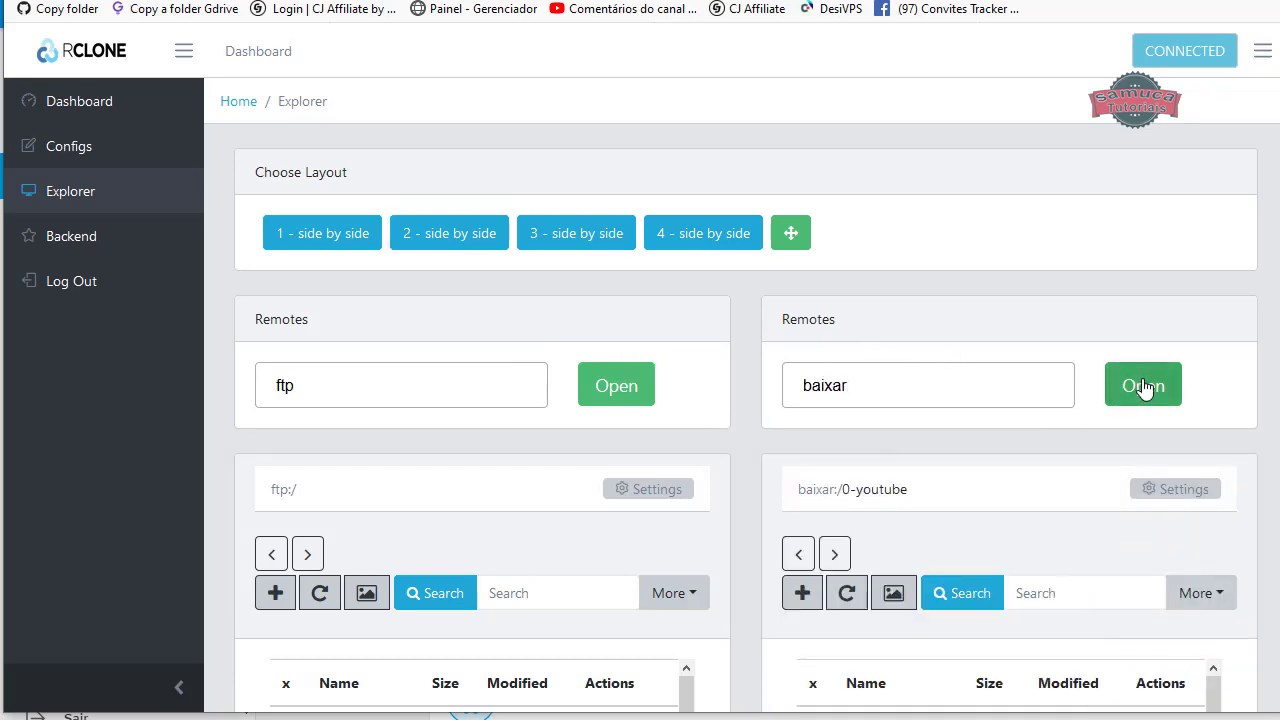
{"action": "left_click", "coordinate": [1125, 384]}
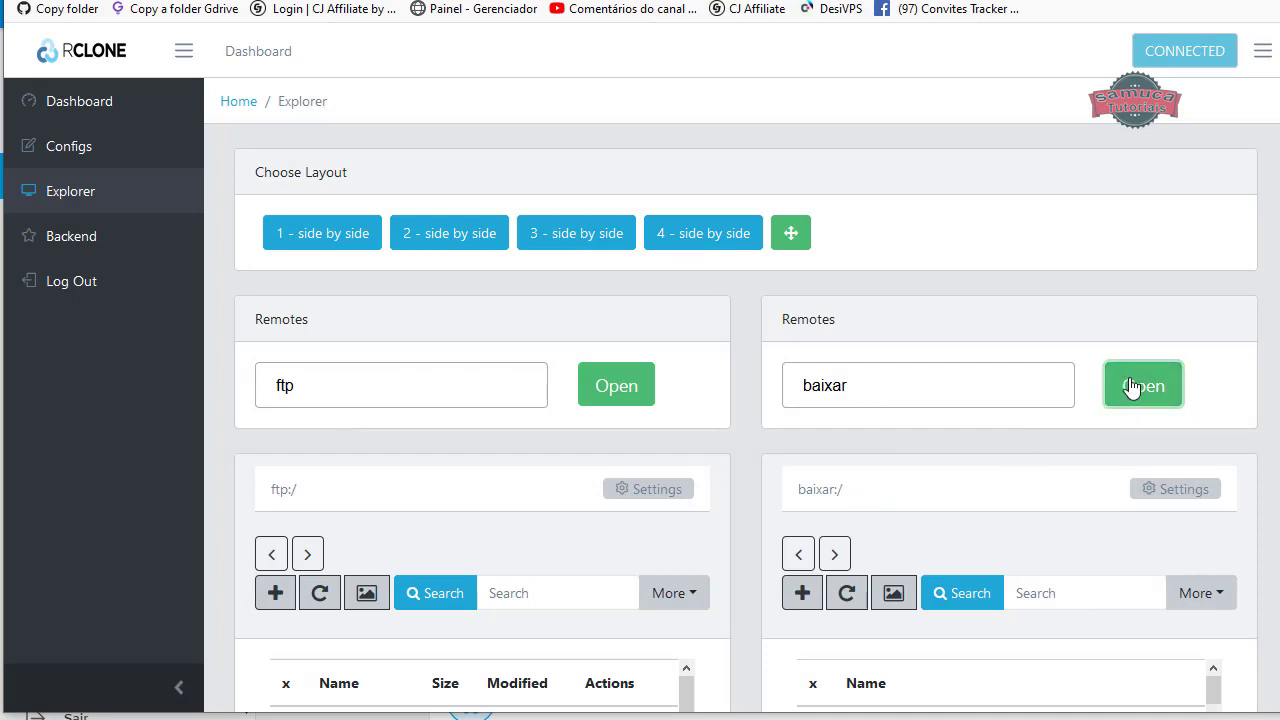
{"action": "scroll", "coordinate": [1132, 385], "scroll_direction": "down", "scroll_amount": 2}
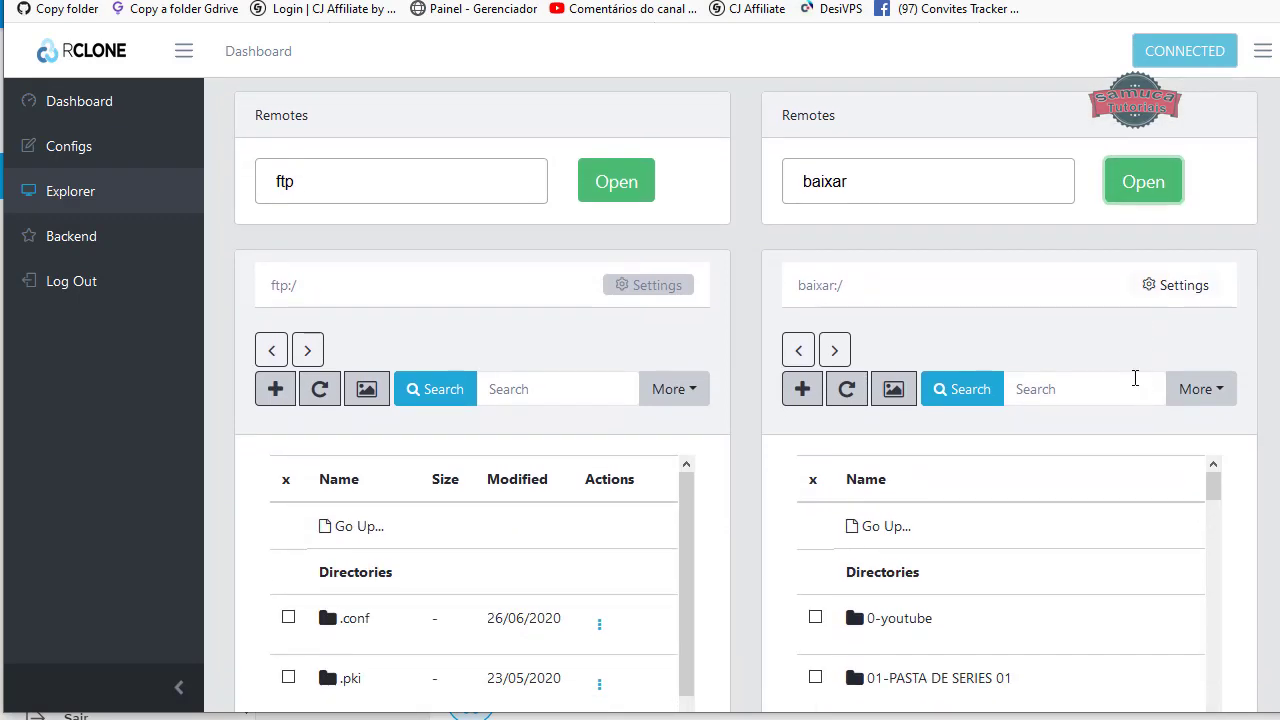
{"action": "left_click", "coordinate": [898, 620]}
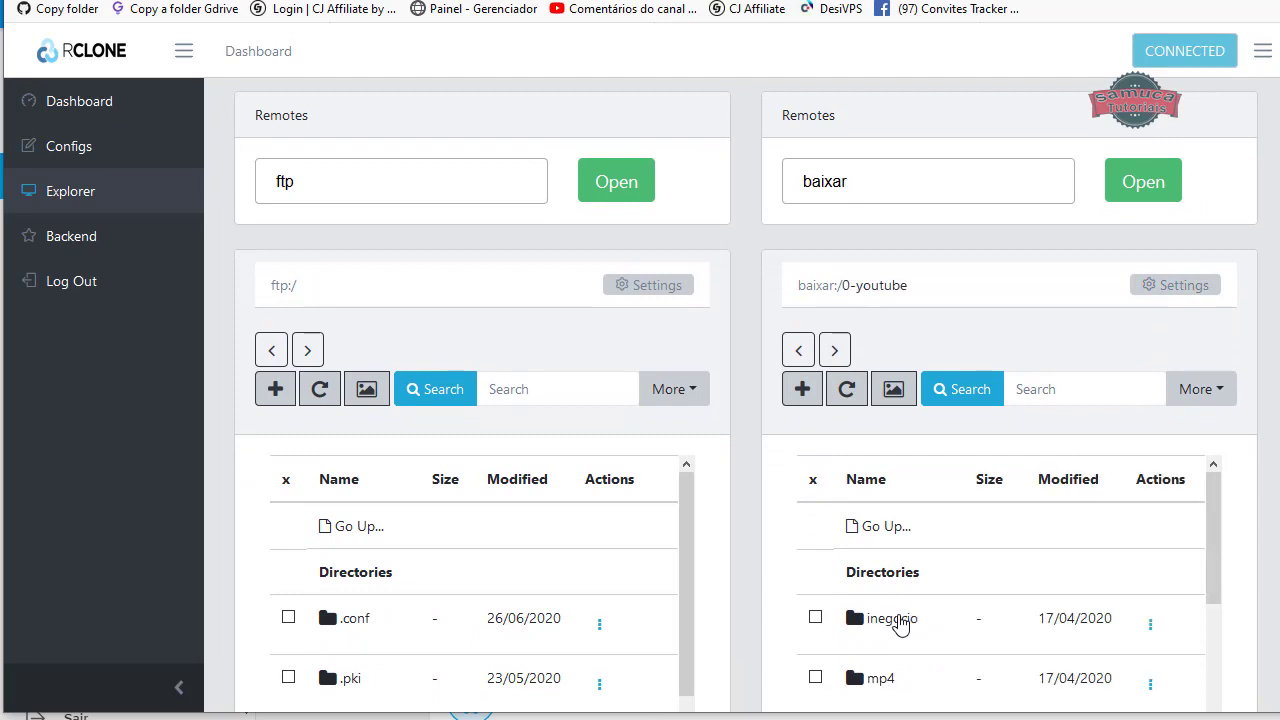
{"action": "scroll", "coordinate": [963, 607], "scroll_direction": "down", "scroll_amount": 1}
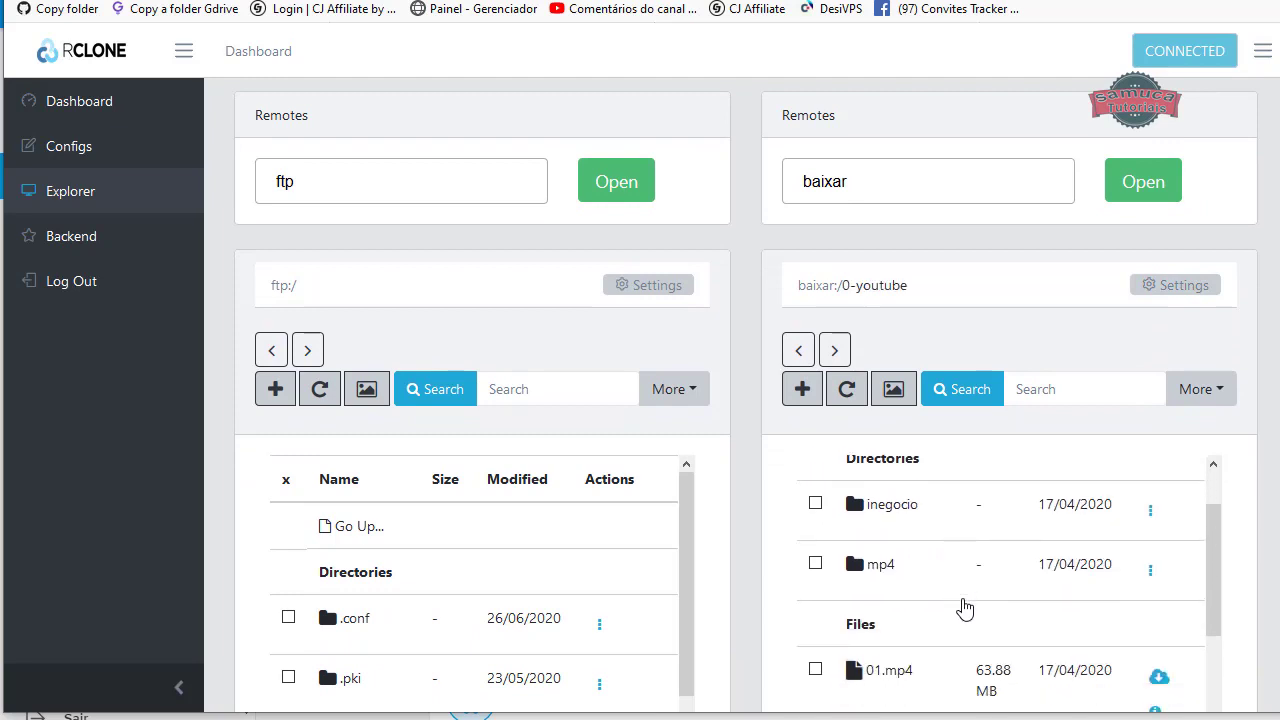
{"action": "scroll", "coordinate": [963, 603], "scroll_direction": "down", "scroll_amount": 2}
{"action": "scroll", "coordinate": [960, 600], "scroll_direction": "up", "scroll_amount": 1}
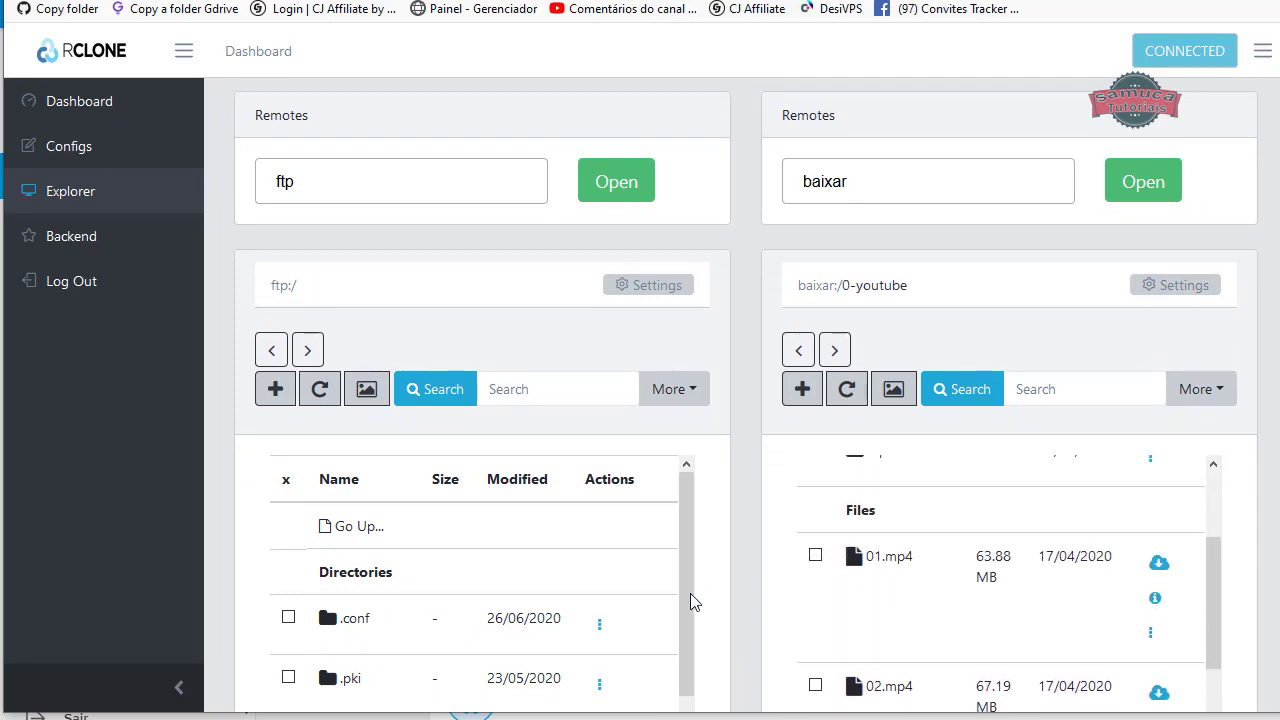
{"action": "scroll", "coordinate": [560, 600], "scroll_direction": "down", "scroll_amount": 4}
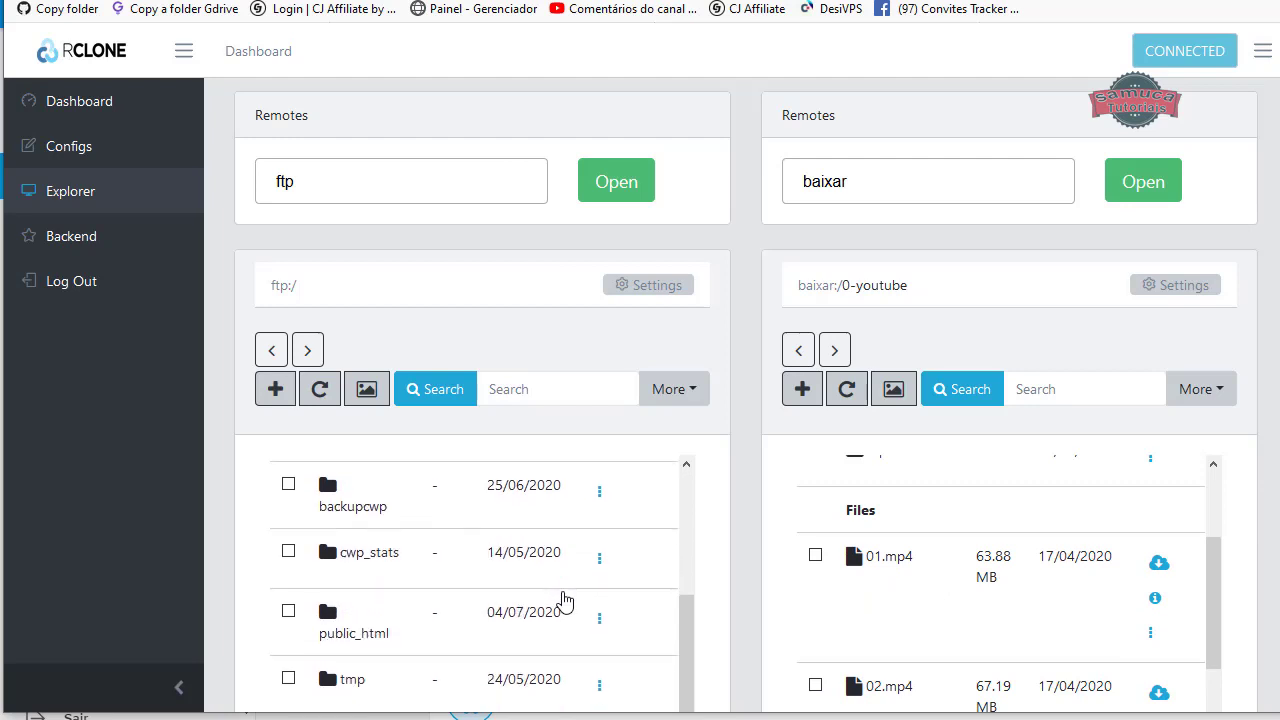
{"action": "scroll", "coordinate": [567, 600], "scroll_direction": "down", "scroll_amount": 1}
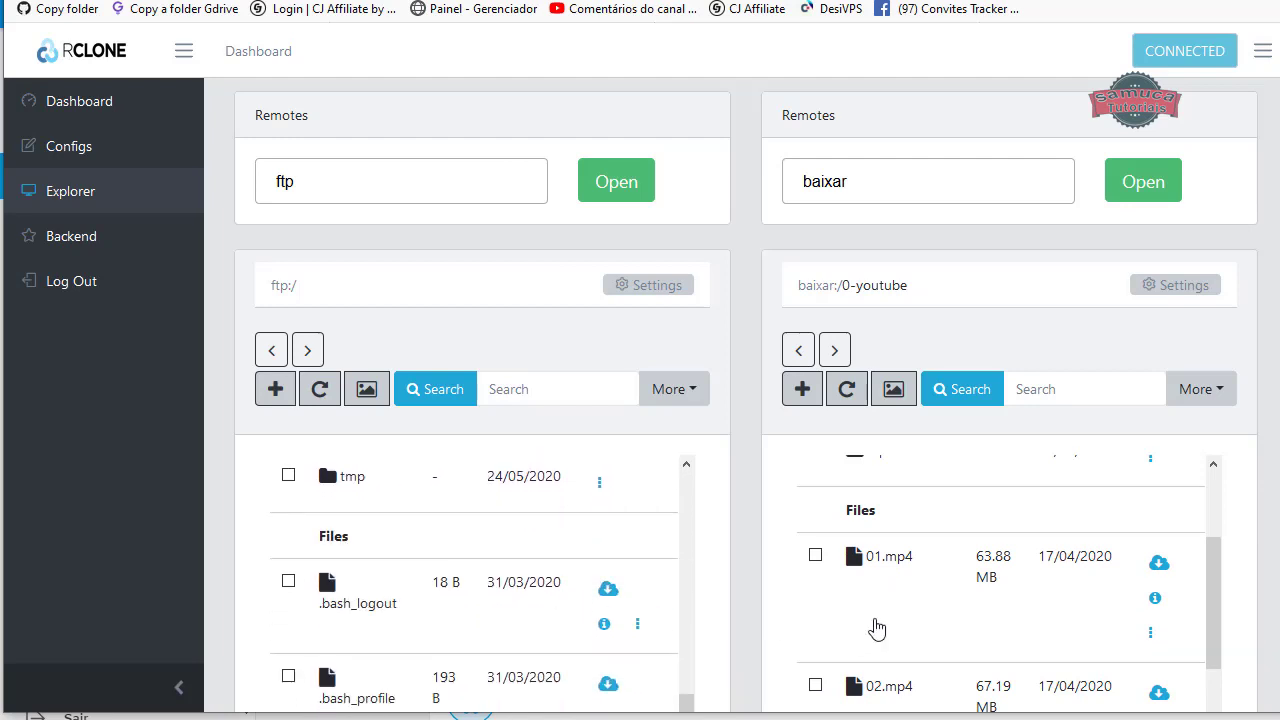
- Copy 01.mp4 through 06.mp4 and the first Curso de inglês video onto the ftp remote
{"action": "left_click_drag", "start_coordinate": [910, 567], "coordinate": [434, 546]}
{"action": "scroll", "coordinate": [1118, 593], "scroll_direction": "down", "scroll_amount": 2}
{"action": "left_click_drag", "start_coordinate": [912, 478], "coordinate": [607, 508]}
{"action": "scroll", "coordinate": [980, 563], "scroll_direction": "down", "scroll_amount": 2}
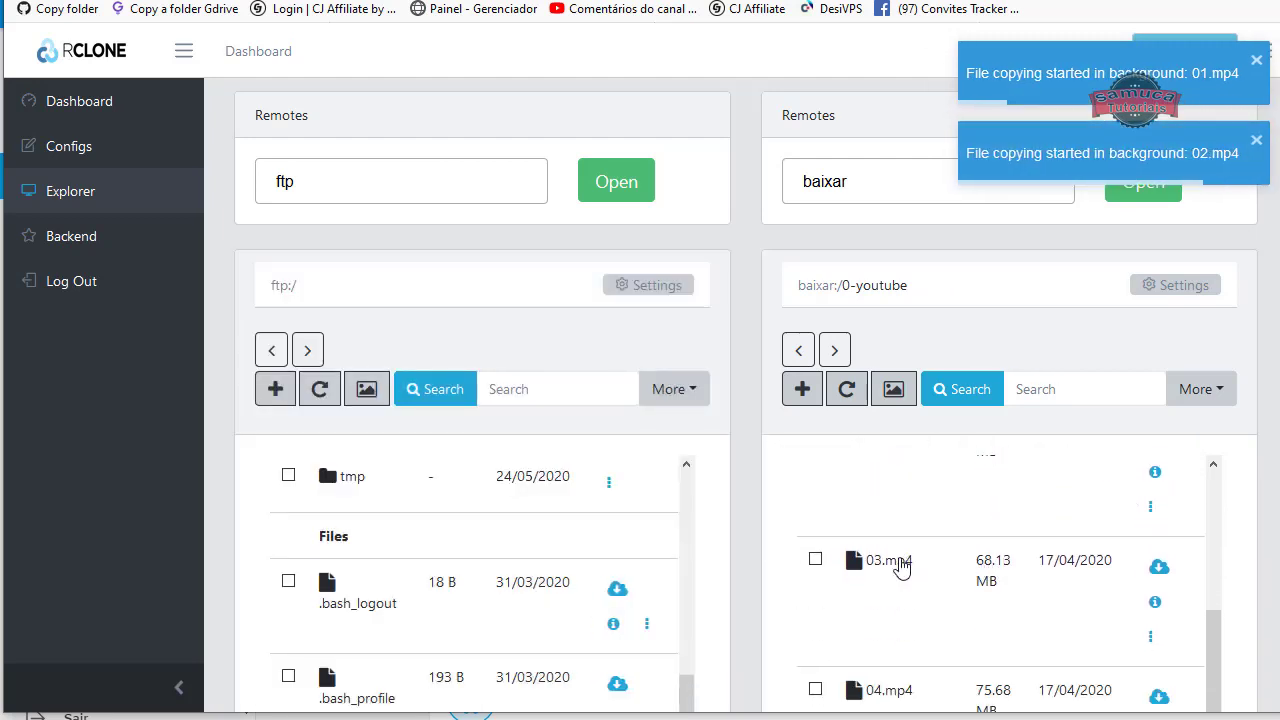
{"action": "left_click_drag", "start_coordinate": [897, 563], "coordinate": [632, 568]}
{"action": "scroll", "coordinate": [1109, 549], "scroll_direction": "down", "scroll_amount": 2}
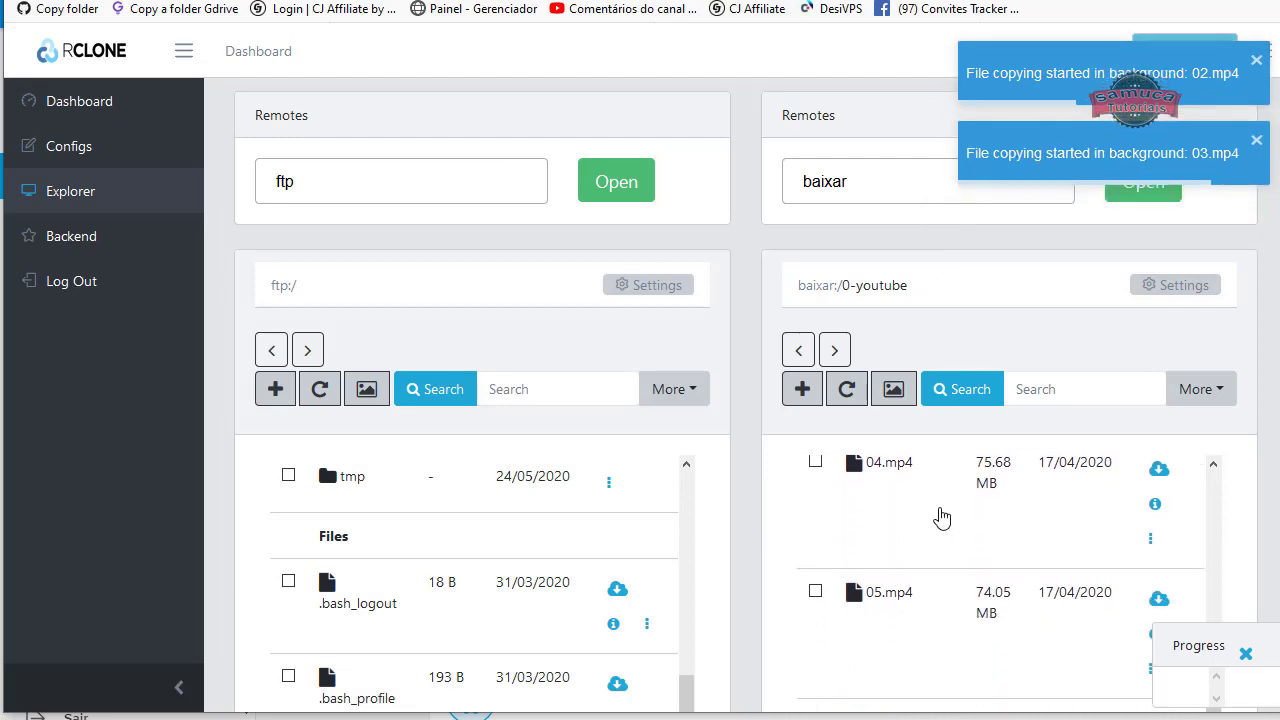
{"action": "left_click_drag", "start_coordinate": [908, 476], "coordinate": [600, 470]}
{"action": "scroll", "coordinate": [948, 537], "scroll_direction": "down", "scroll_amount": 2}
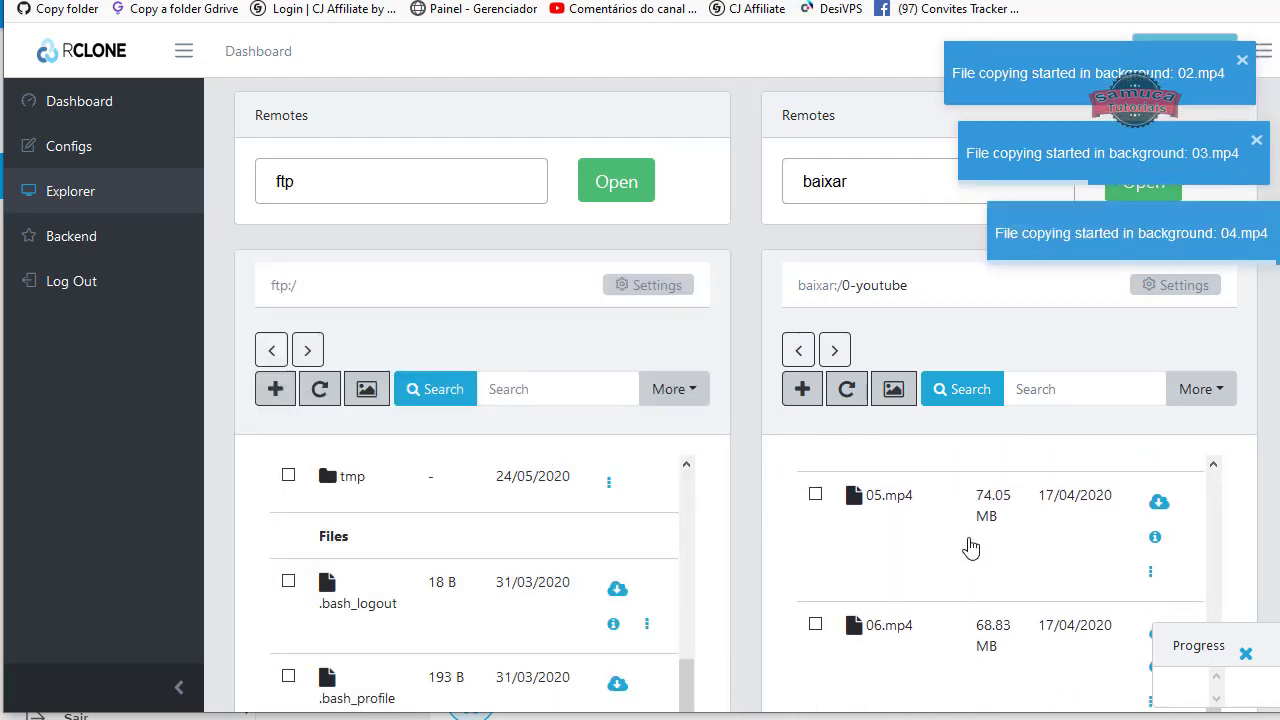
{"action": "left_click_drag", "start_coordinate": [898, 487], "coordinate": [603, 486]}
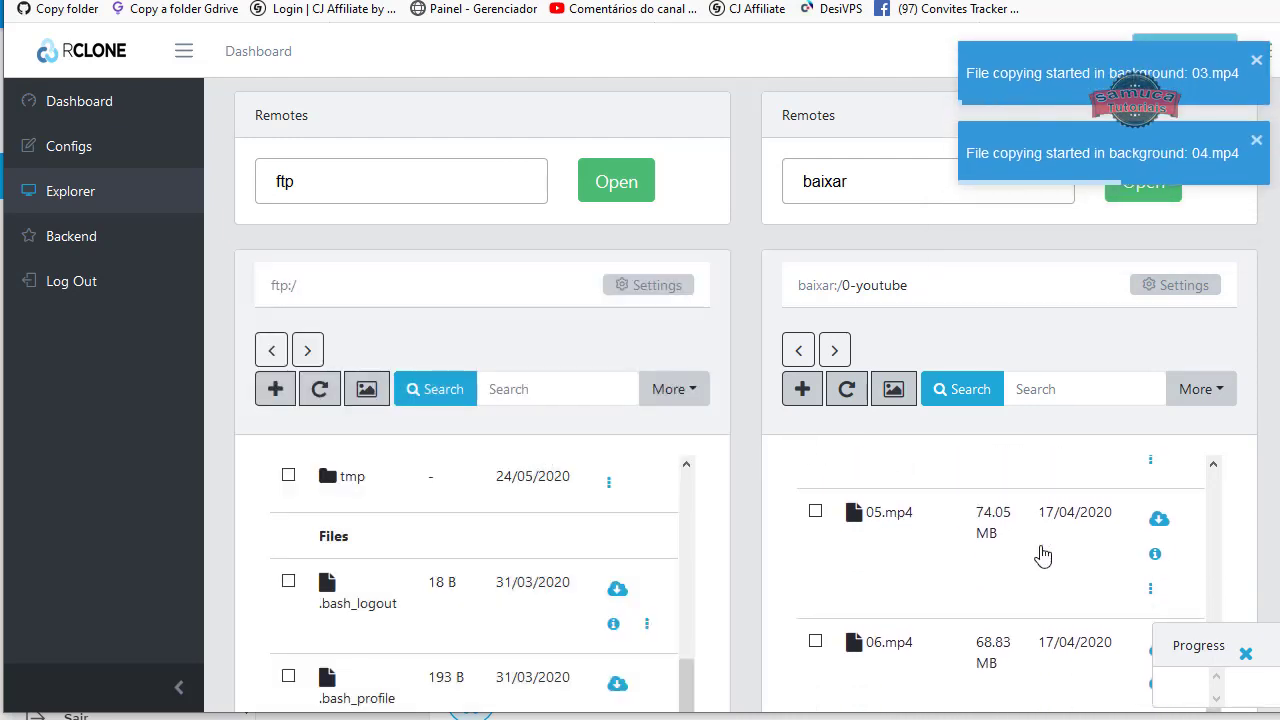
{"action": "scroll", "coordinate": [1000, 560], "scroll_direction": "down", "scroll_amount": 2}
{"action": "left_click_drag", "start_coordinate": [918, 566], "coordinate": [640, 555]}
{"action": "scroll", "coordinate": [957, 571], "scroll_direction": "down", "scroll_amount": 2}
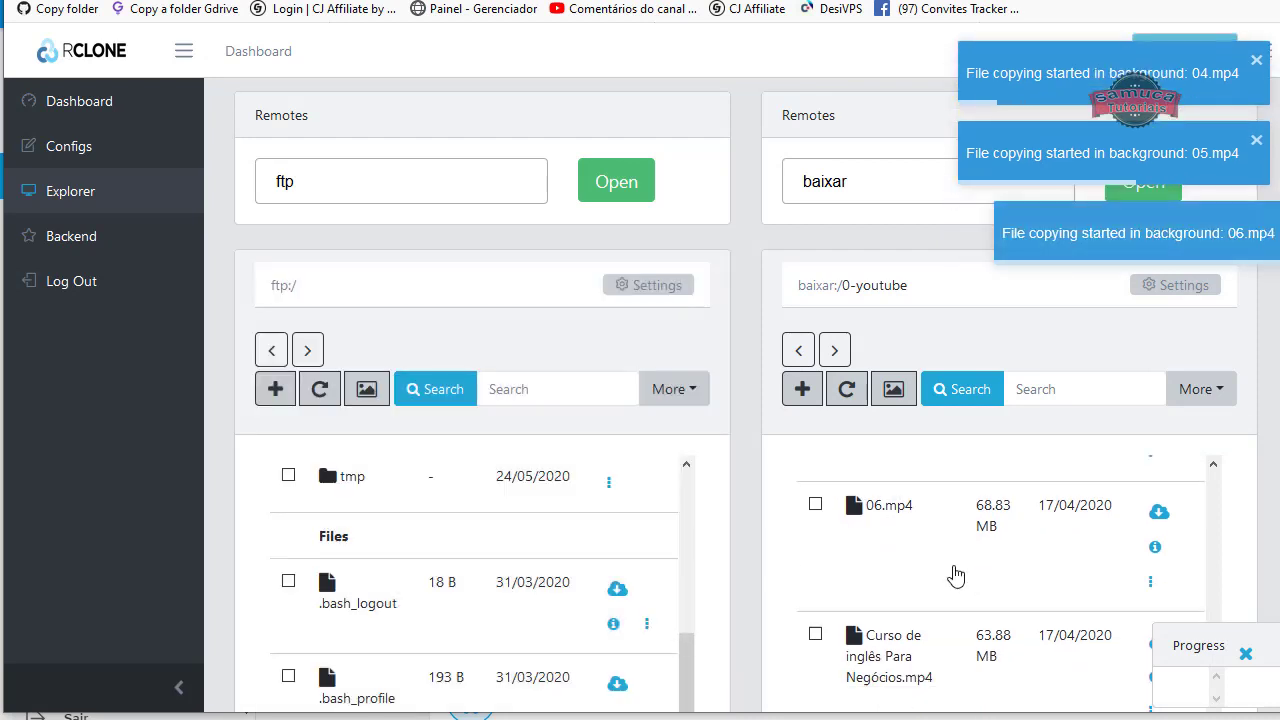
{"action": "left_click_drag", "start_coordinate": [909, 506], "coordinate": [580, 486]}
{"action": "scroll", "coordinate": [486, 525], "scroll_direction": "up", "scroll_amount": 10}
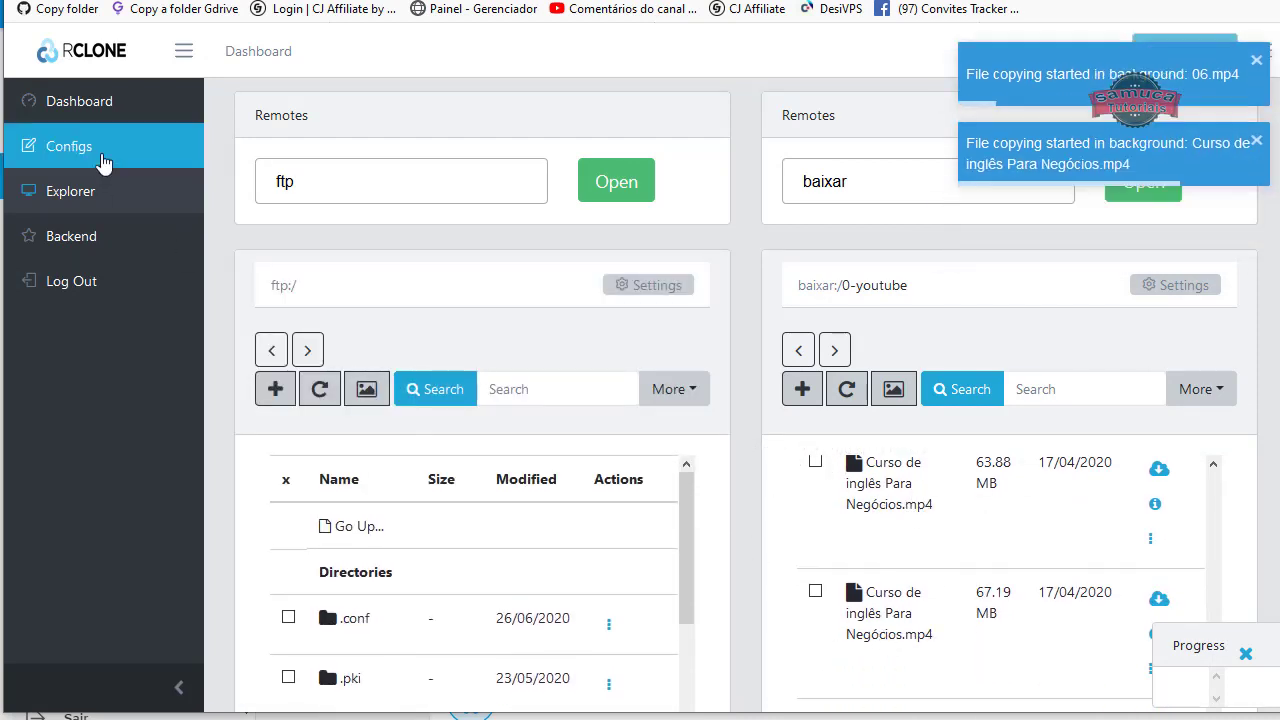
- Open the dashboard and review the 481.64 MB, 7-transfer job stats
{"action": "left_click", "coordinate": [112, 117]}
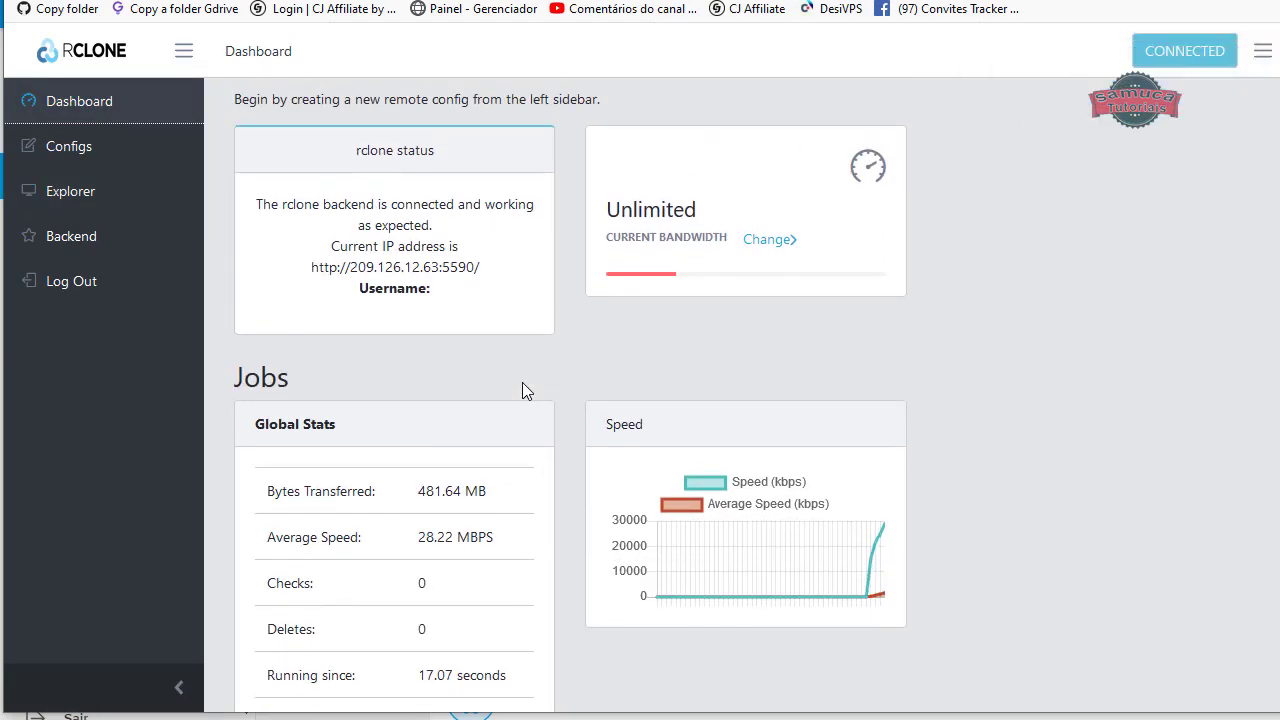
{"action": "scroll", "coordinate": [522, 382], "scroll_direction": "down", "scroll_amount": 1}
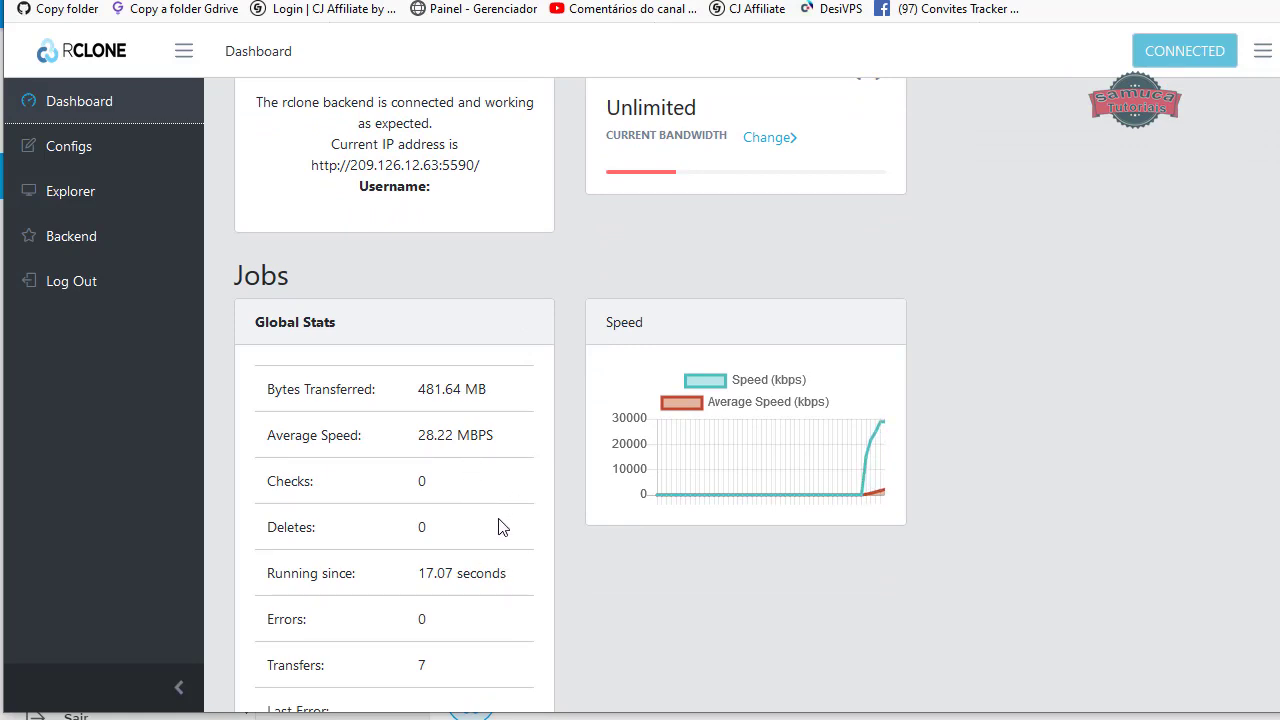
{"action": "scroll", "coordinate": [502, 527], "scroll_direction": "up", "scroll_amount": 1}
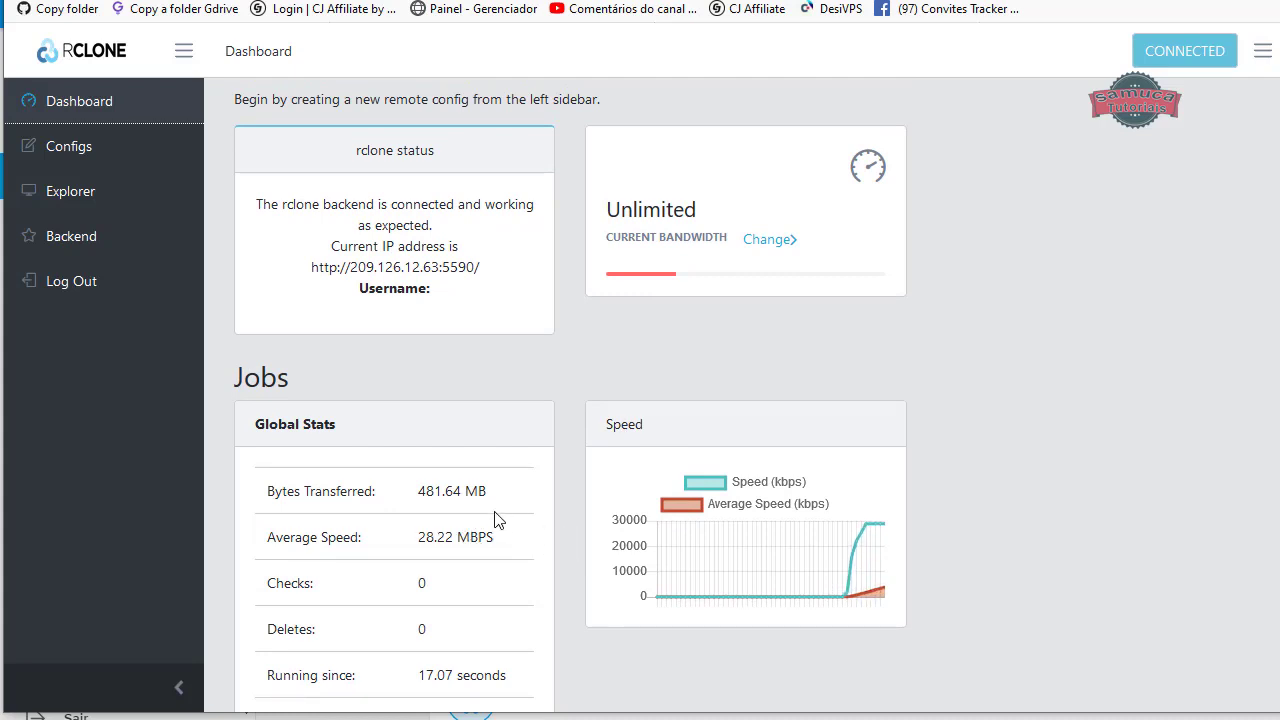
{"action": "scroll", "coordinate": [498, 519], "scroll_direction": "down", "scroll_amount": 2}
{"action": "scroll", "coordinate": [498, 519], "scroll_direction": "up", "scroll_amount": 3}
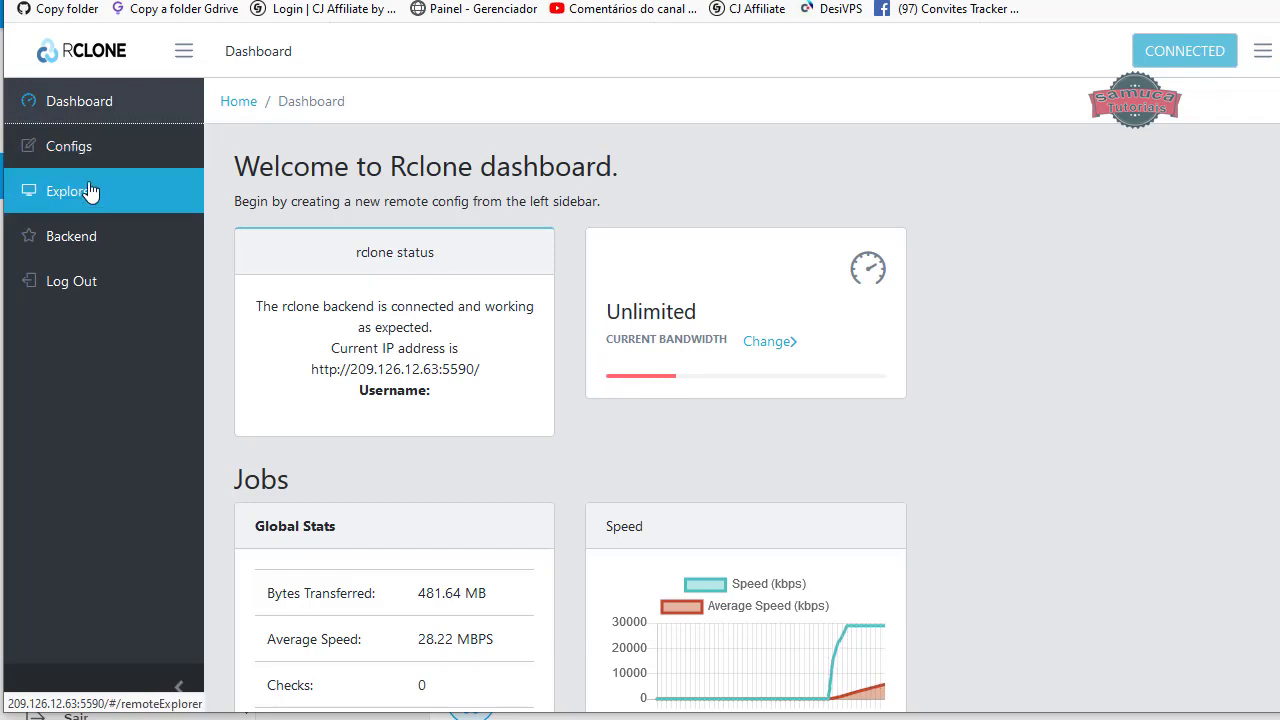
- Copy the mp4 and inegocio folders from baixar onto ftp, then check the dashboard
{"action": "left_click", "coordinate": [80, 194]}
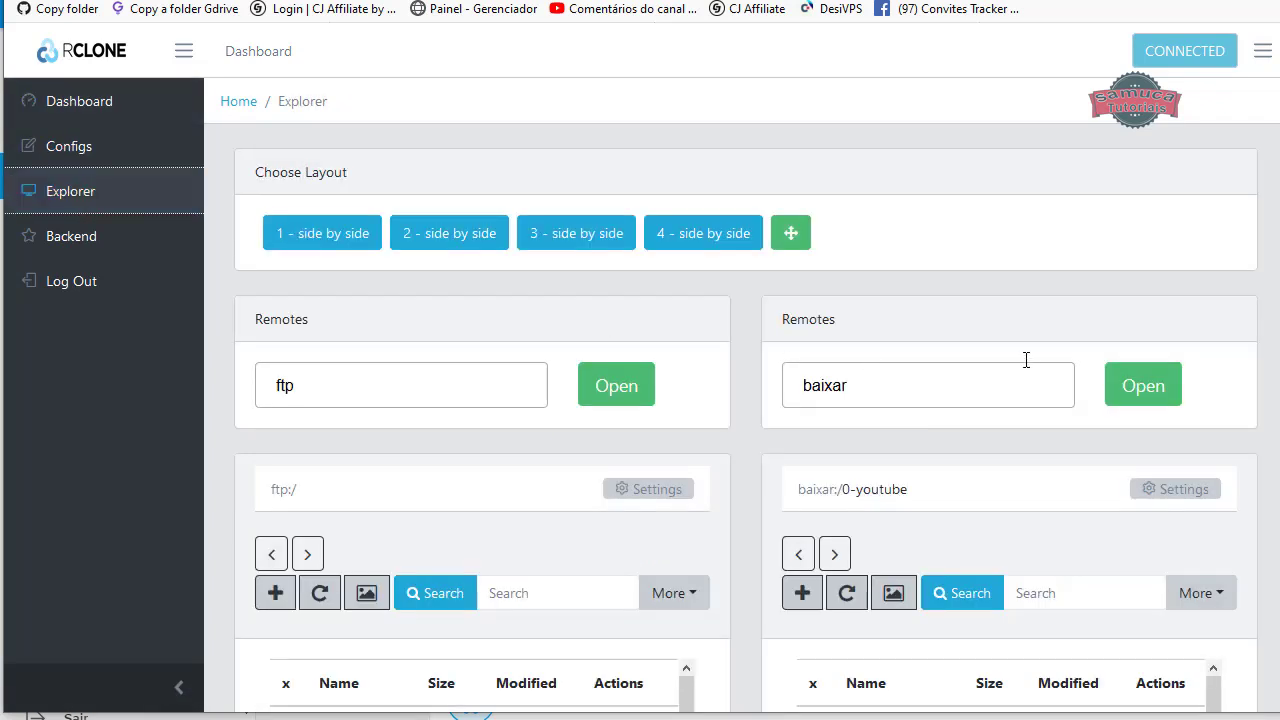
{"action": "scroll", "coordinate": [1023, 362], "scroll_direction": "down", "scroll_amount": 3}
{"action": "scroll", "coordinate": [1028, 368], "scroll_direction": "down", "scroll_amount": 1}
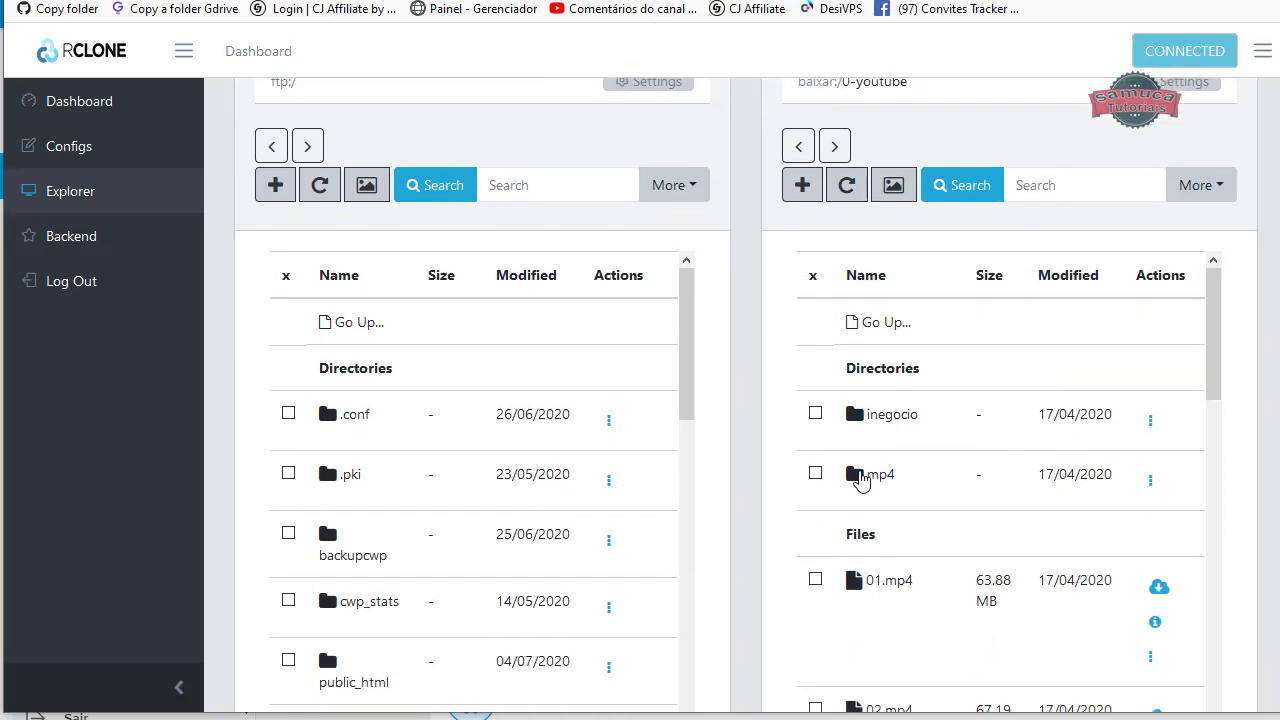
{"action": "left_click_drag", "start_coordinate": [866, 477], "coordinate": [436, 388]}
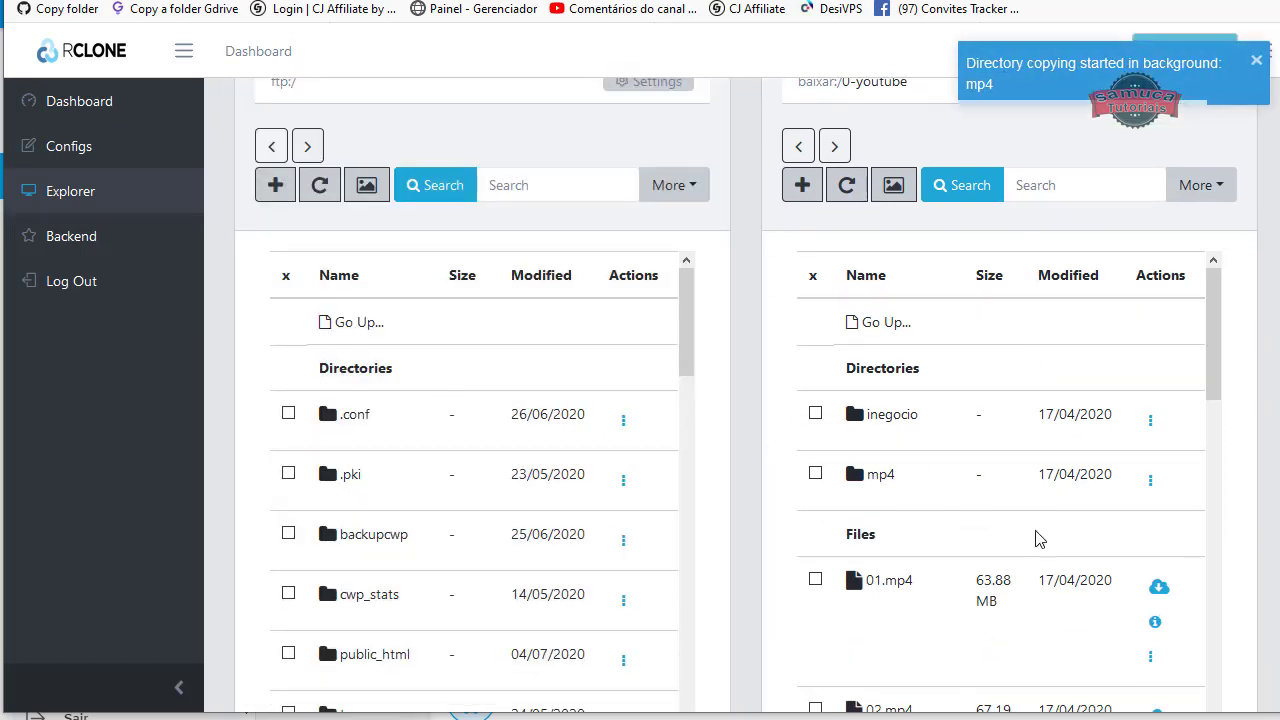
{"action": "left_click_drag", "start_coordinate": [870, 424], "coordinate": [478, 370]}
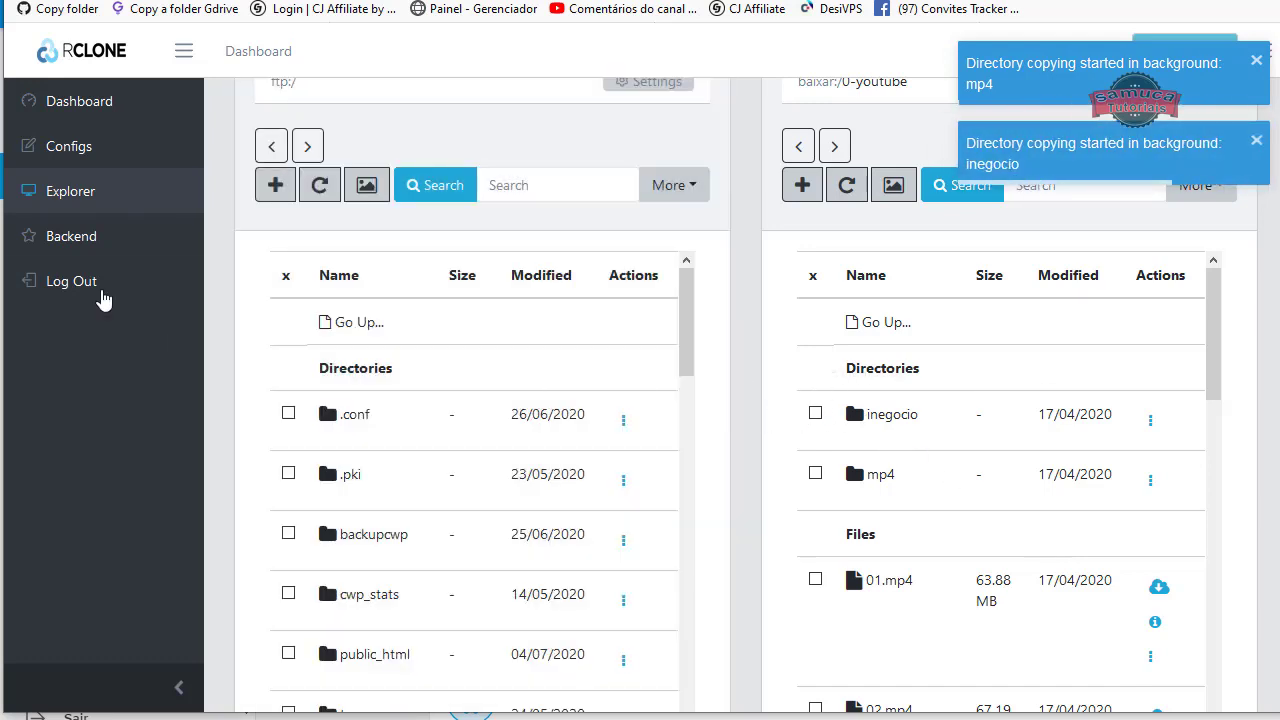
{"action": "left_click", "coordinate": [93, 110]}
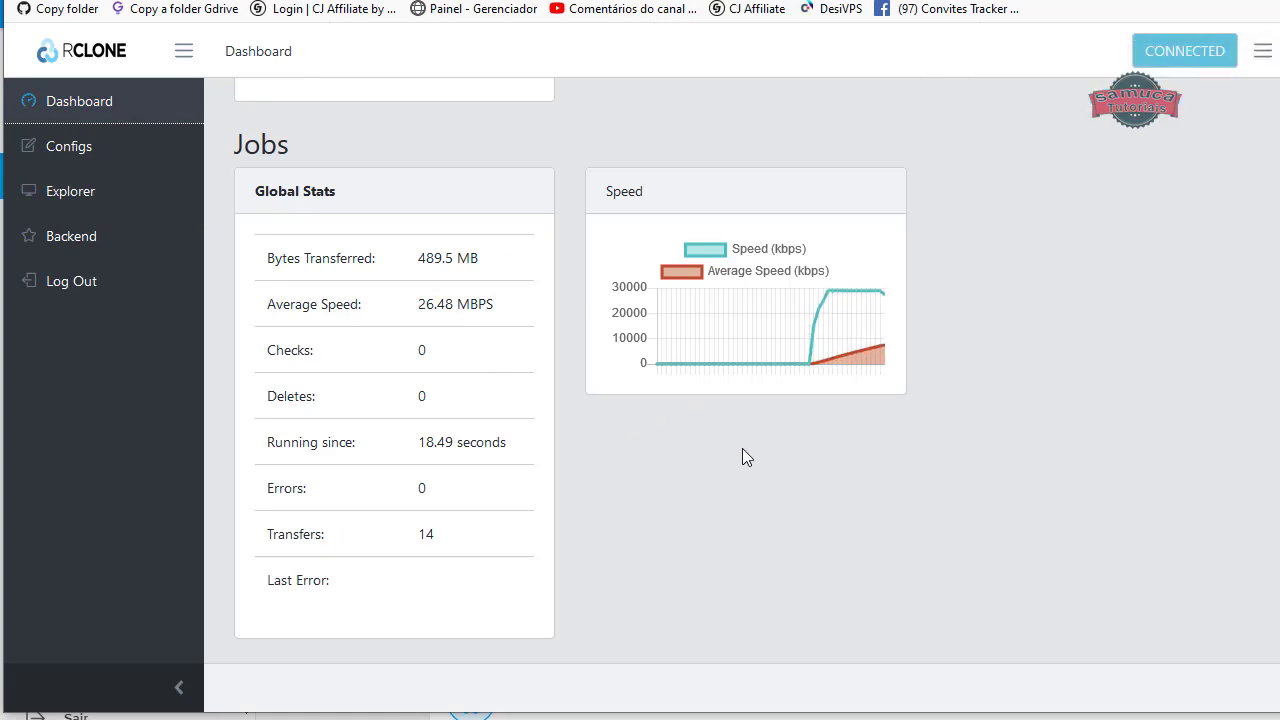
- Review the dashboard stats, then open the Configs list showing the ftp remote
{"action": "scroll", "coordinate": [903, 450], "scroll_direction": "up", "scroll_amount": 2}
{"action": "scroll", "coordinate": [907, 444], "scroll_direction": "up", "scroll_amount": 1}
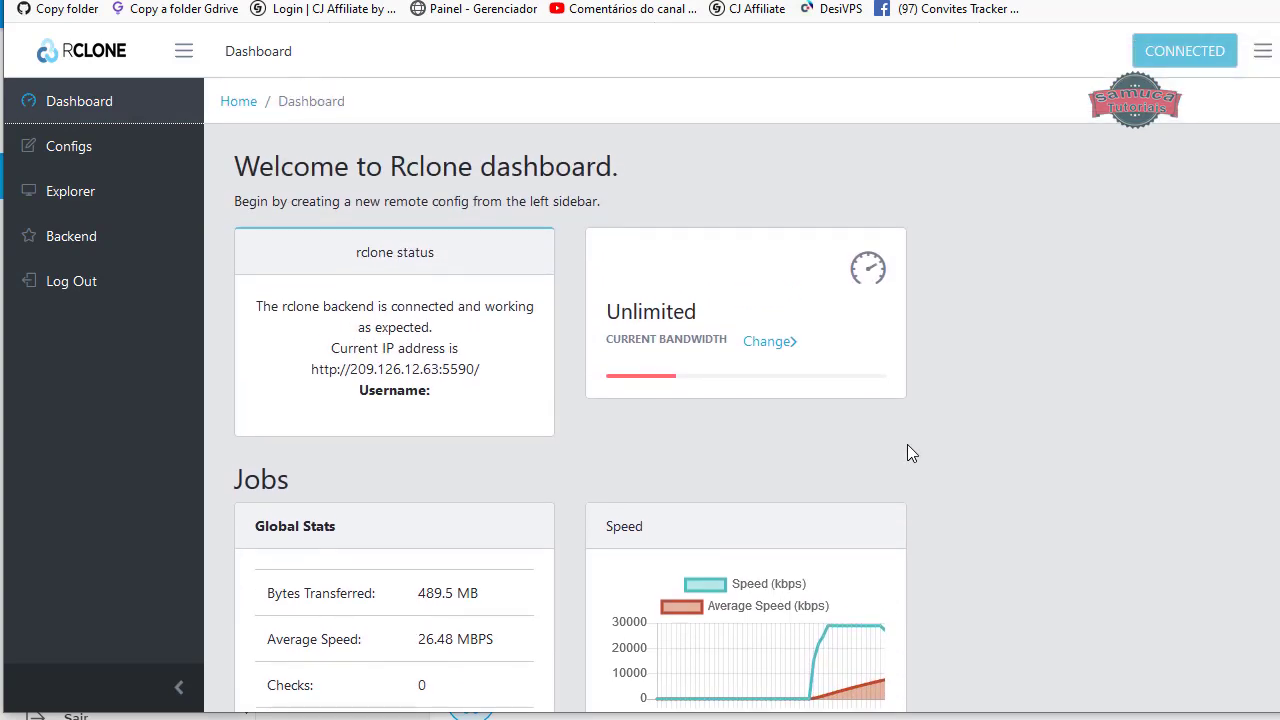
{"action": "scroll", "coordinate": [907, 444], "scroll_direction": "down", "scroll_amount": 3}
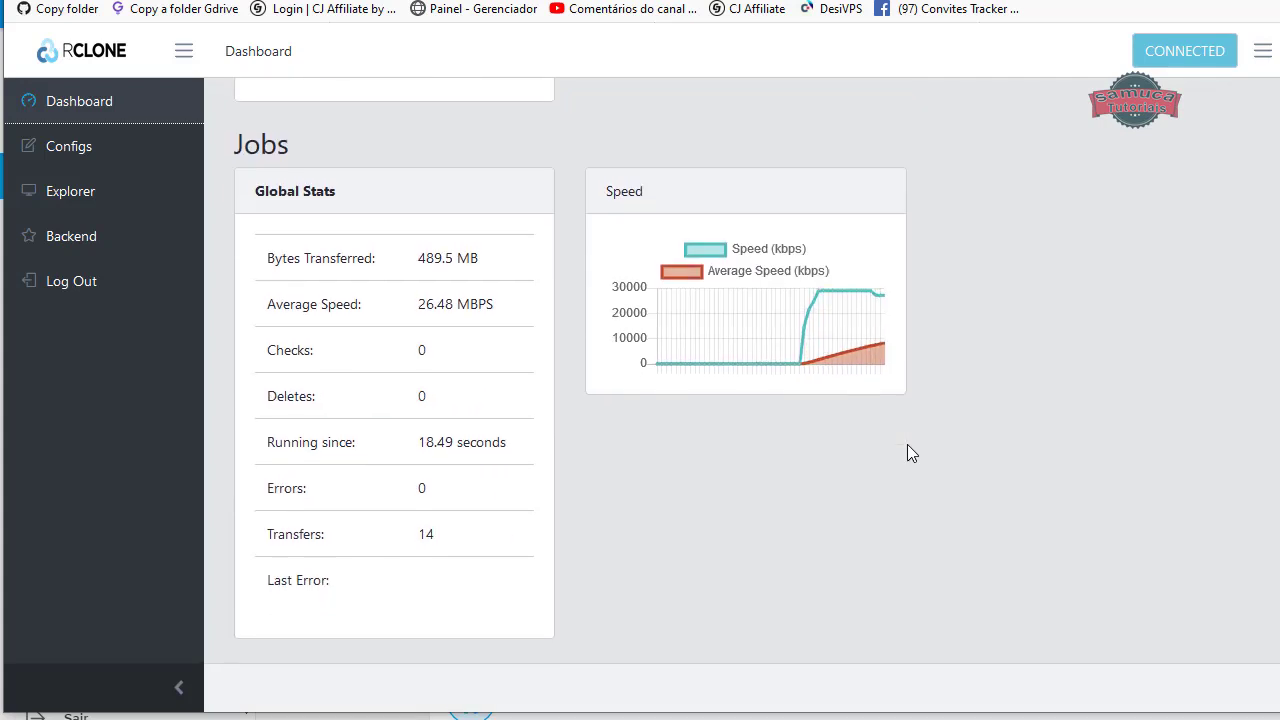
{"action": "scroll", "coordinate": [908, 443], "scroll_direction": "up", "scroll_amount": 2}
{"action": "scroll", "coordinate": [908, 443], "scroll_direction": "up", "scroll_amount": 1}
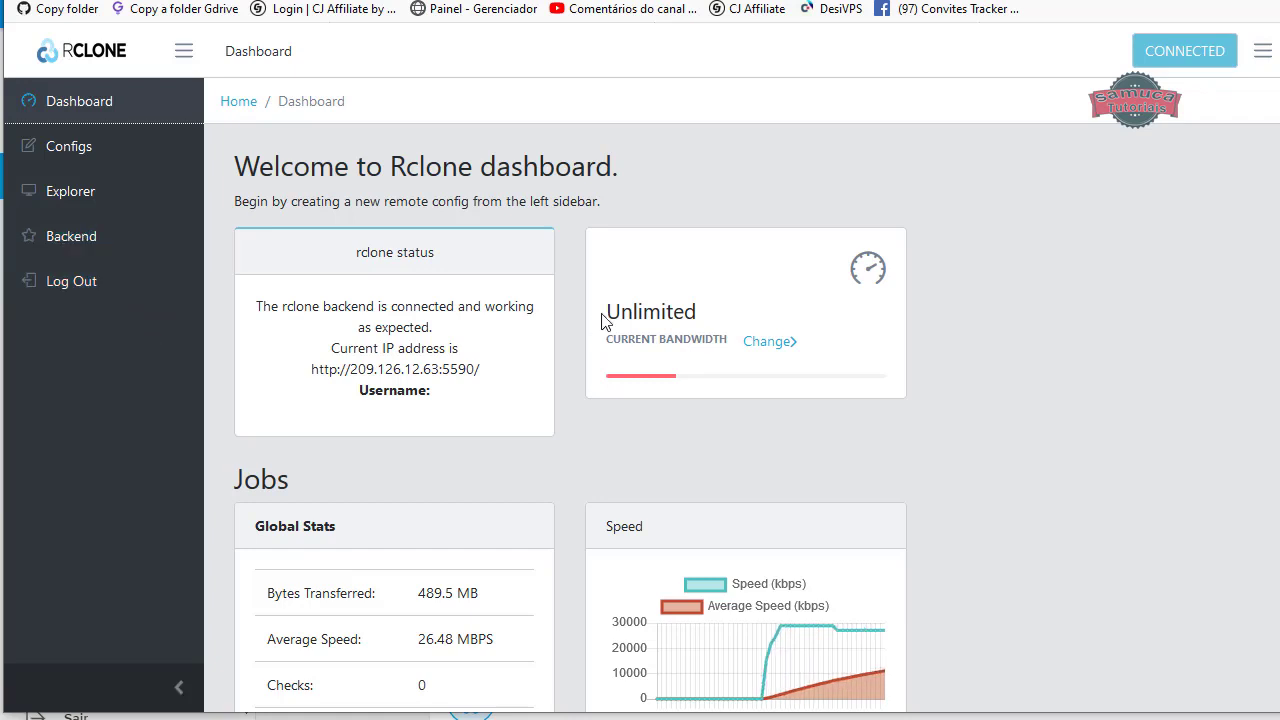
{"action": "scroll", "coordinate": [601, 318], "scroll_direction": "down", "scroll_amount": 1}
{"action": "scroll", "coordinate": [600, 318], "scroll_direction": "up", "scroll_amount": 1}
{"action": "left_click", "coordinate": [86, 163]}
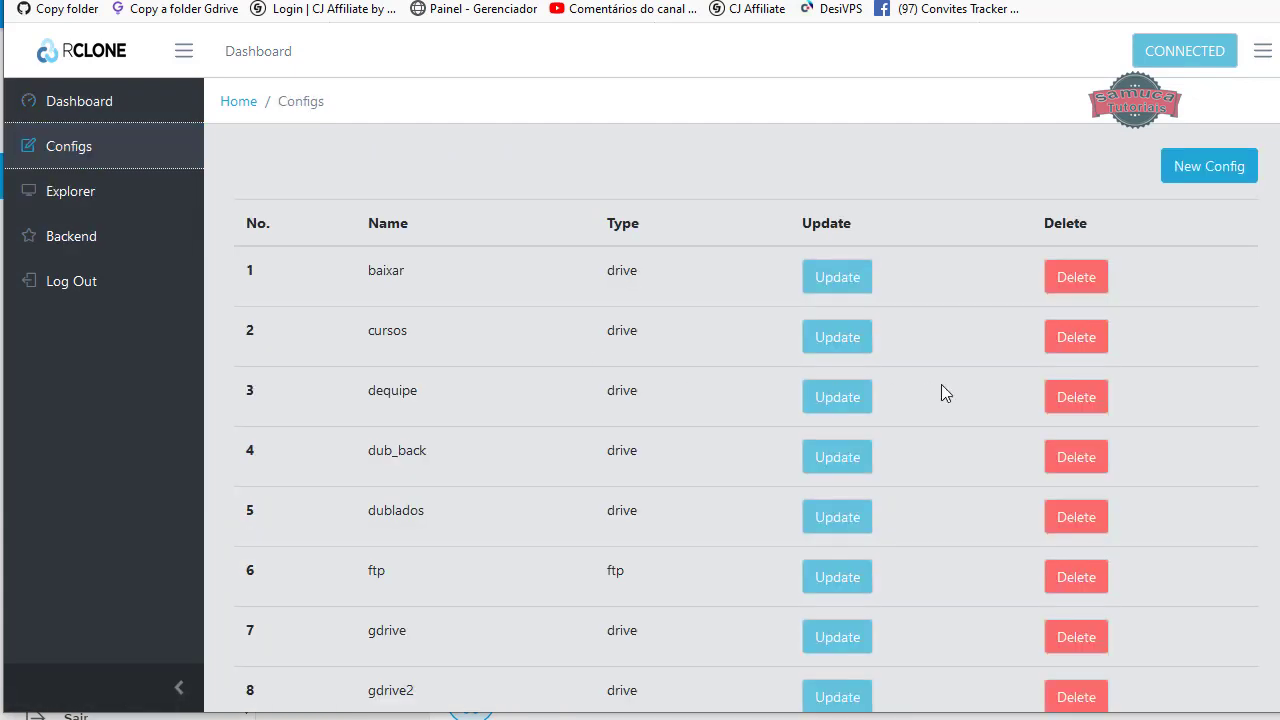
- Open the cwp_stats folder on the ftp remote in Explorer
{"action": "left_click", "coordinate": [78, 197]}
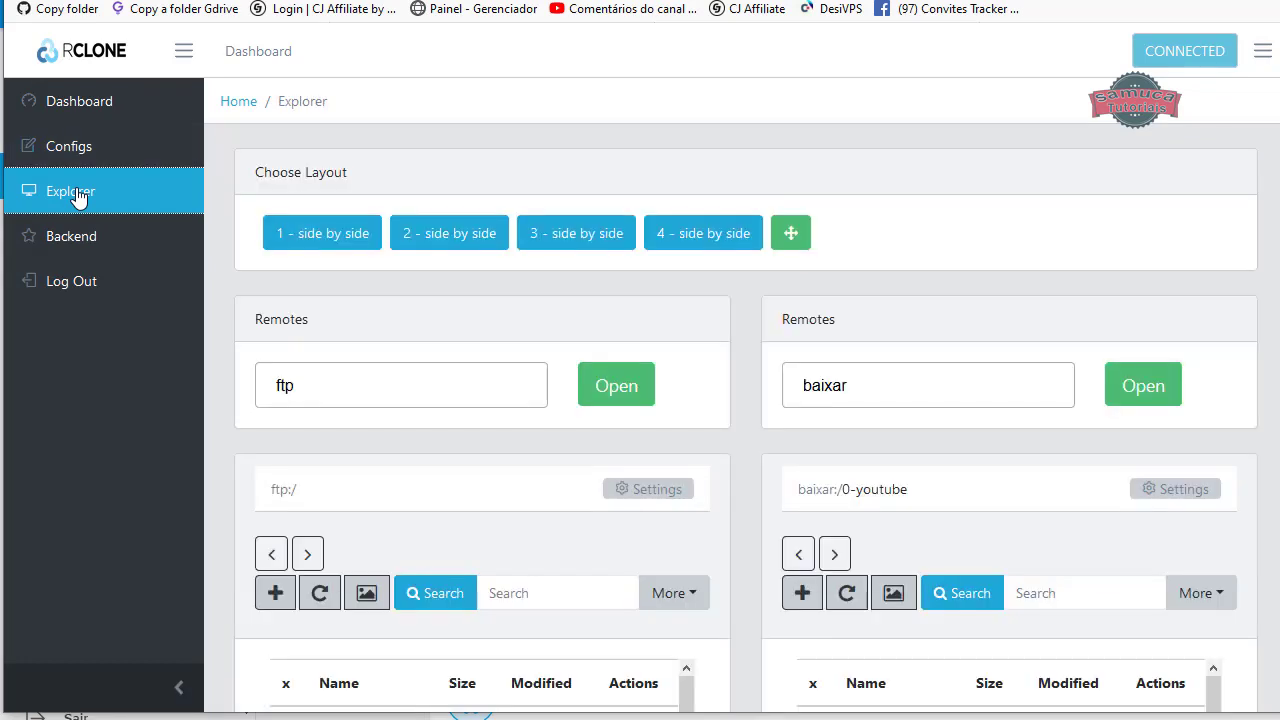
{"action": "scroll", "coordinate": [352, 378], "scroll_direction": "down", "scroll_amount": 3}
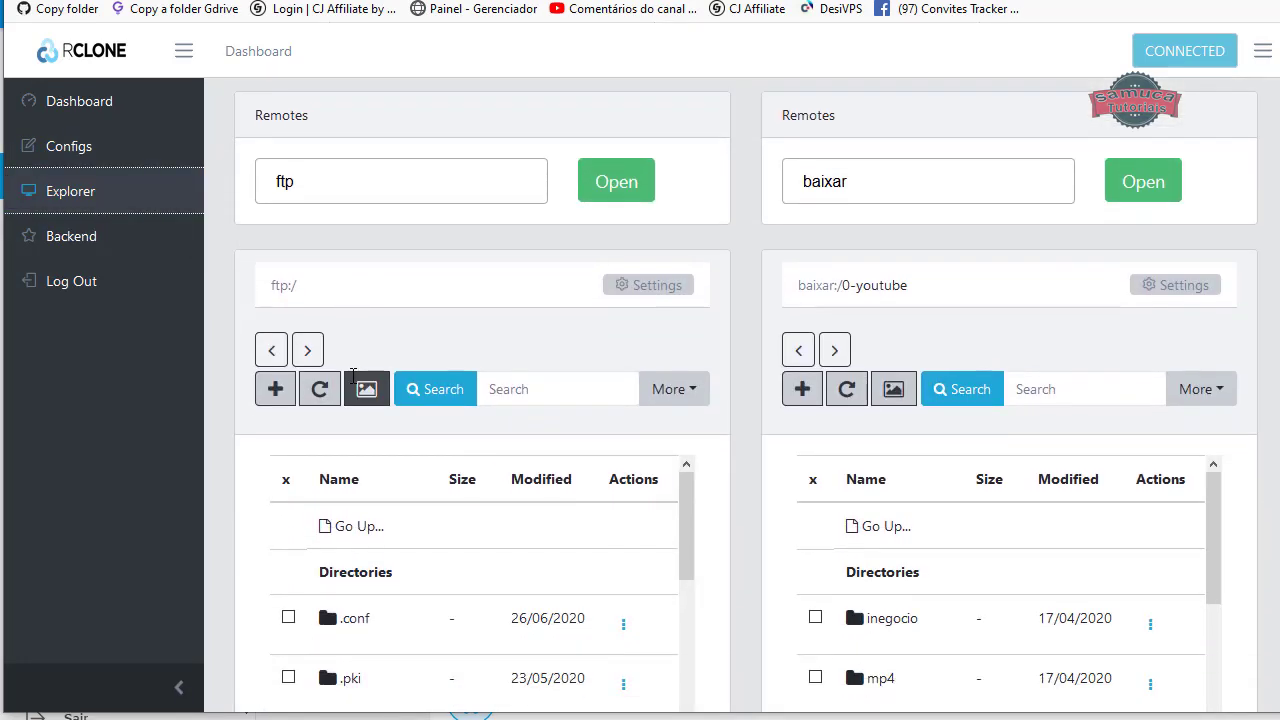
{"action": "scroll", "coordinate": [352, 383], "scroll_direction": "down", "scroll_amount": 3}
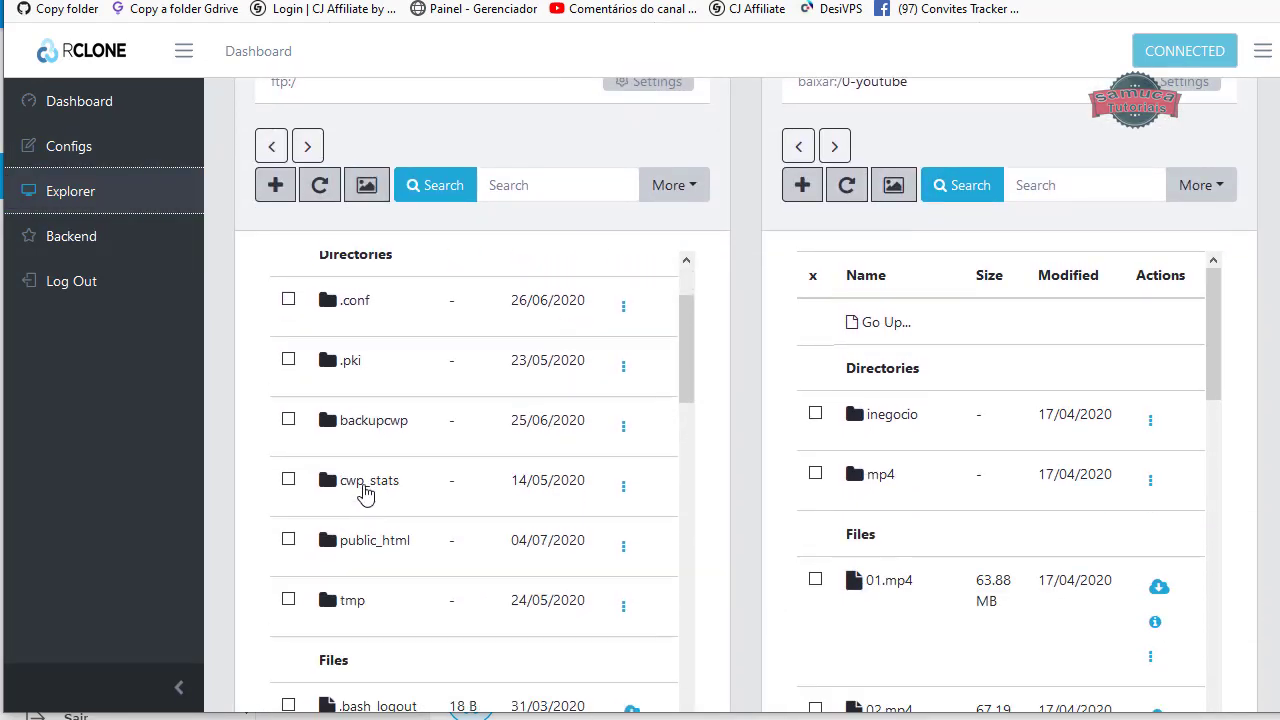
{"action": "double_click", "coordinate": [366, 491]}
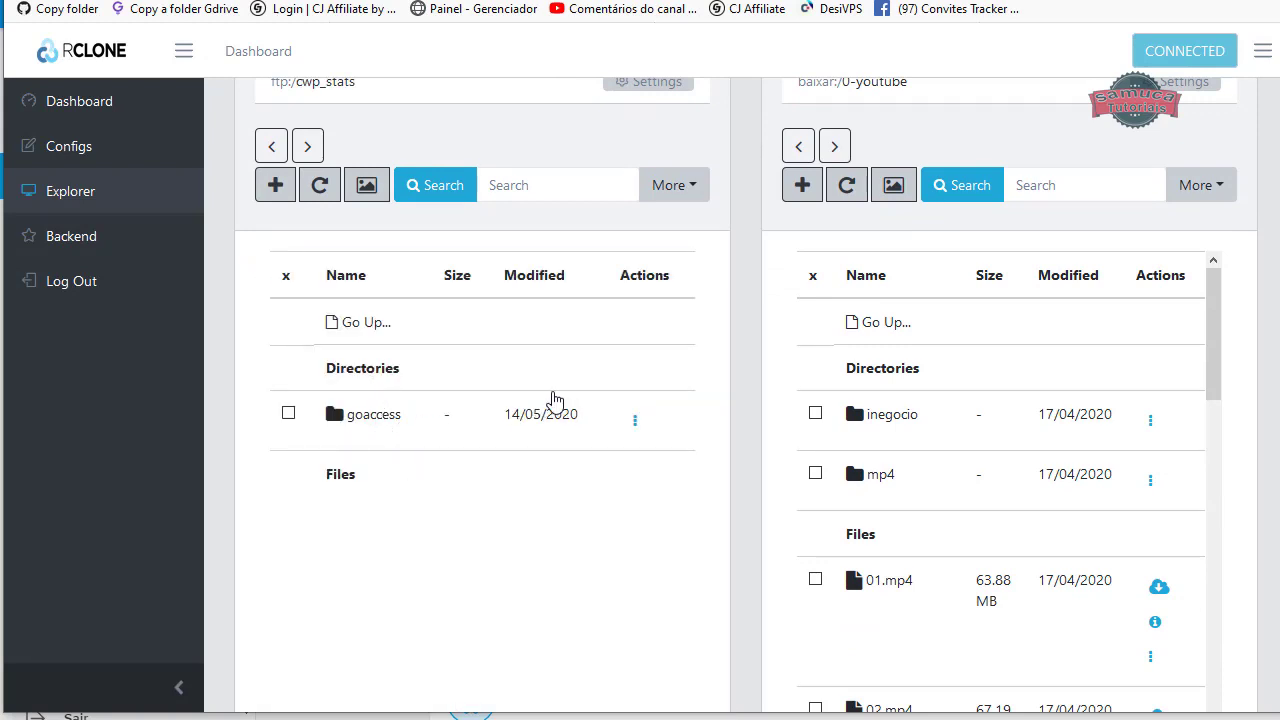
- Return via Configs to the dashboard showing 489.5 MB at 26.48 MBPS
{"action": "left_click", "coordinate": [80, 150]}
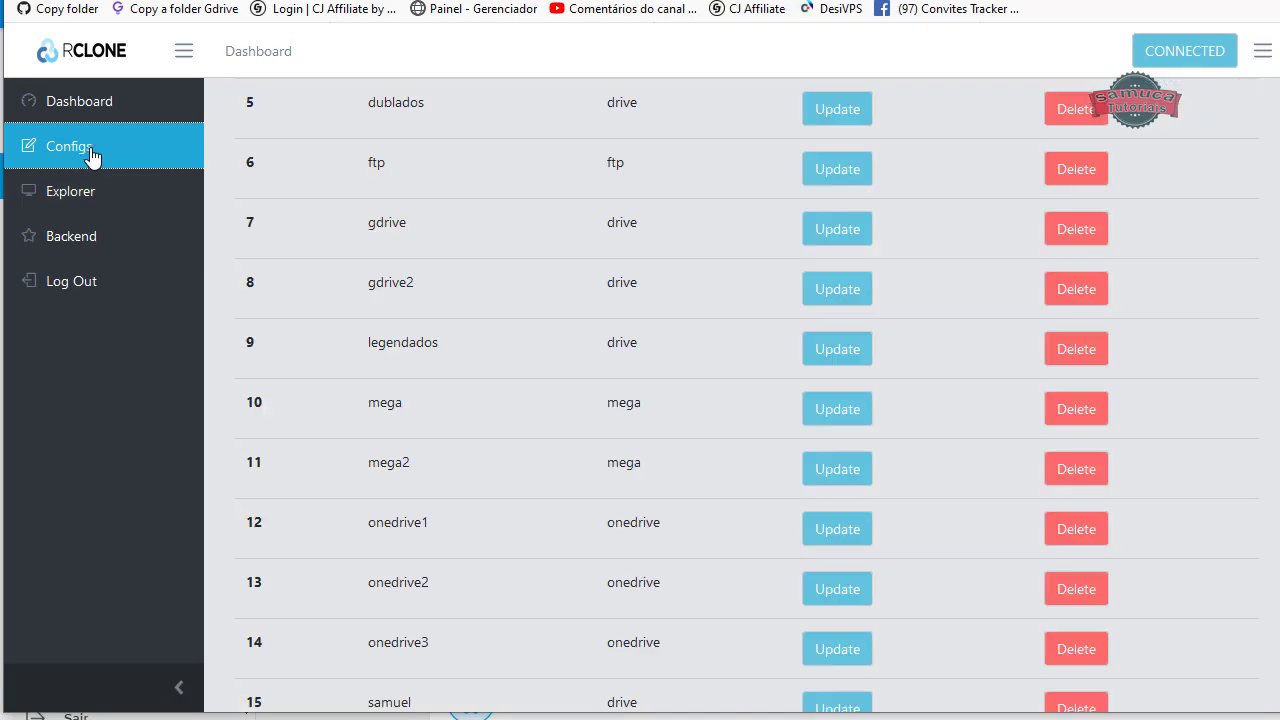
{"action": "scroll", "coordinate": [492, 356], "scroll_direction": "up", "scroll_amount": 2}
{"action": "left_click", "coordinate": [105, 112]}
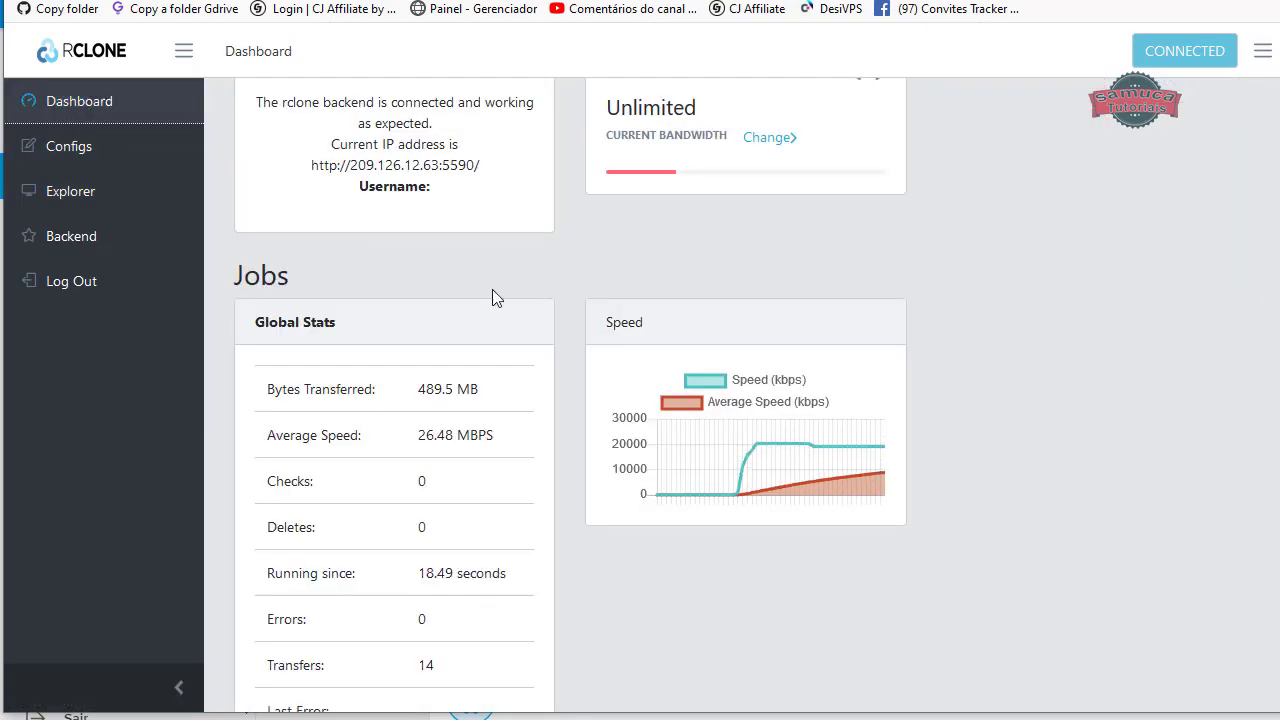
{"action": "scroll", "coordinate": [742, 300], "scroll_direction": "up", "scroll_amount": 2}
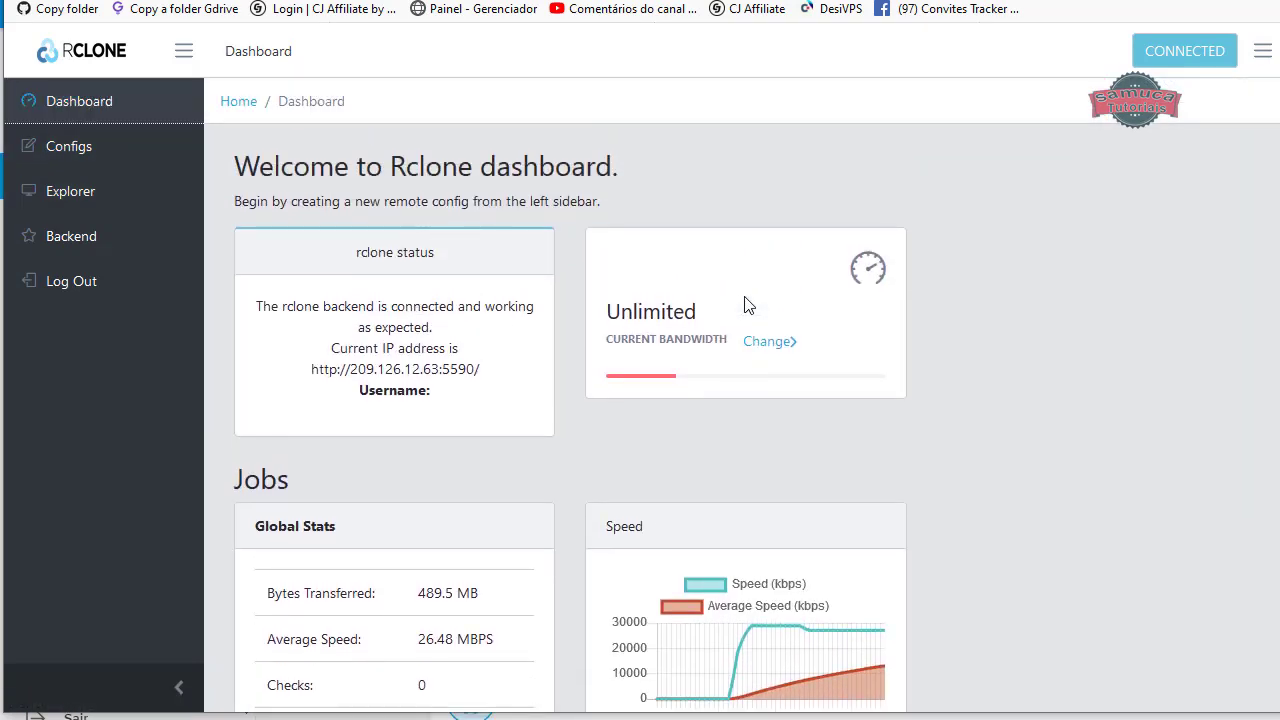
{"action": "scroll", "coordinate": [748, 305], "scroll_direction": "down", "scroll_amount": 3}
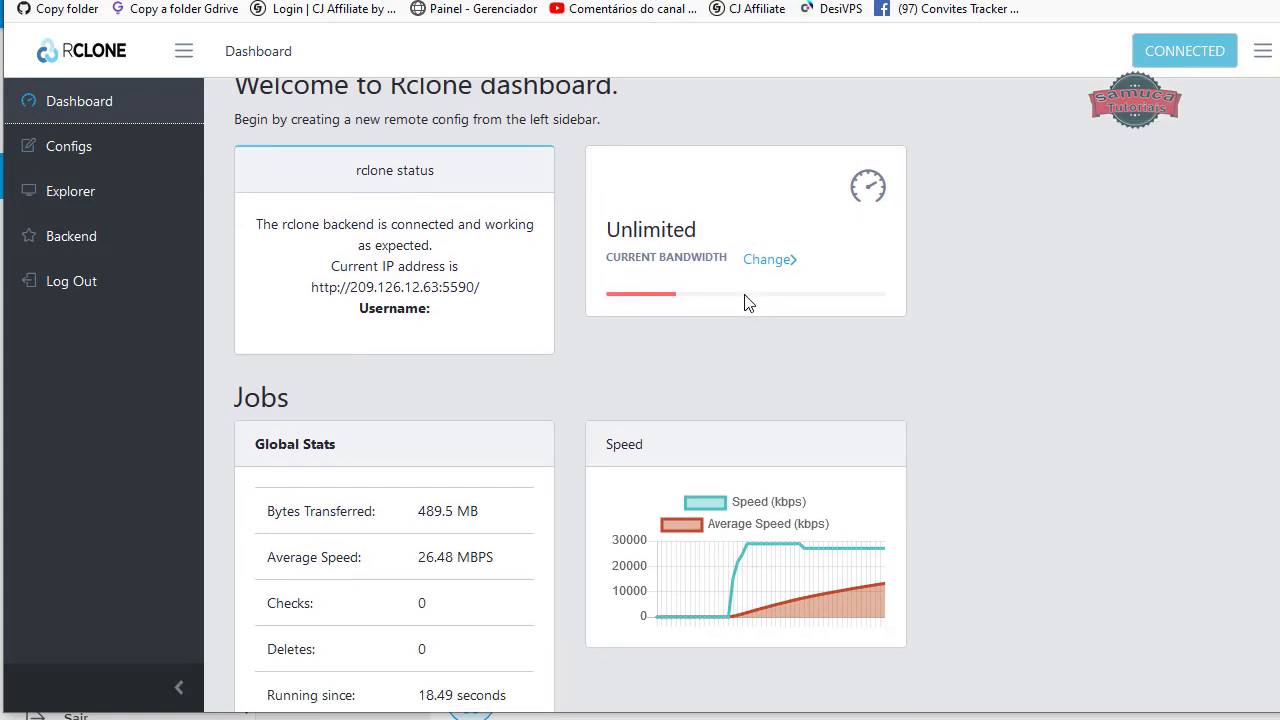